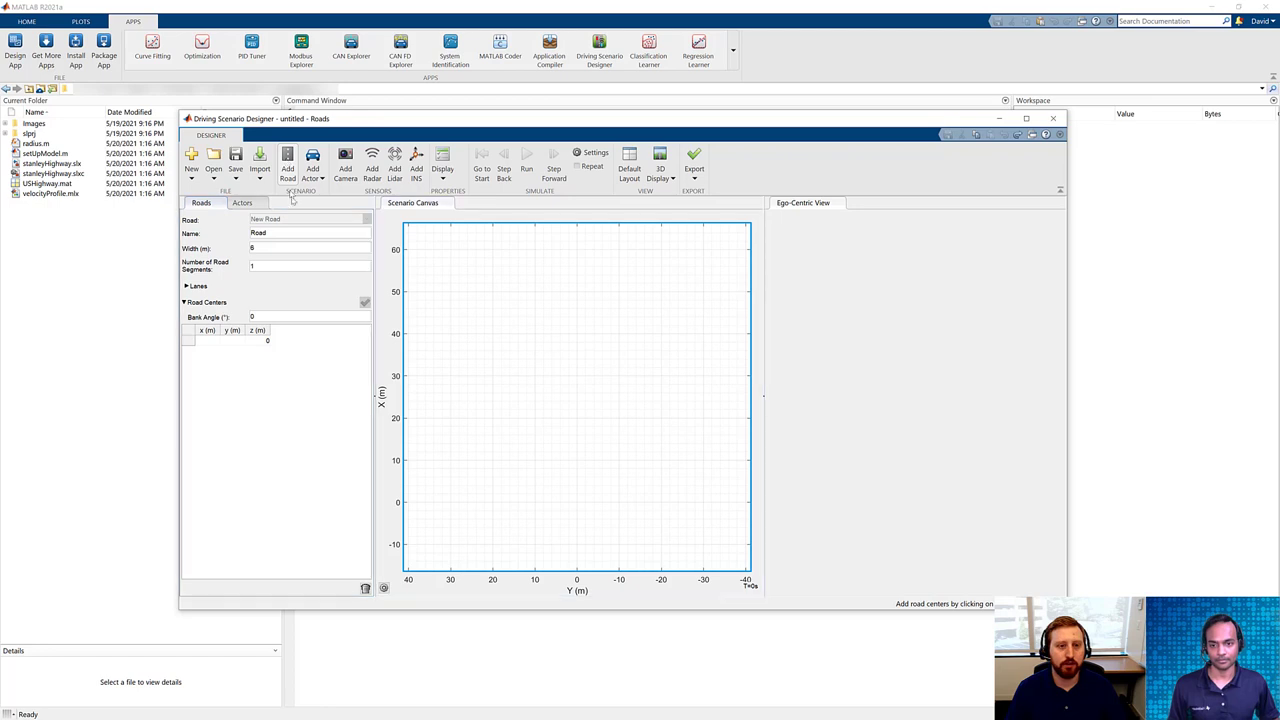
Step: Draw a road through six centers, from about (-9.7, -0.6) m straight ahead and curving at the far end to about (60.8, 28.3) m
left_click(579, 542)
left_click(573, 433)
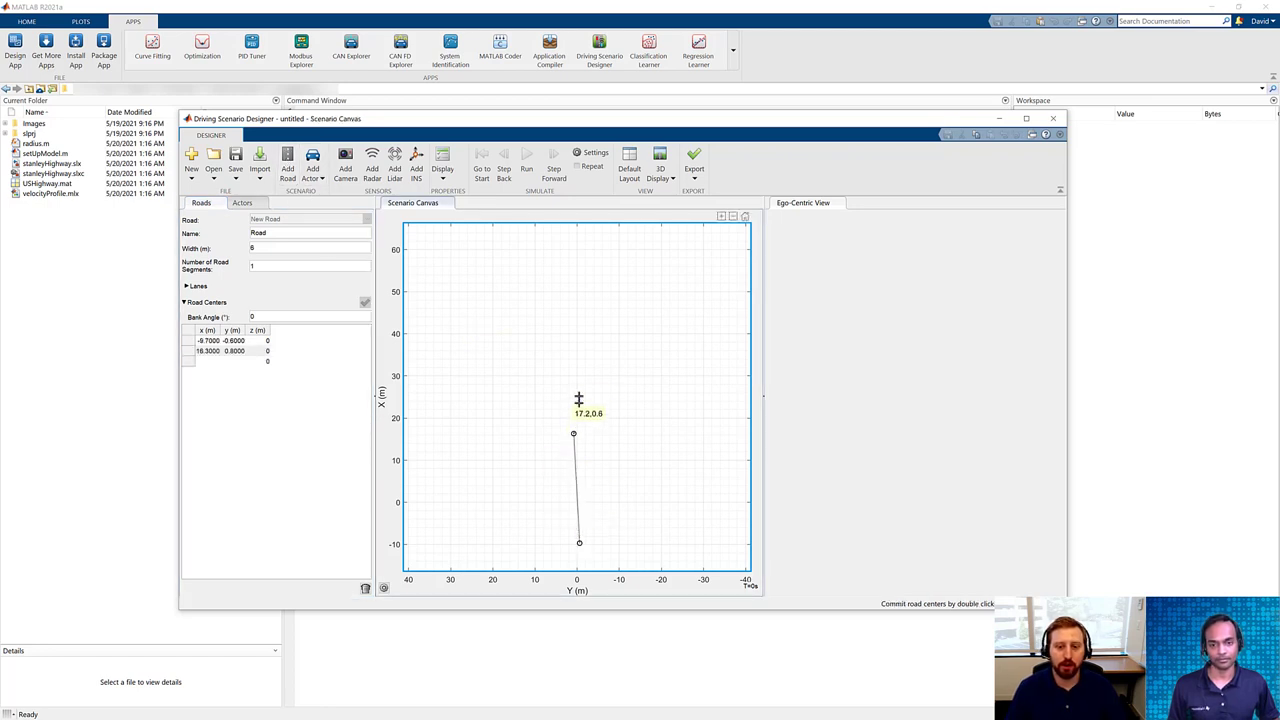
left_click(576, 350)
left_click(580, 290)
left_click(536, 249)
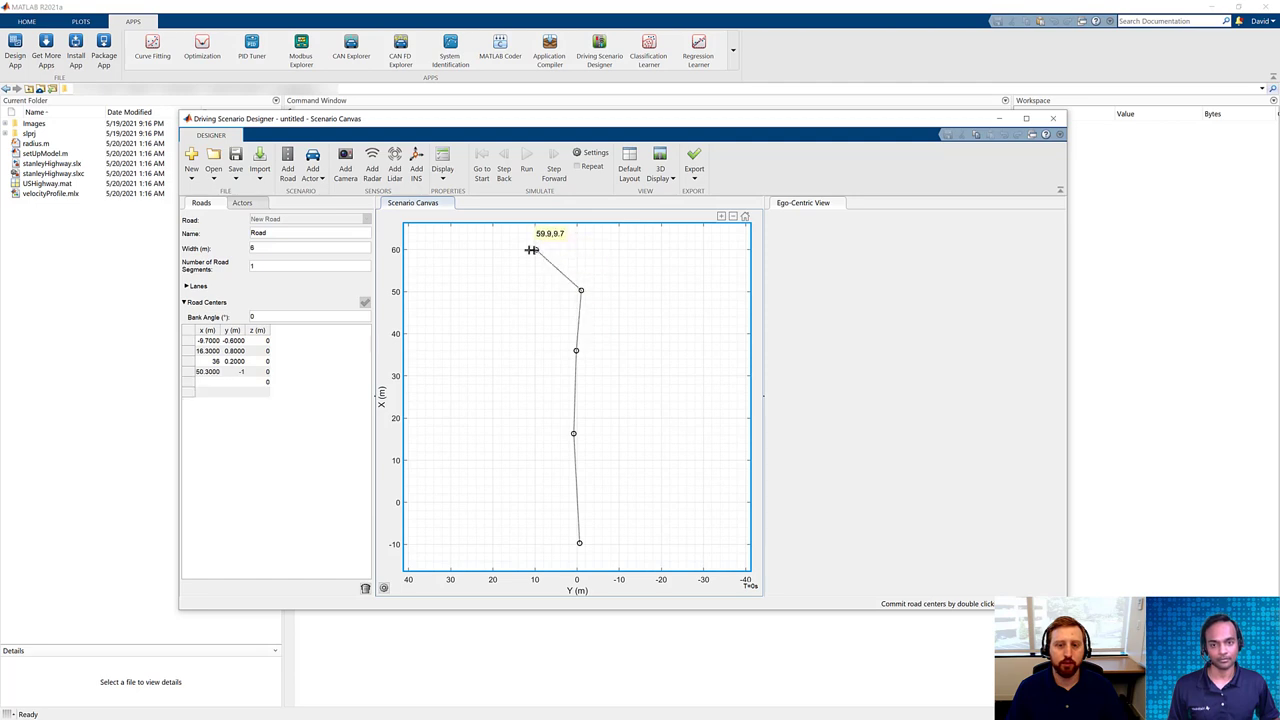
left_click(458, 247)
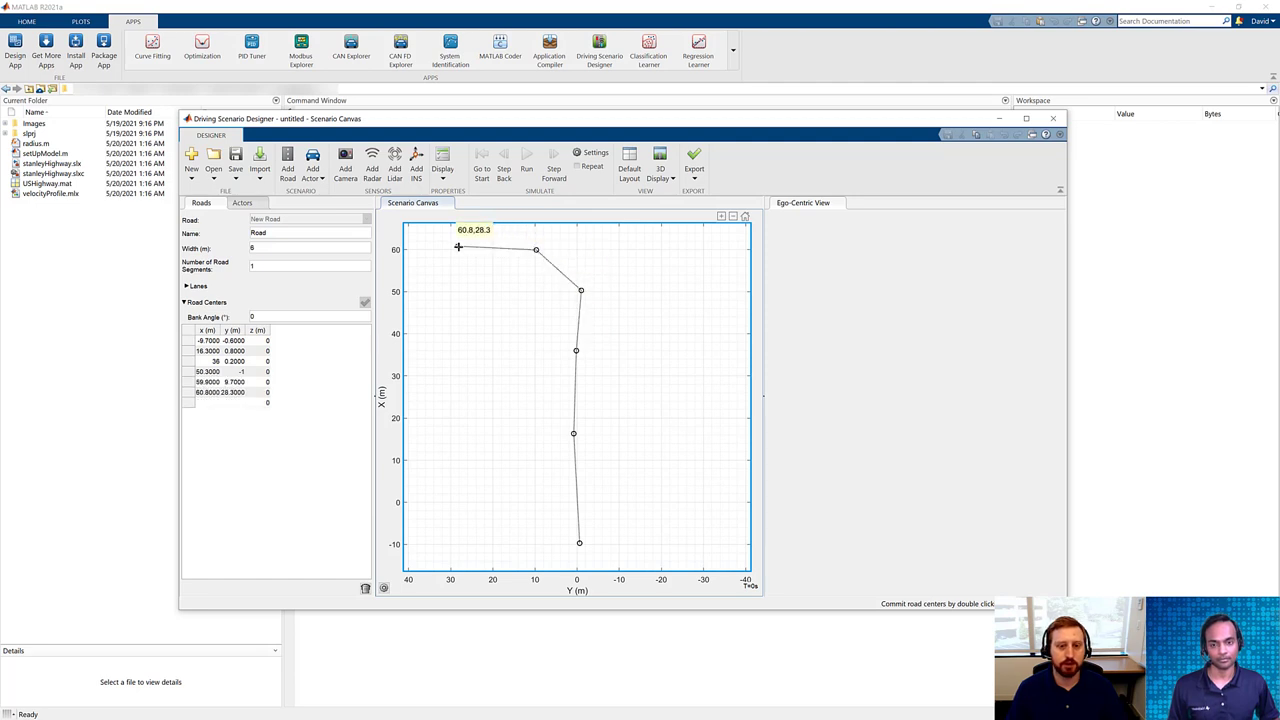
double_click(458, 247)
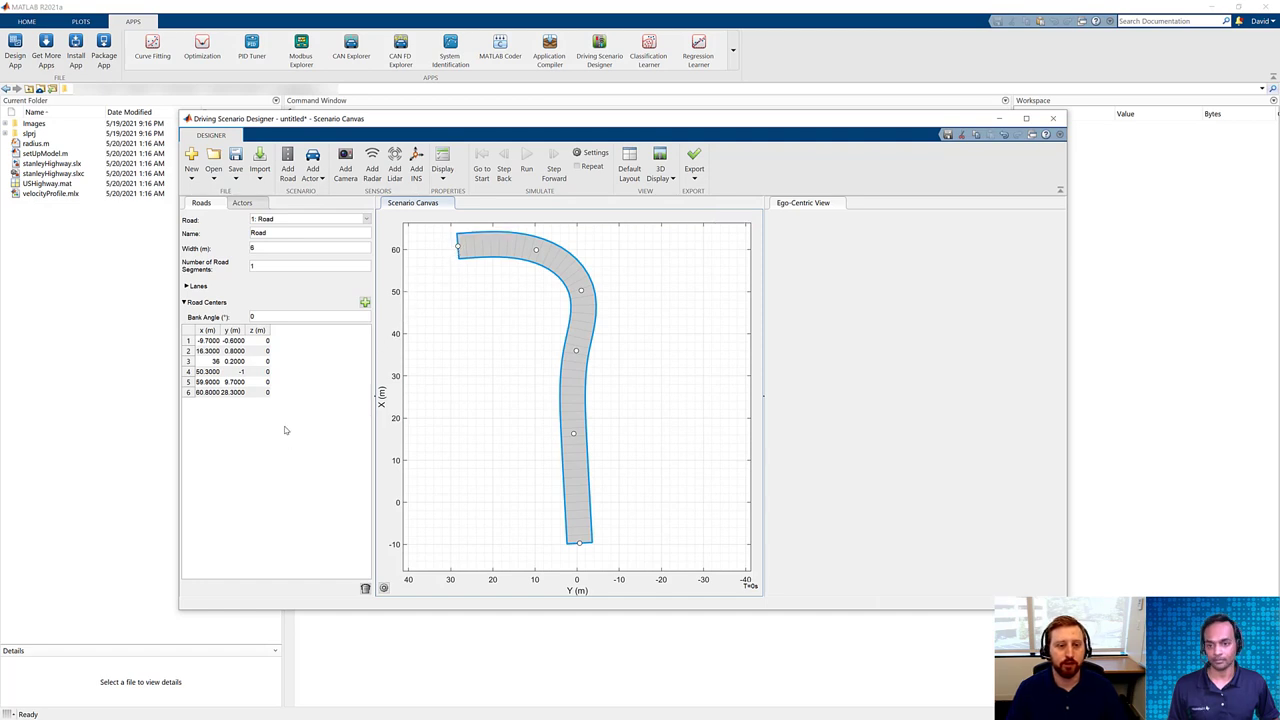
Step: Add a car to the start of the road at about (-4.7, -0.6) m
left_click(319, 179)
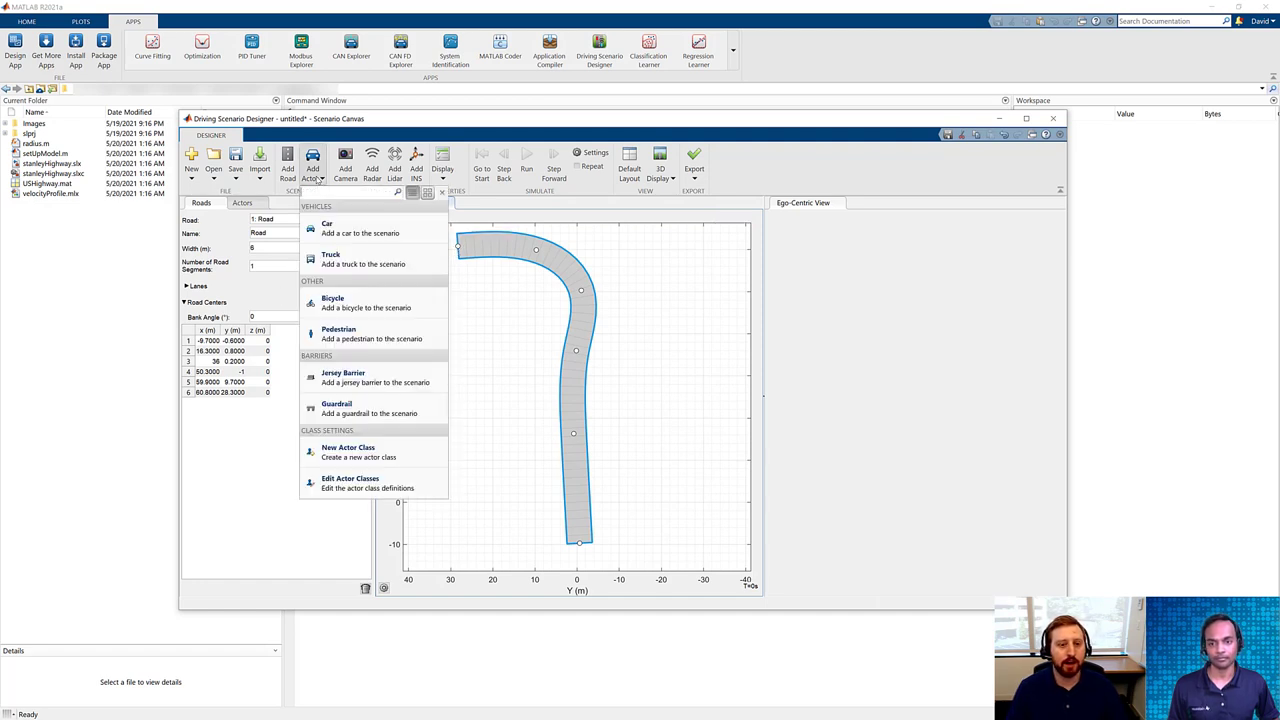
left_click(378, 236)
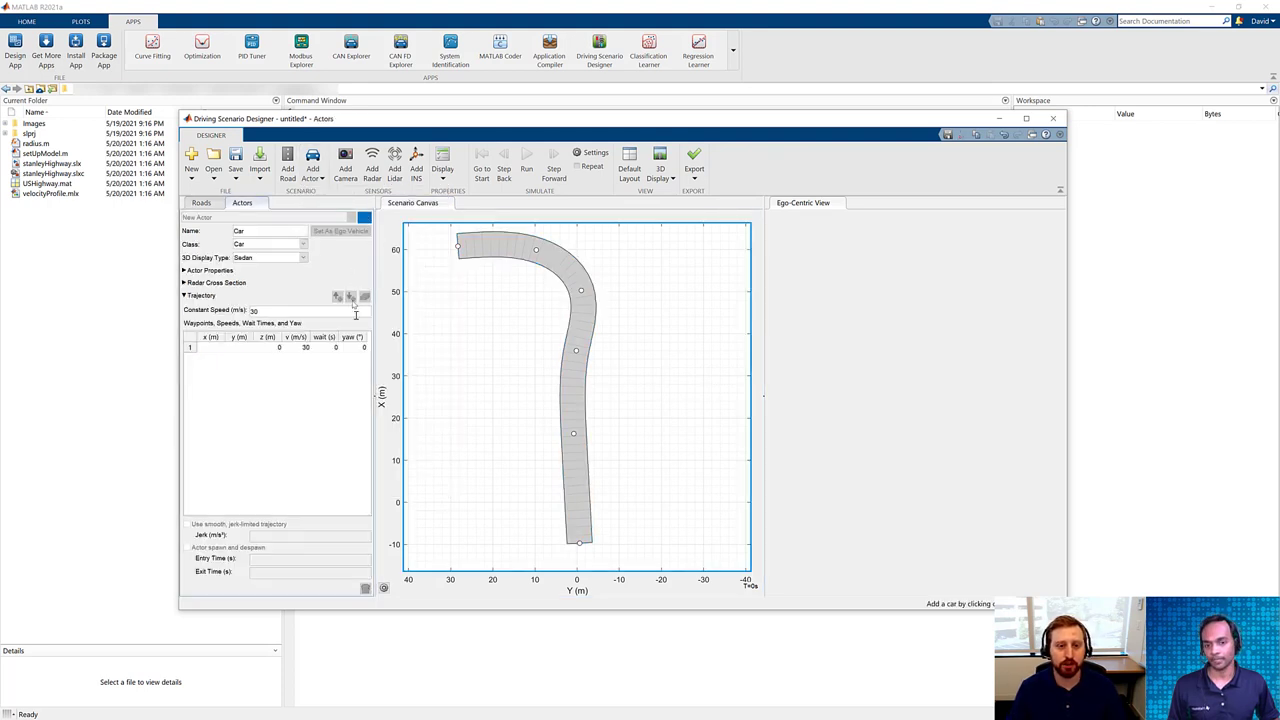
left_click(579, 522)
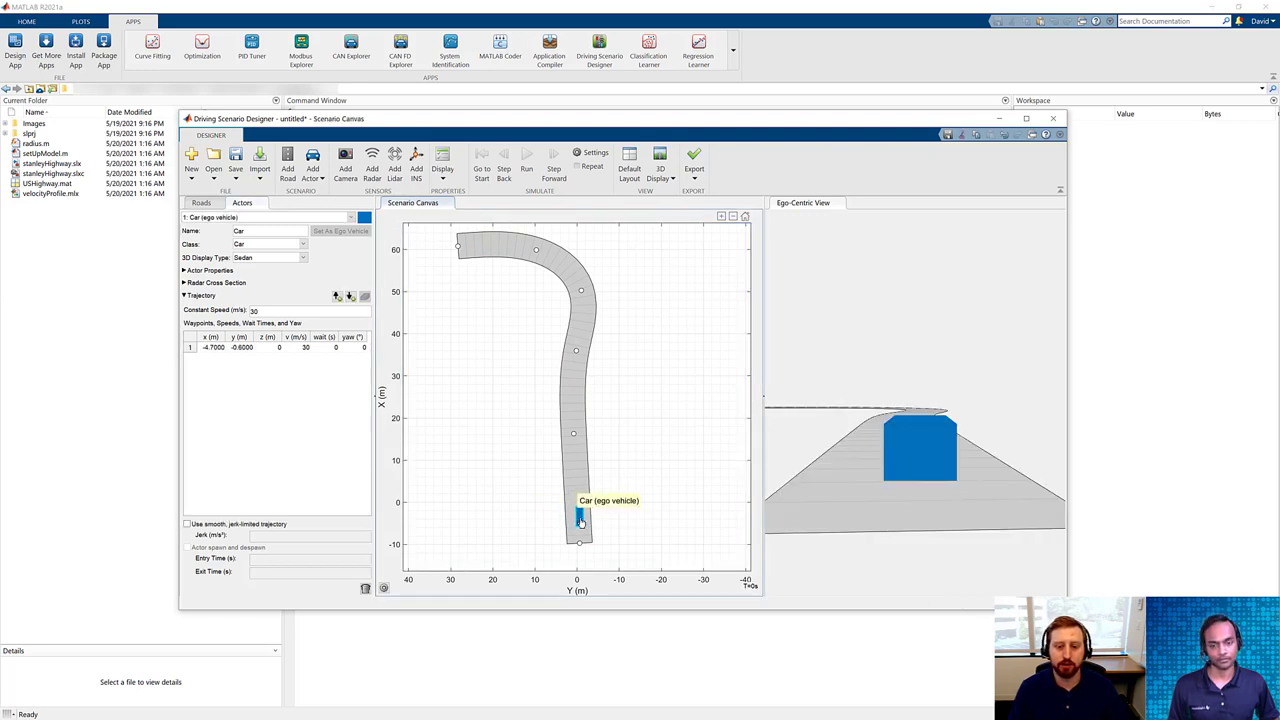
Step: Add seven forward waypoints to the car along the road's centerline, ending at about (61, 19.1) m
right_click(581, 522)
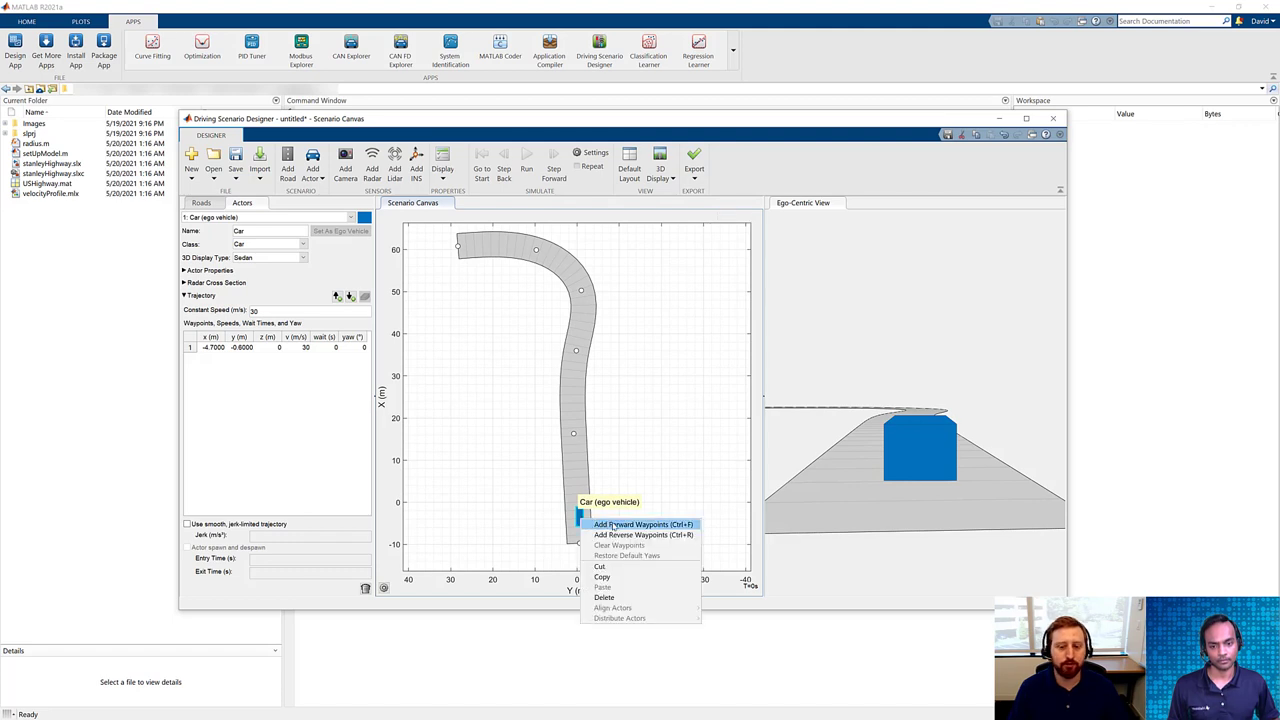
left_click(615, 525)
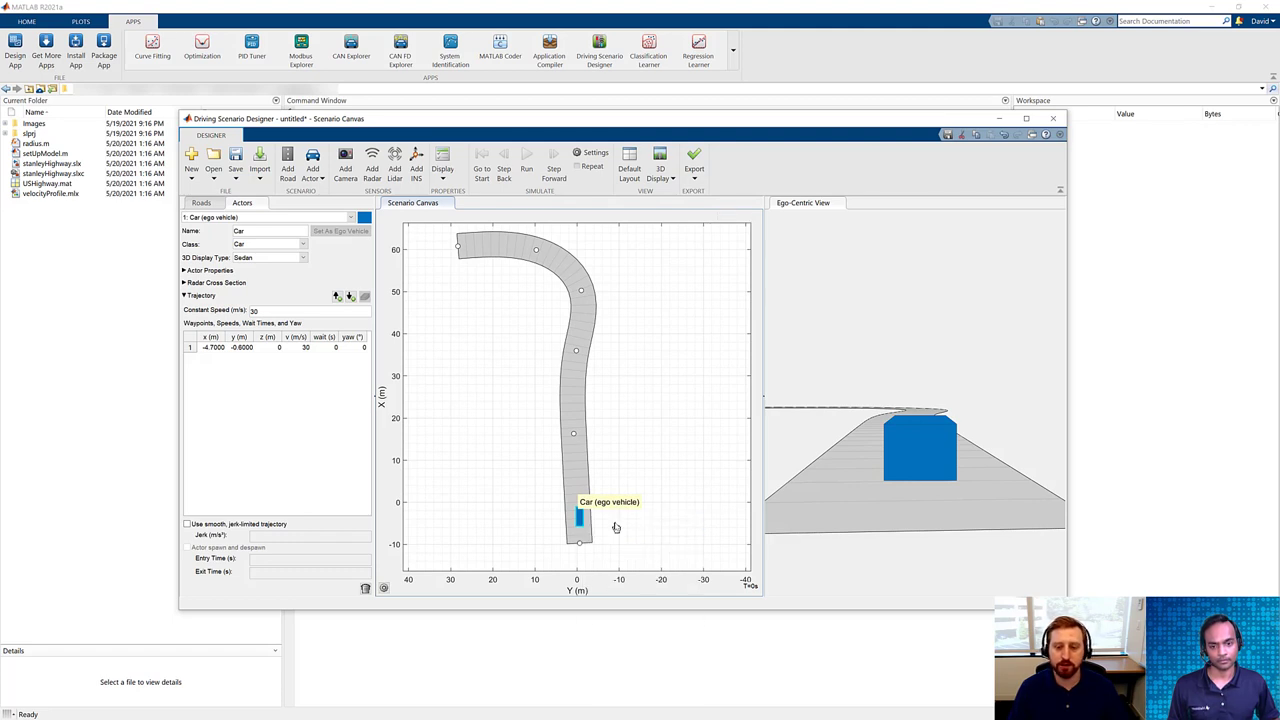
left_click(577, 482)
left_click(573, 448)
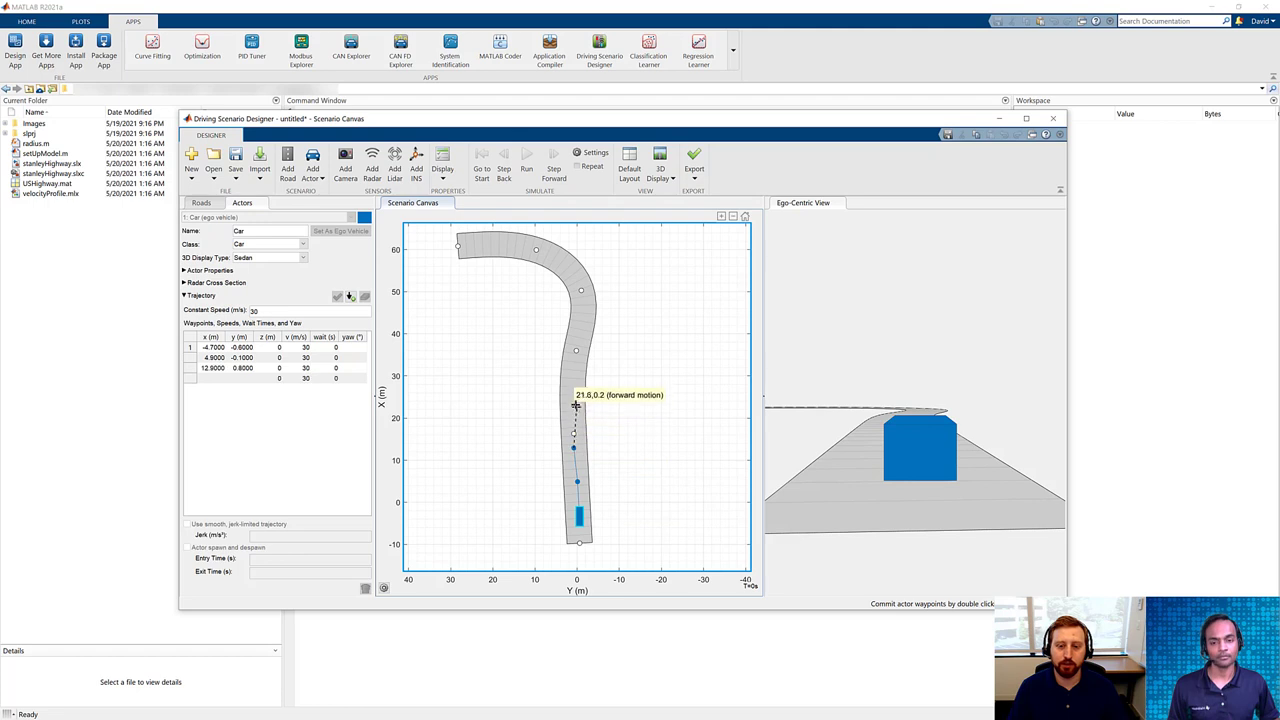
left_click(574, 398)
left_click(582, 329)
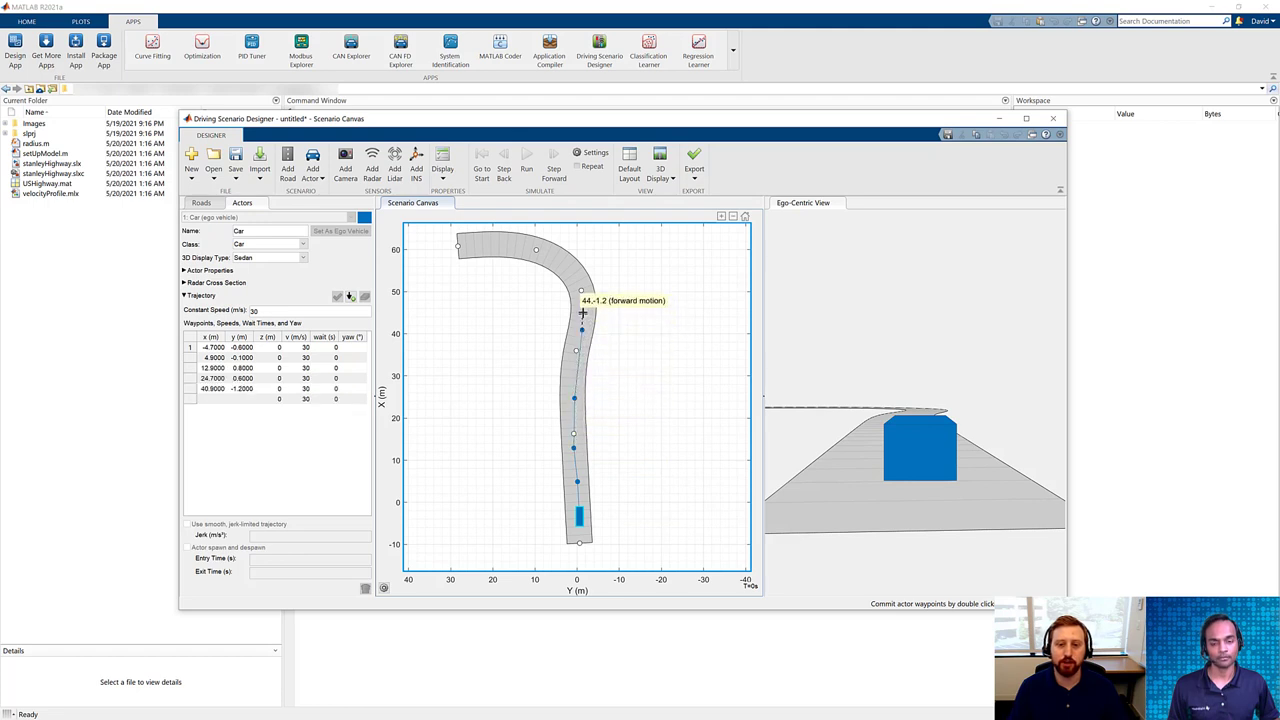
left_click(585, 291)
left_click(560, 257)
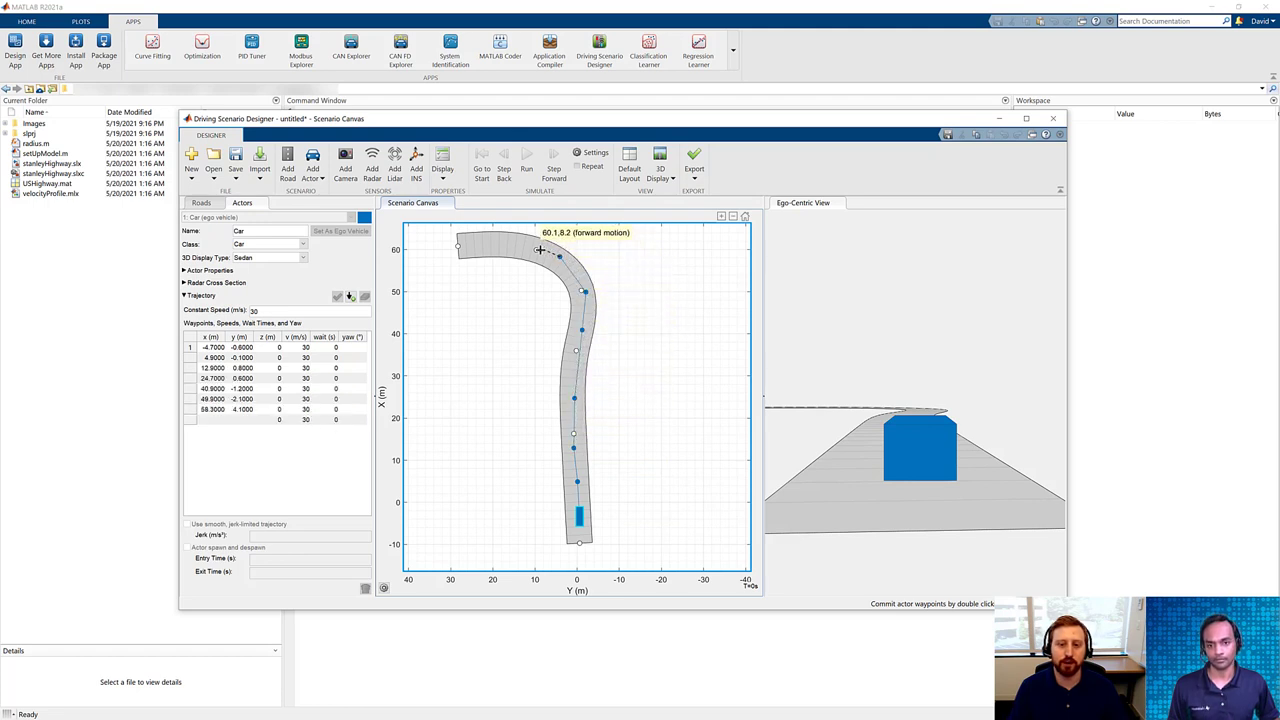
left_click(497, 245)
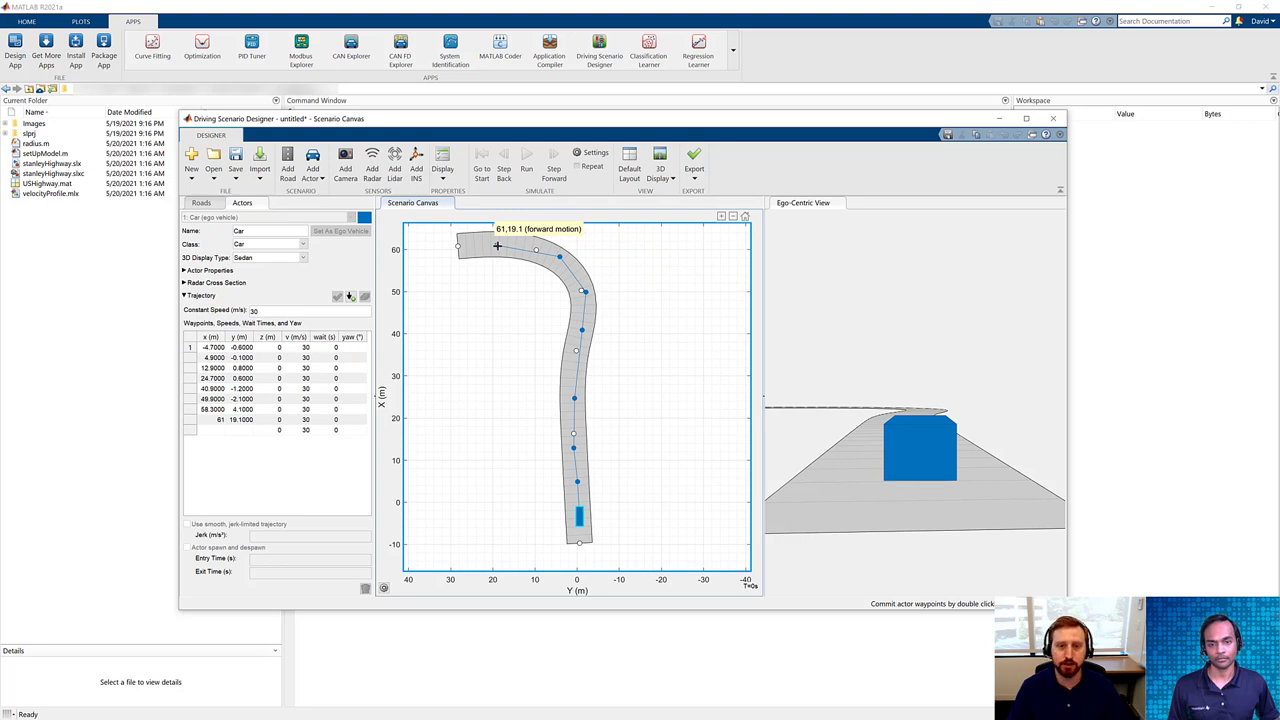
double_click(497, 245)
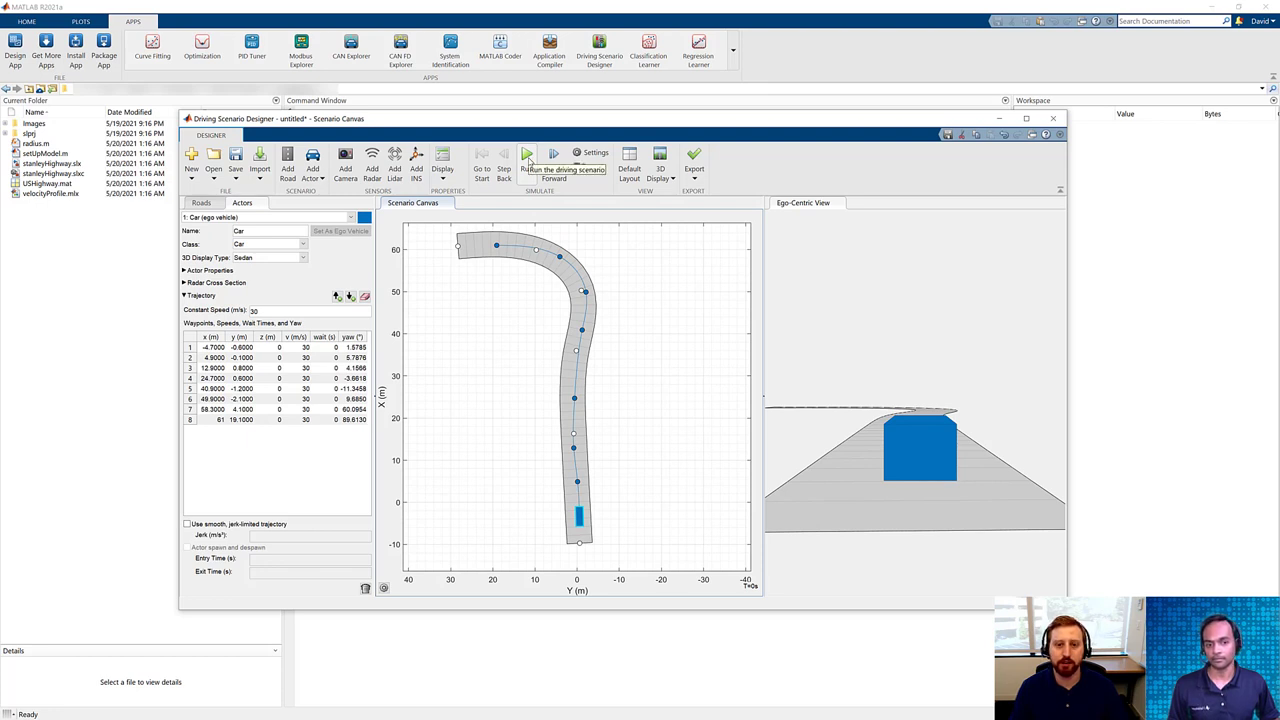
Step: Run the driving scenario and open the save options
left_click(529, 160)
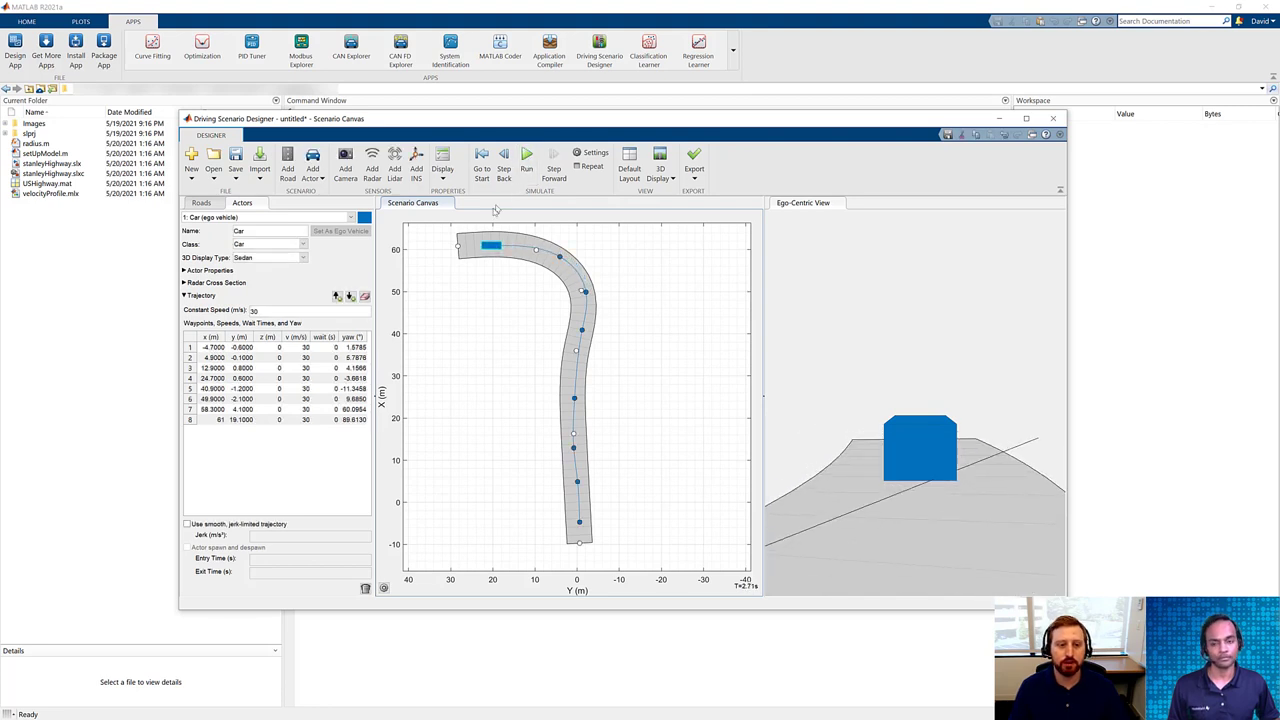
left_click(283, 313)
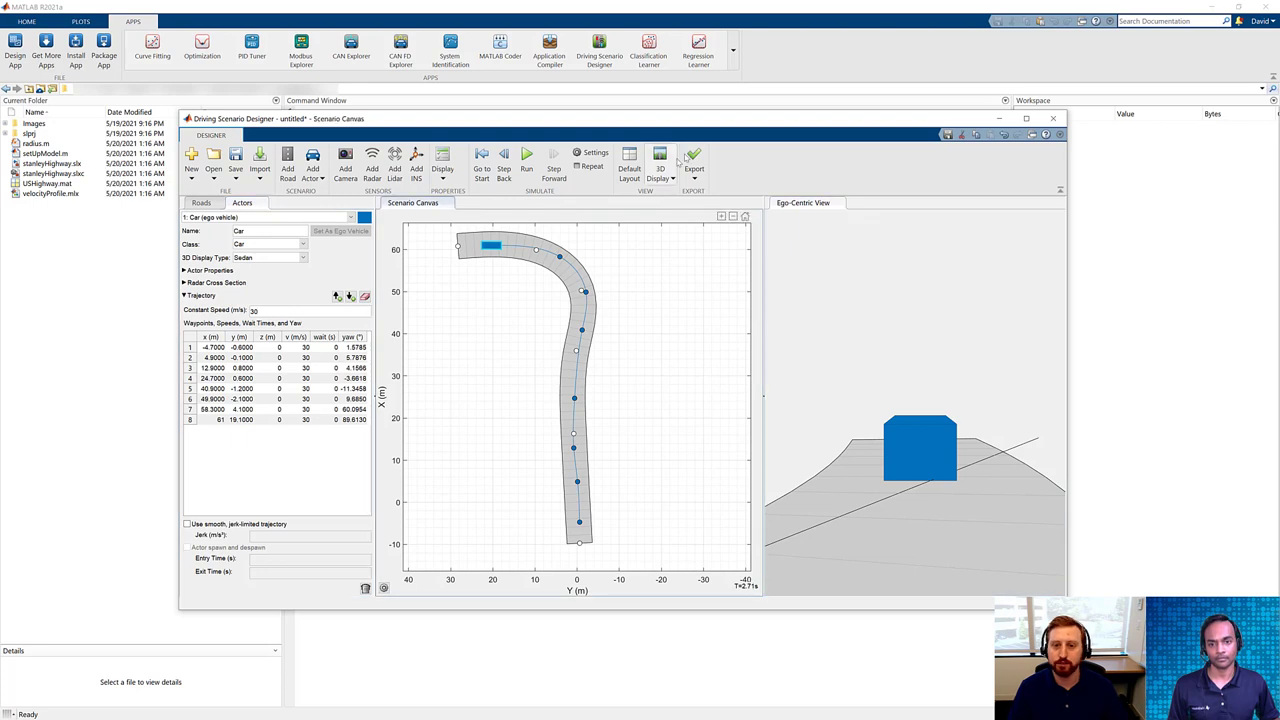
left_click(236, 179)
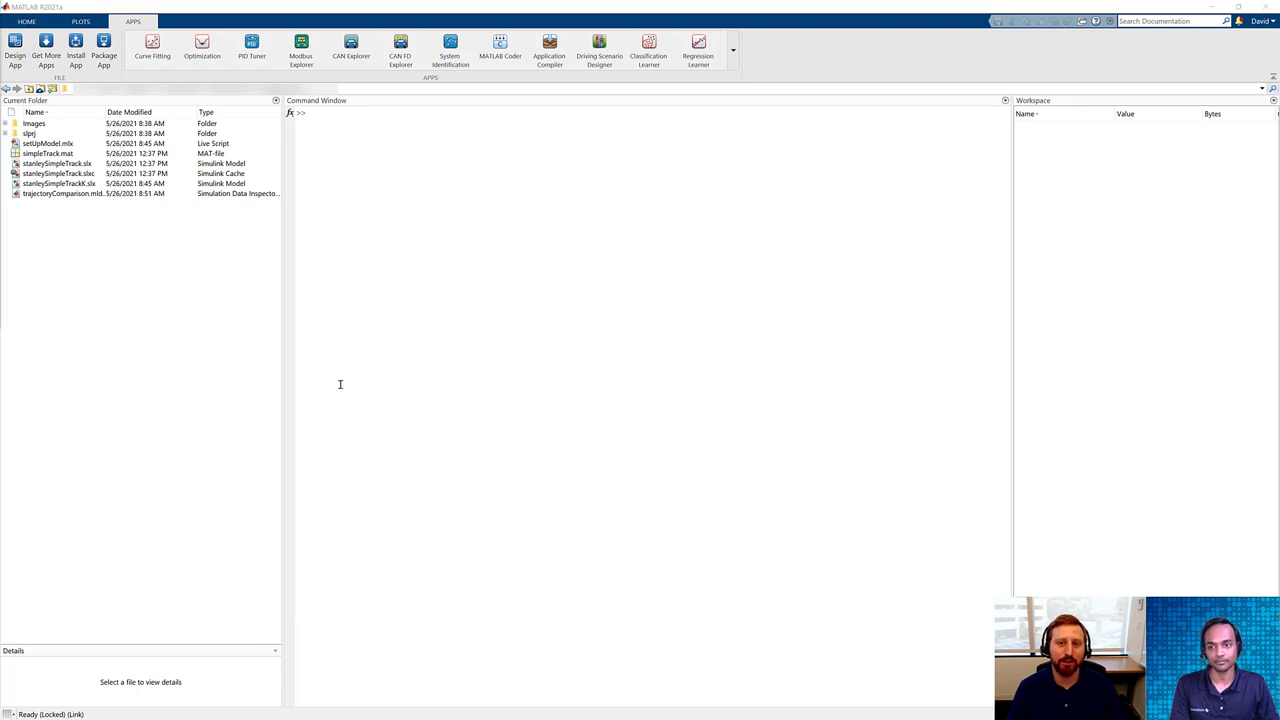
Step: Open the setUpModel.mlx live script and review its scene data loading, reference points and vehicle parameters sections
left_click(79, 154)
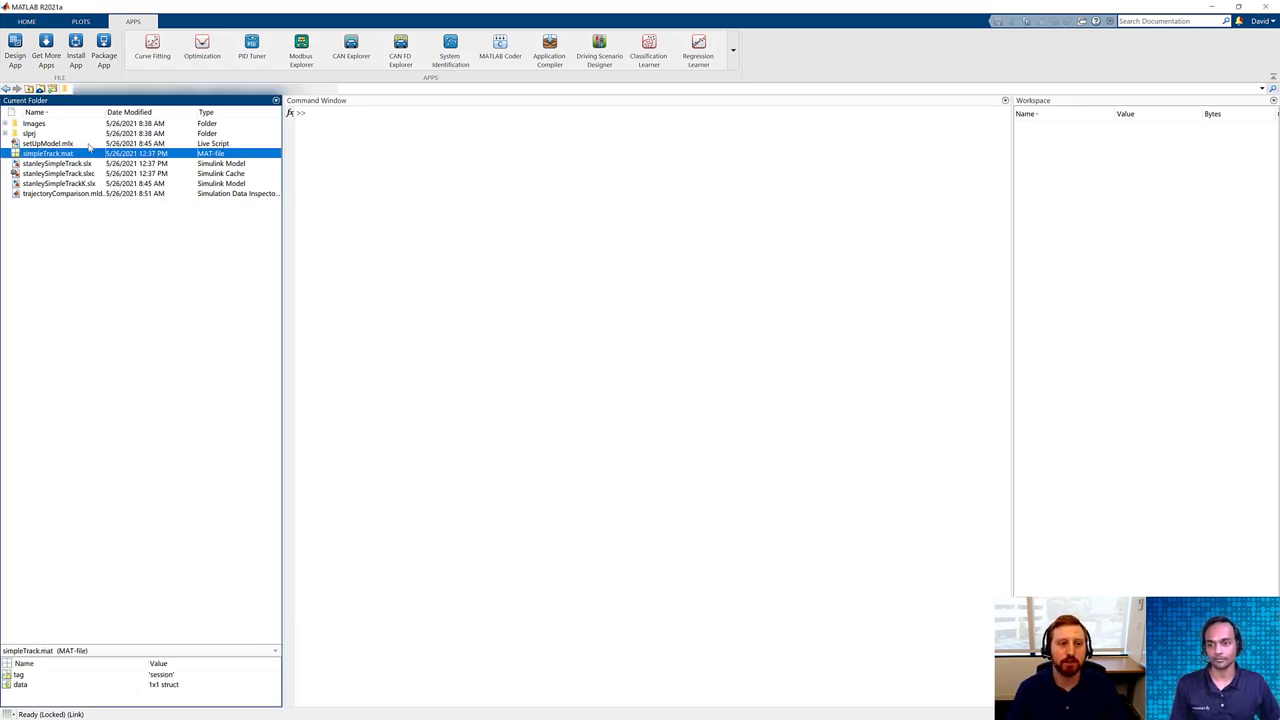
double_click(60, 144)
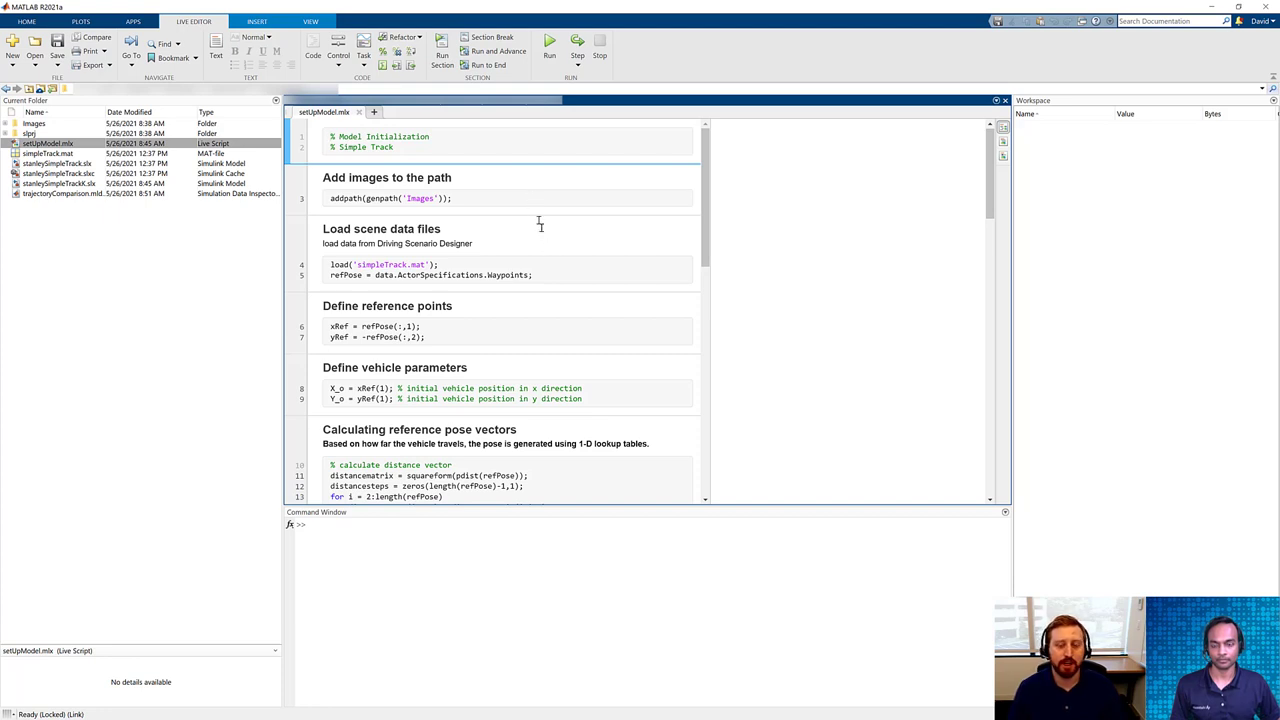
left_click(572, 272)
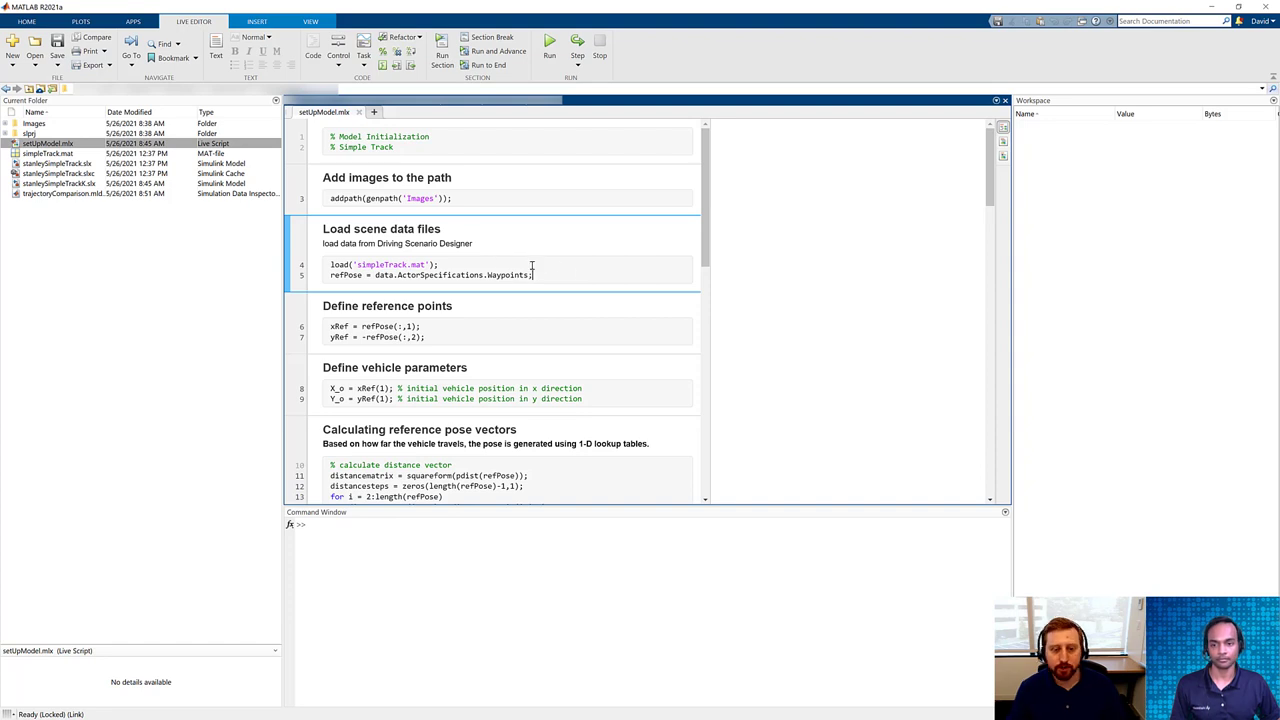
scroll(543, 271, "down", 3)
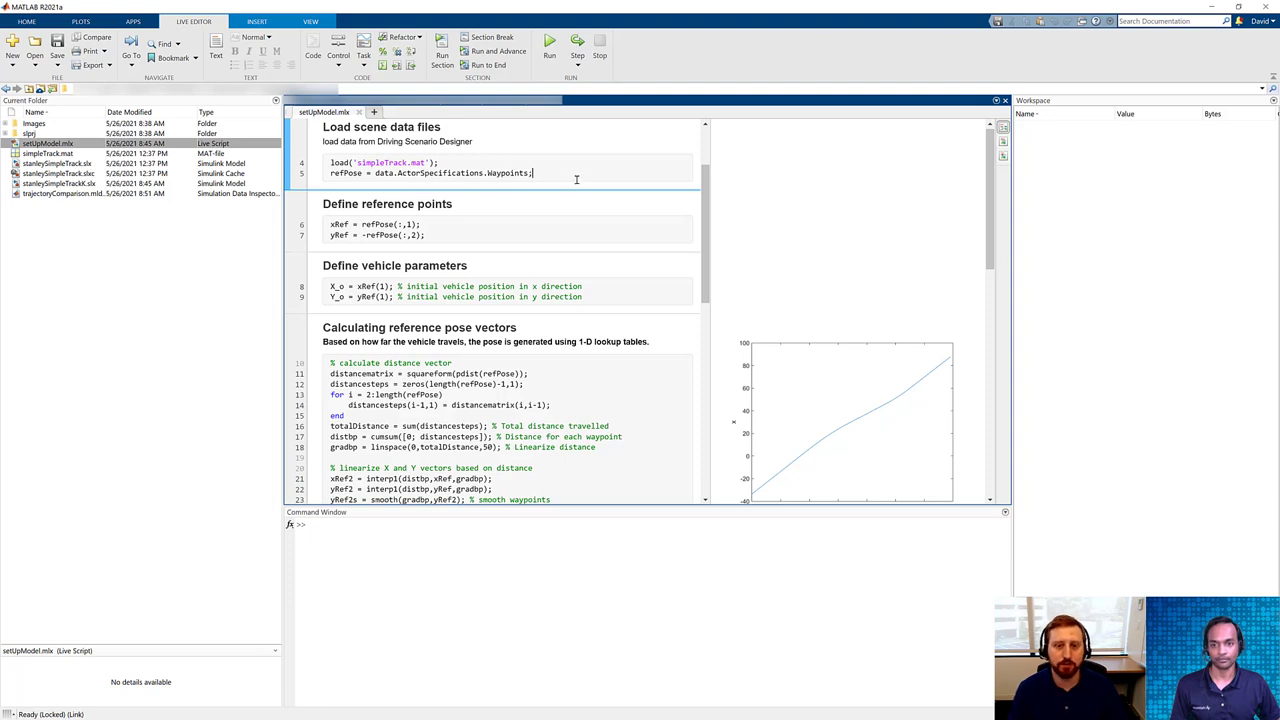
left_click(468, 225)
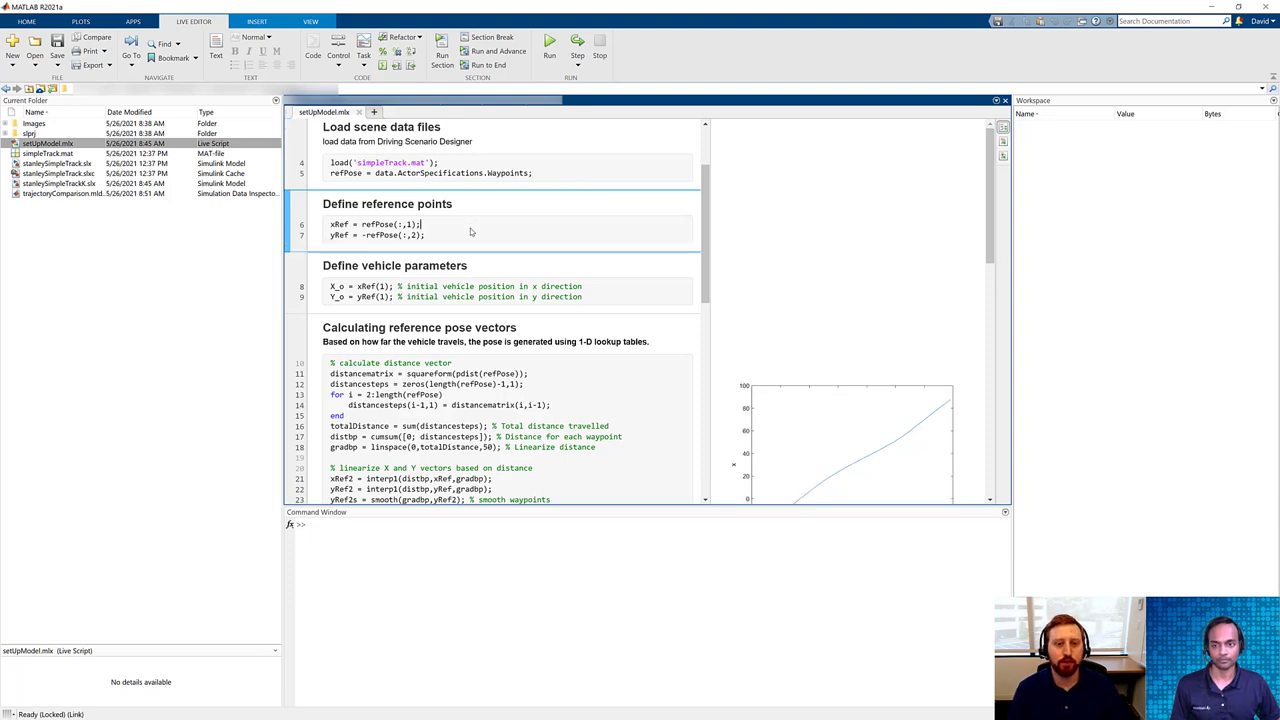
left_click(452, 236)
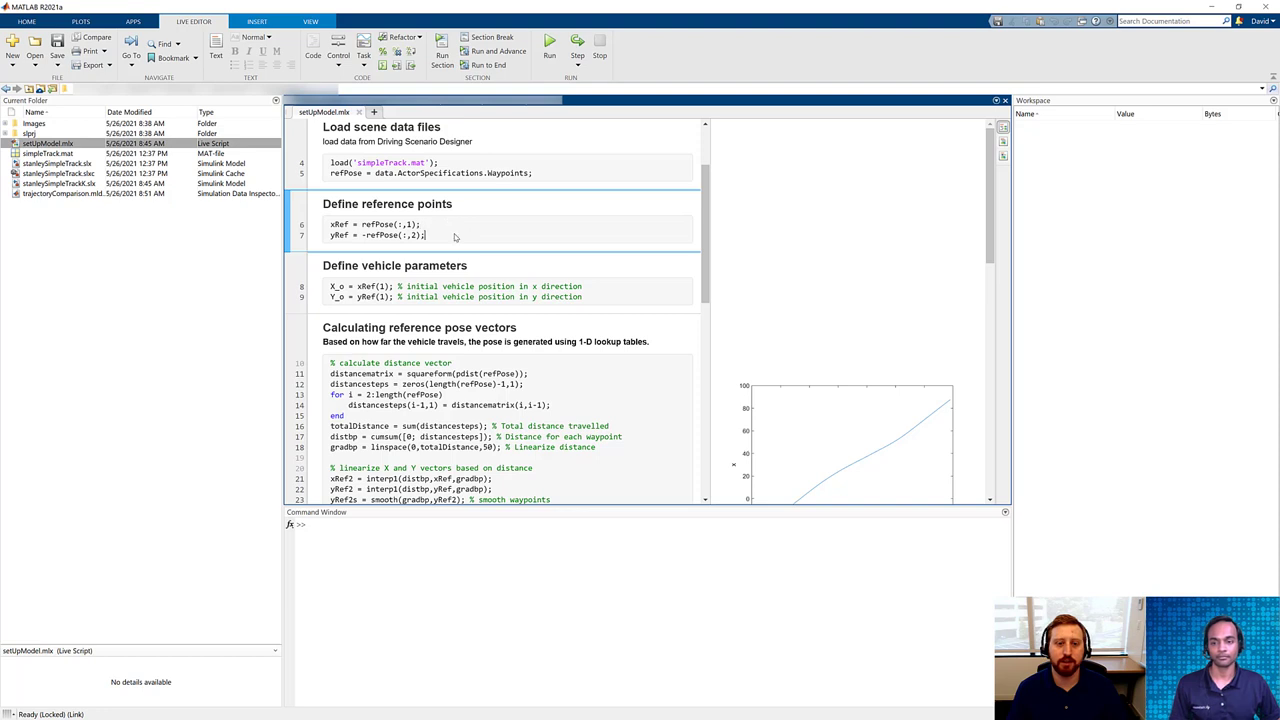
left_click(606, 287)
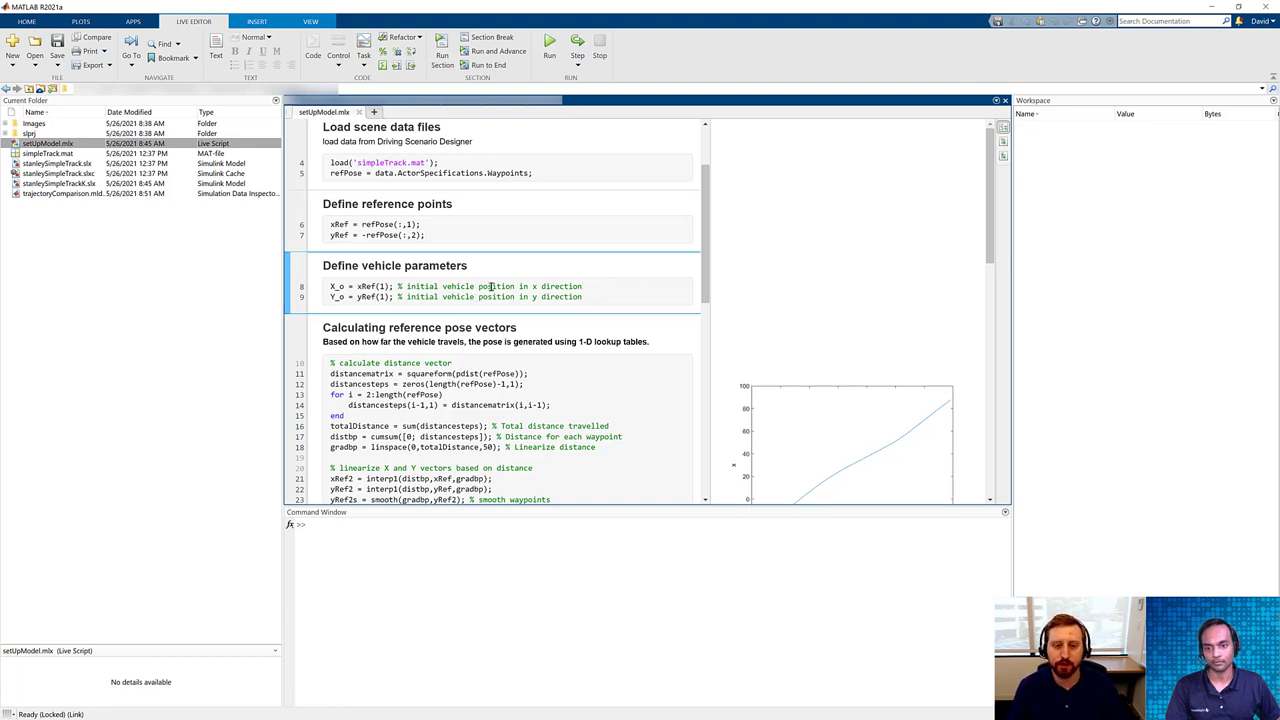
Step: Examine how the script calculates the reference pose, theta, direction and curvature vectors, including the curvature function and plots
scroll(508, 280, "down", 4)
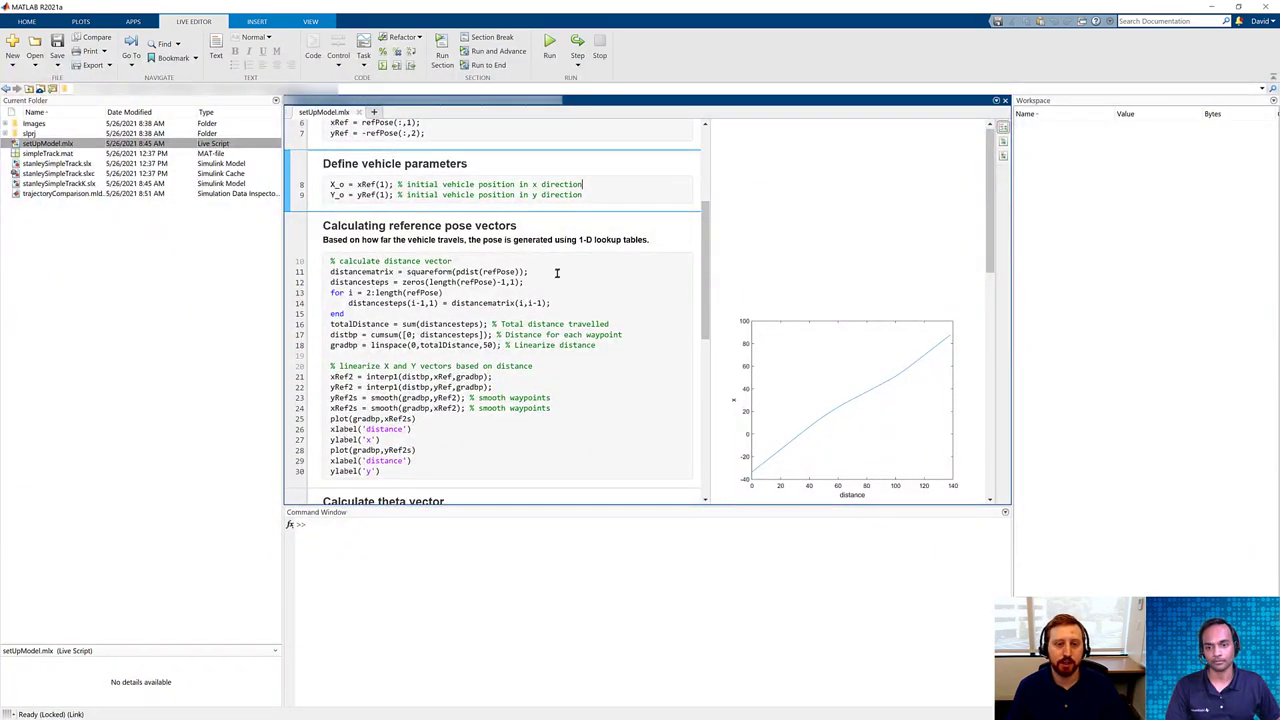
left_click(557, 272)
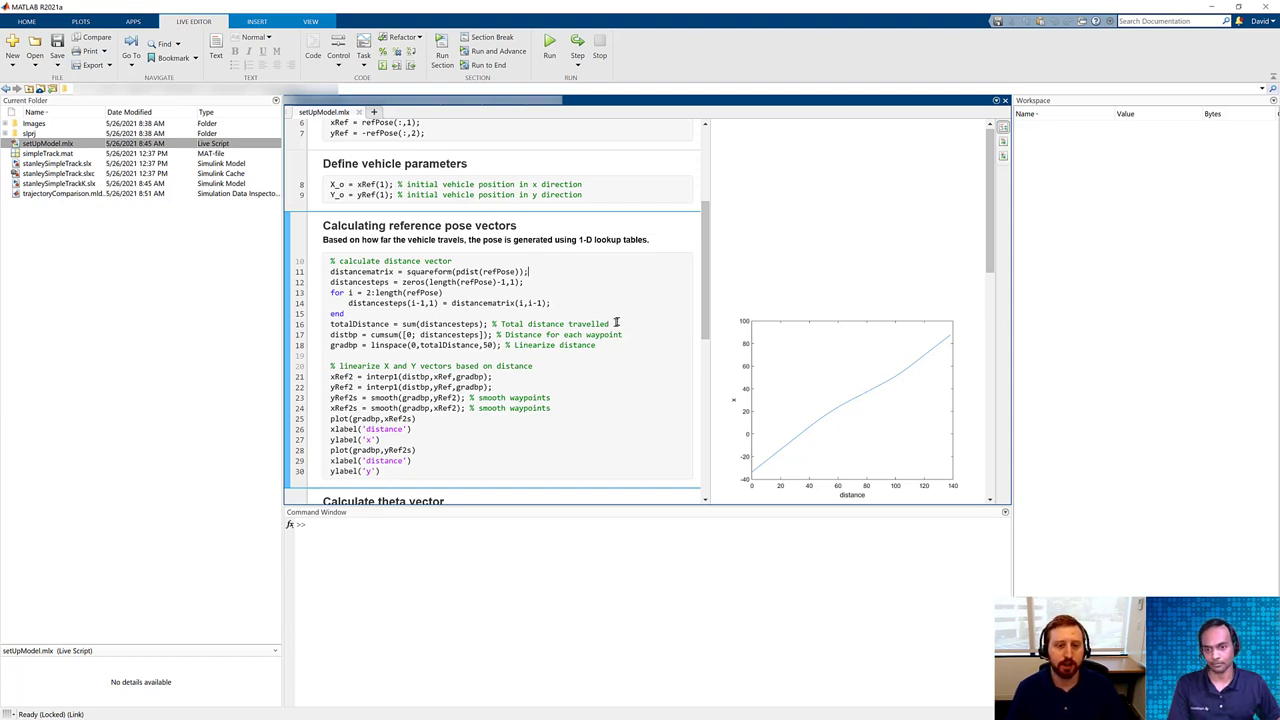
scroll(612, 305, "down", 3)
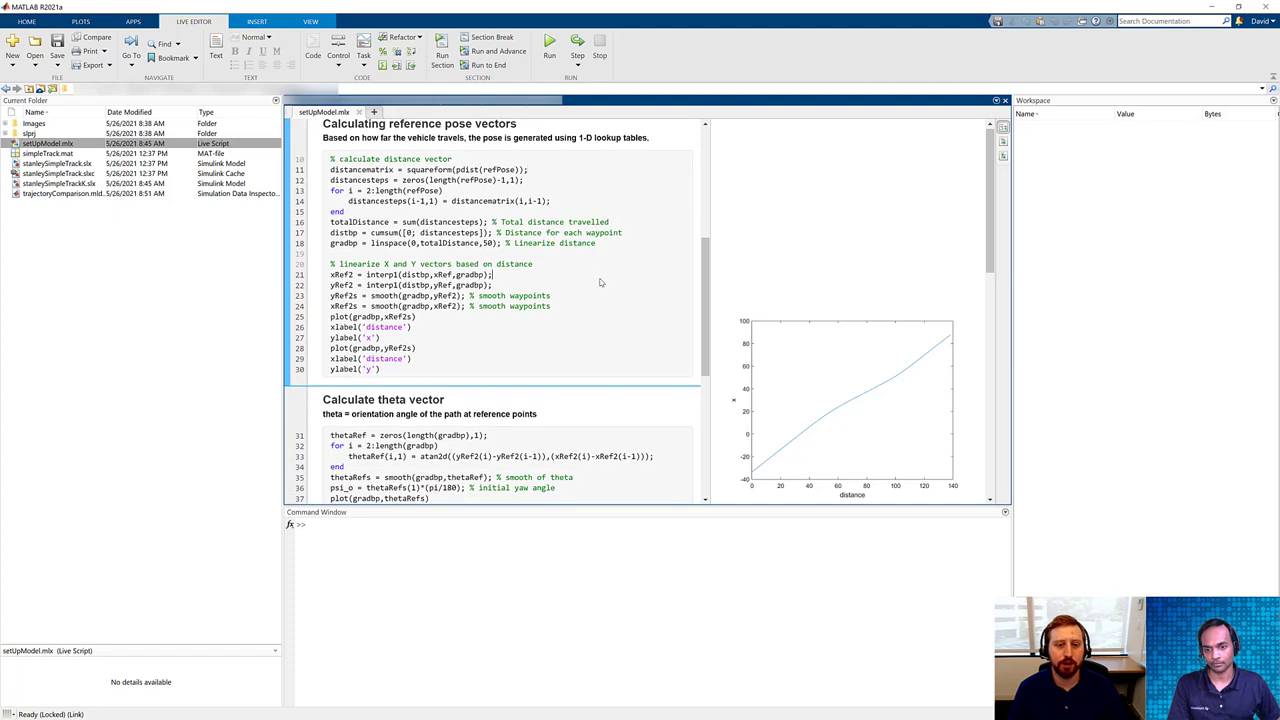
left_click(606, 305)
scroll(604, 307, "down", 3)
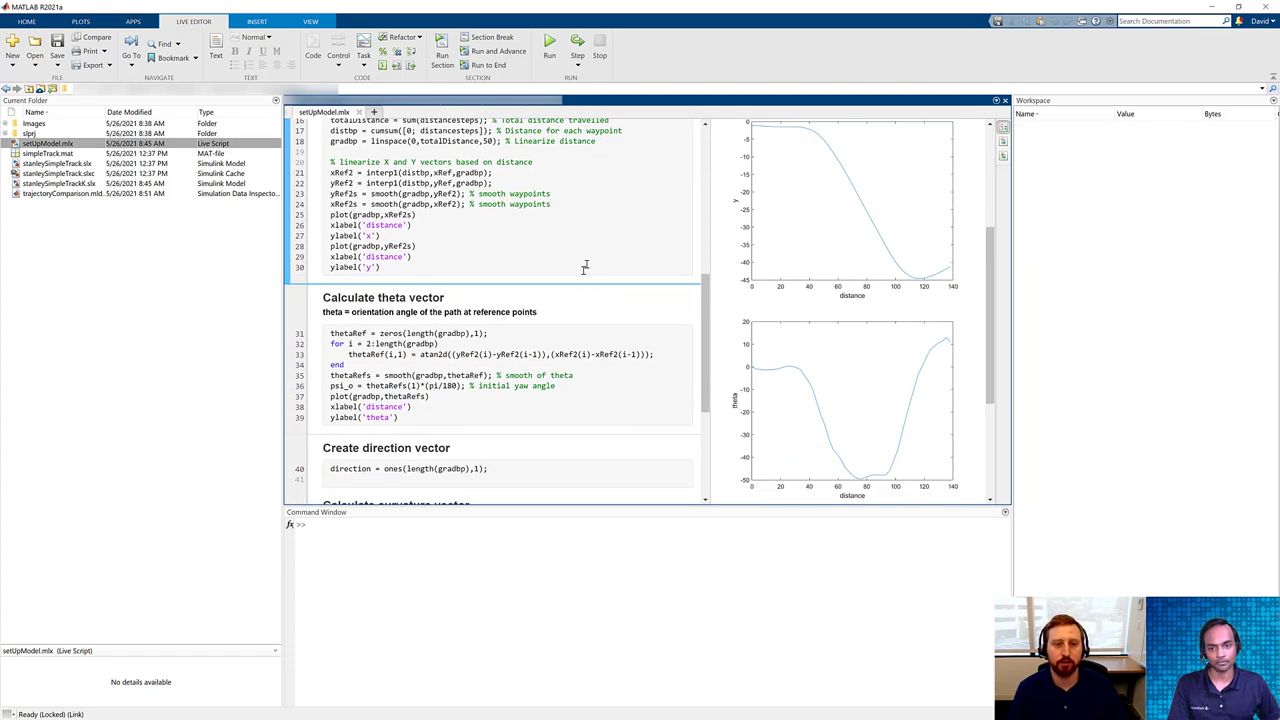
left_click(550, 336)
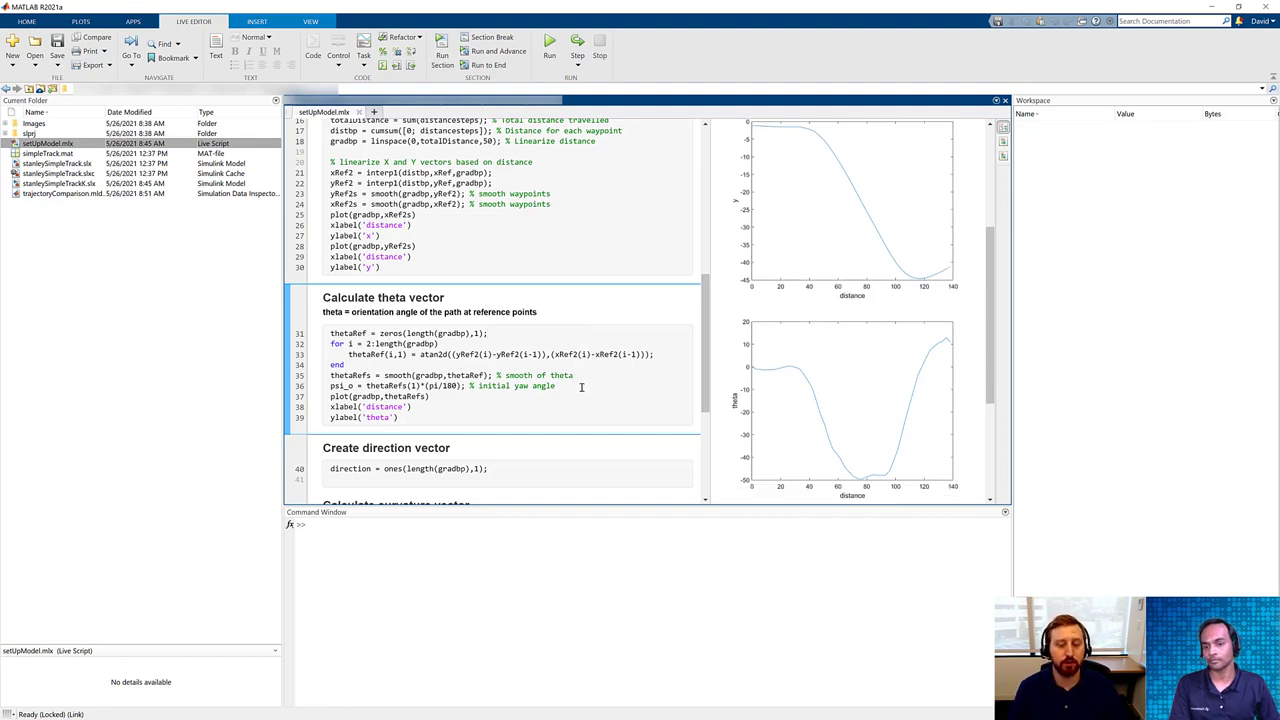
scroll(583, 390, "down", 3)
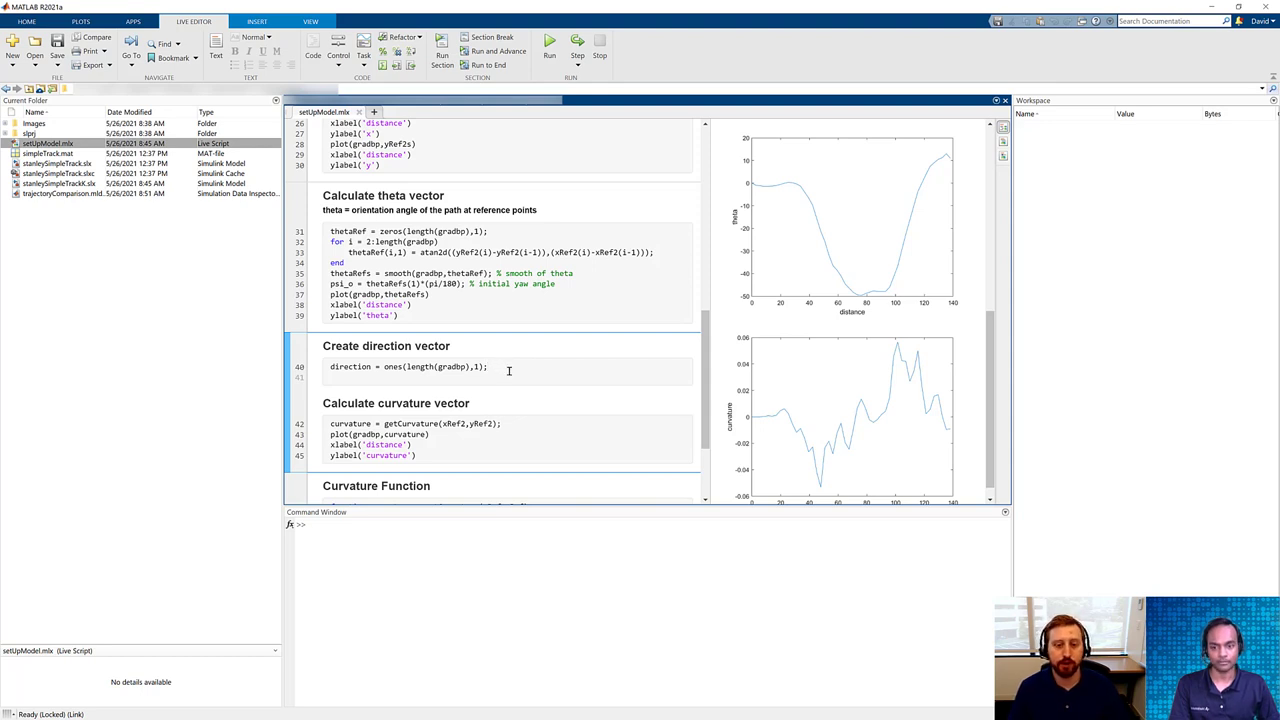
scroll(522, 368, "down", 3)
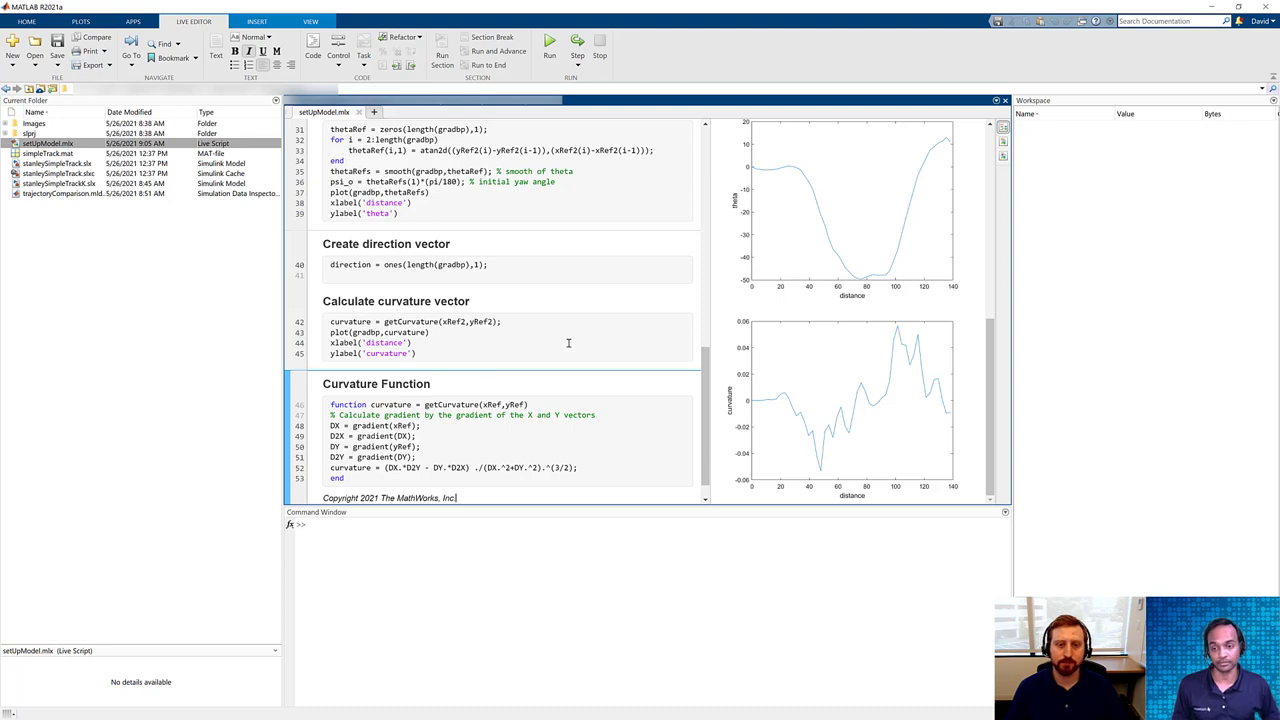
Step: Run the setUpModel live script and open the stanleySimpleTrackK.slx Simulink model
key("F5")
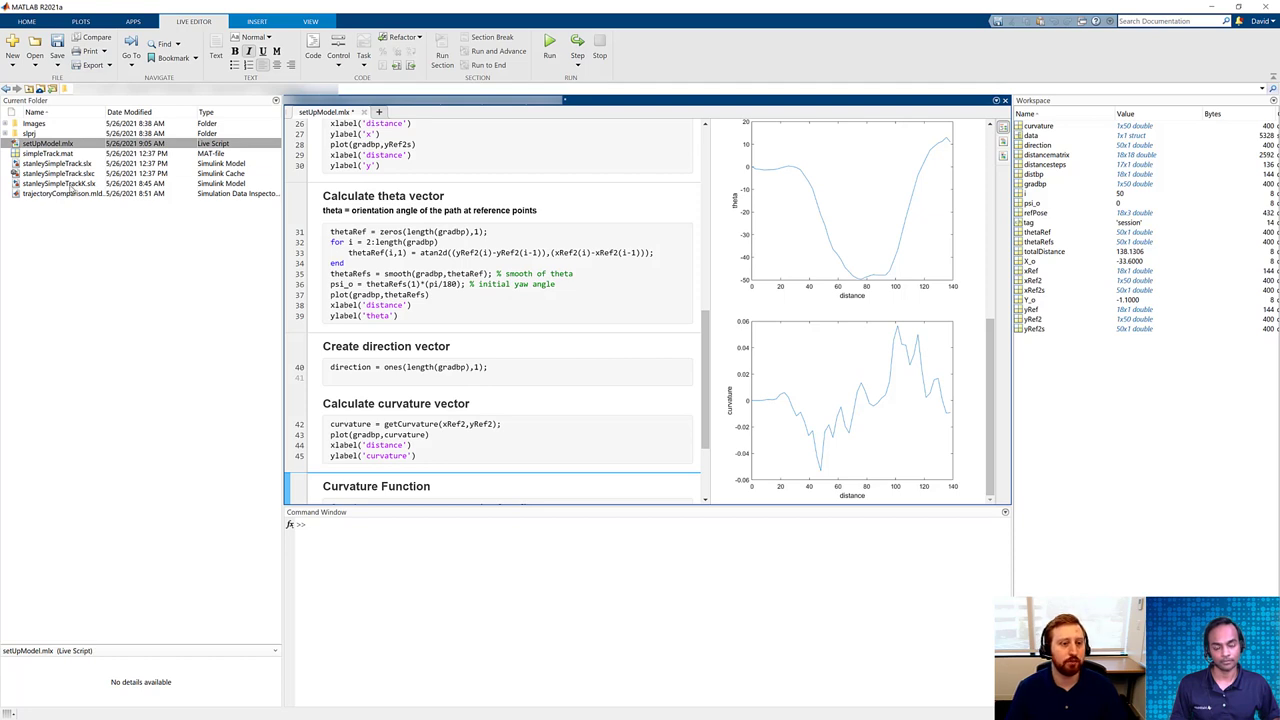
double_click(70, 184)
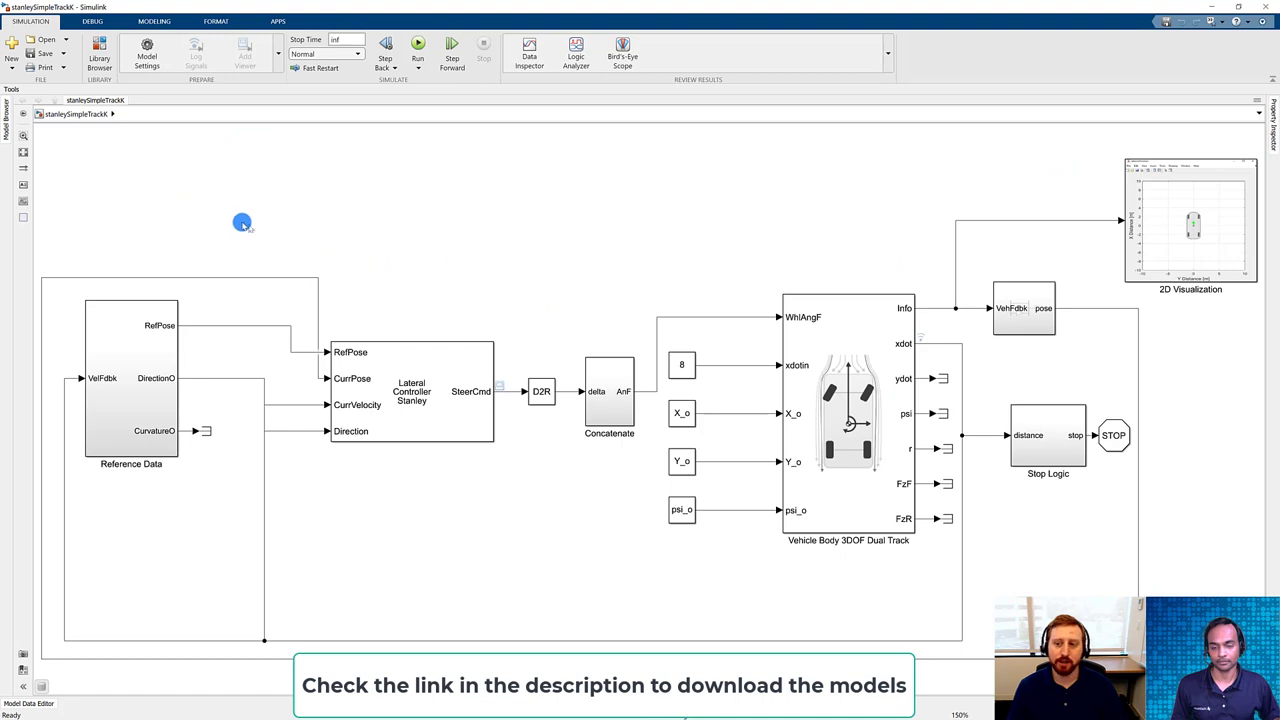
Step: Inspect the lookup tables inside the Reference Data subsystem and return to the top level of the model
double_click(141, 350)
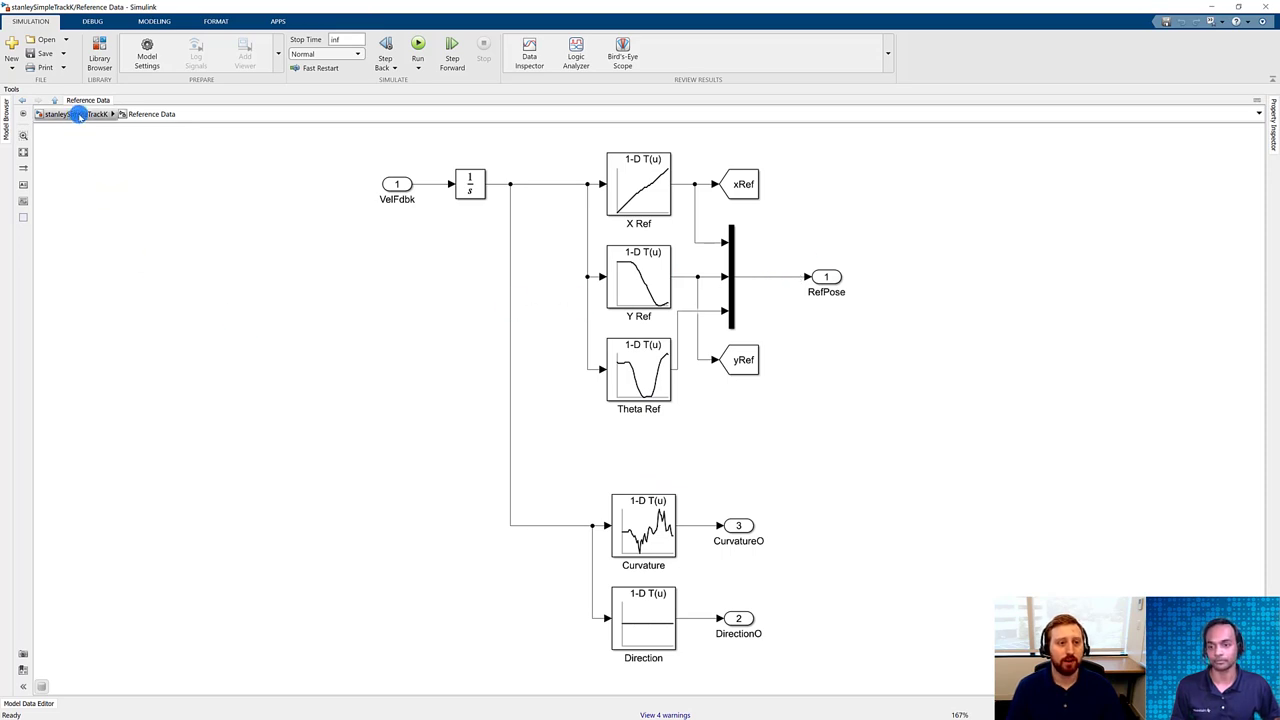
left_click(78, 114)
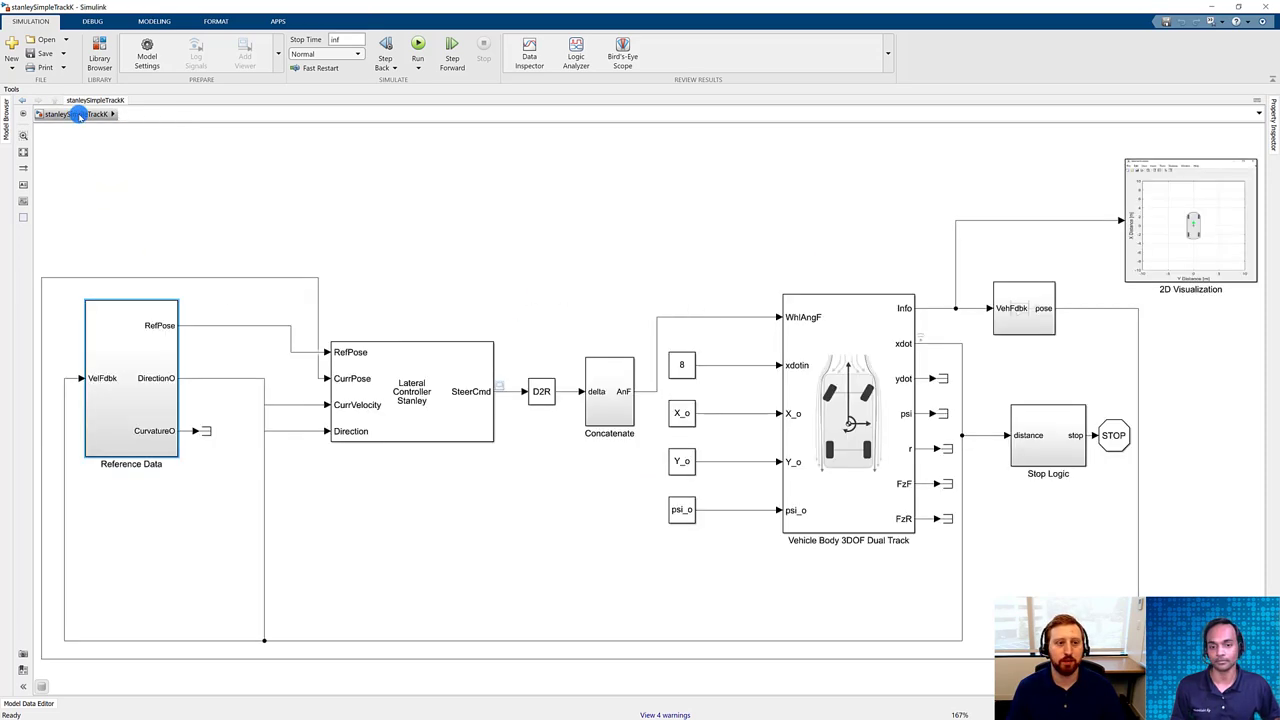
Step: Review the Lateral Controller Stanley block's vehicle model, forward and reverse position gains, wheelbase and maximum steering angle
left_click(469, 222)
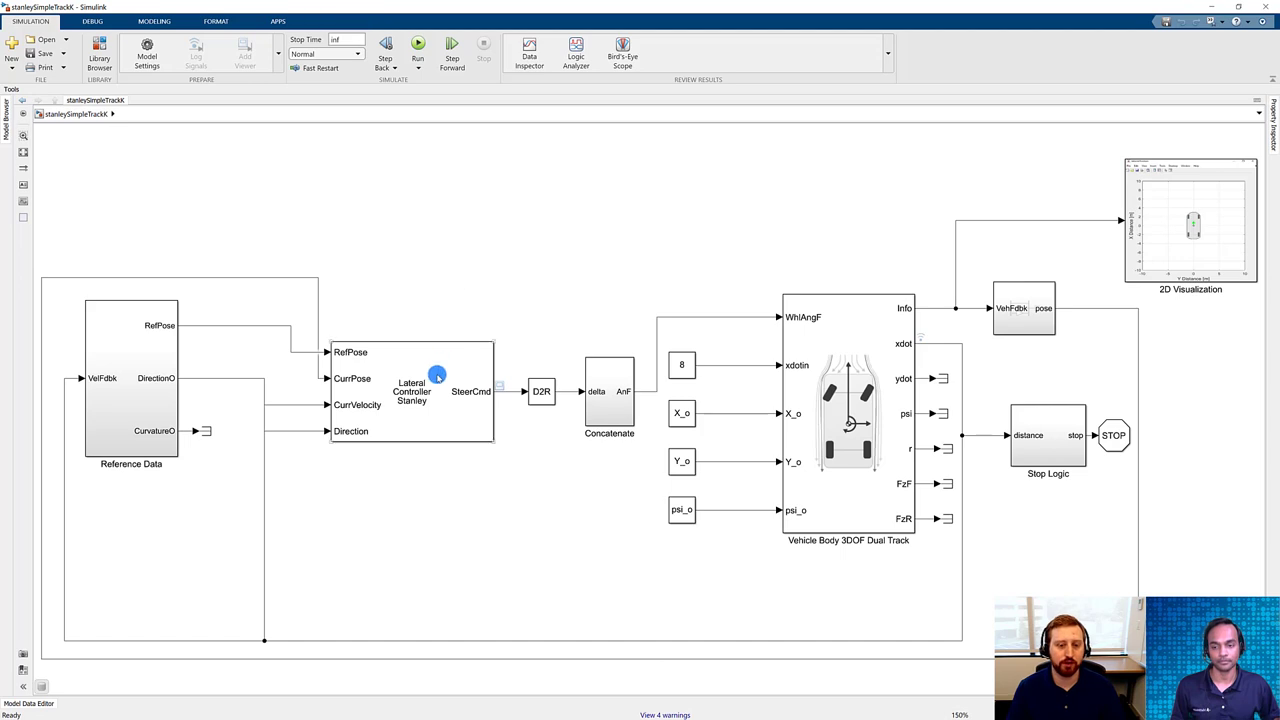
left_click(437, 376)
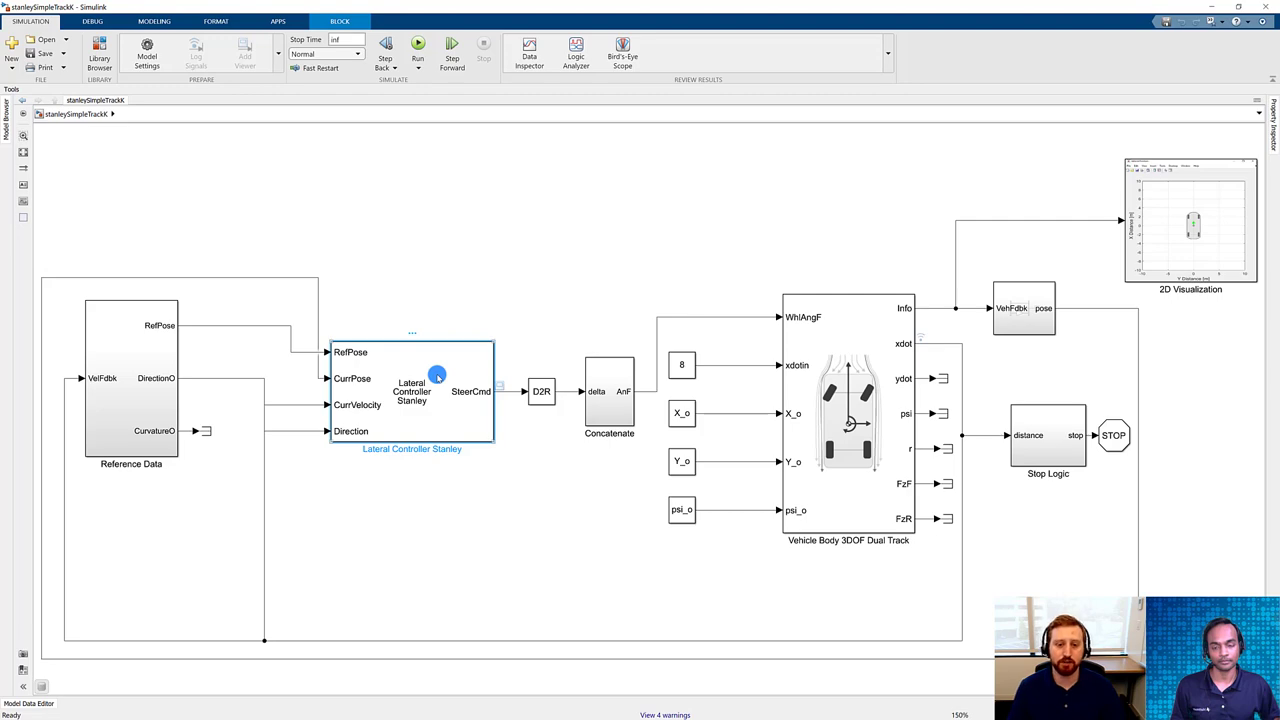
double_click(437, 376)
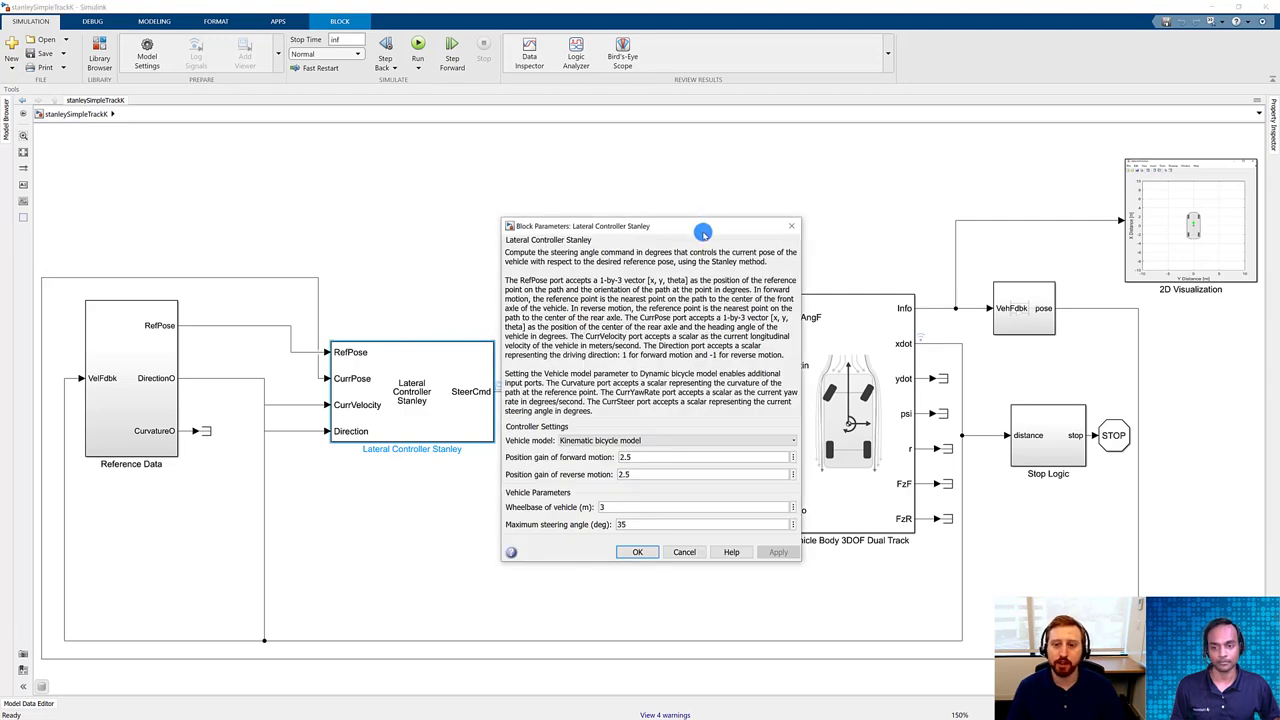
left_click_drag(703, 232, 657, 122)
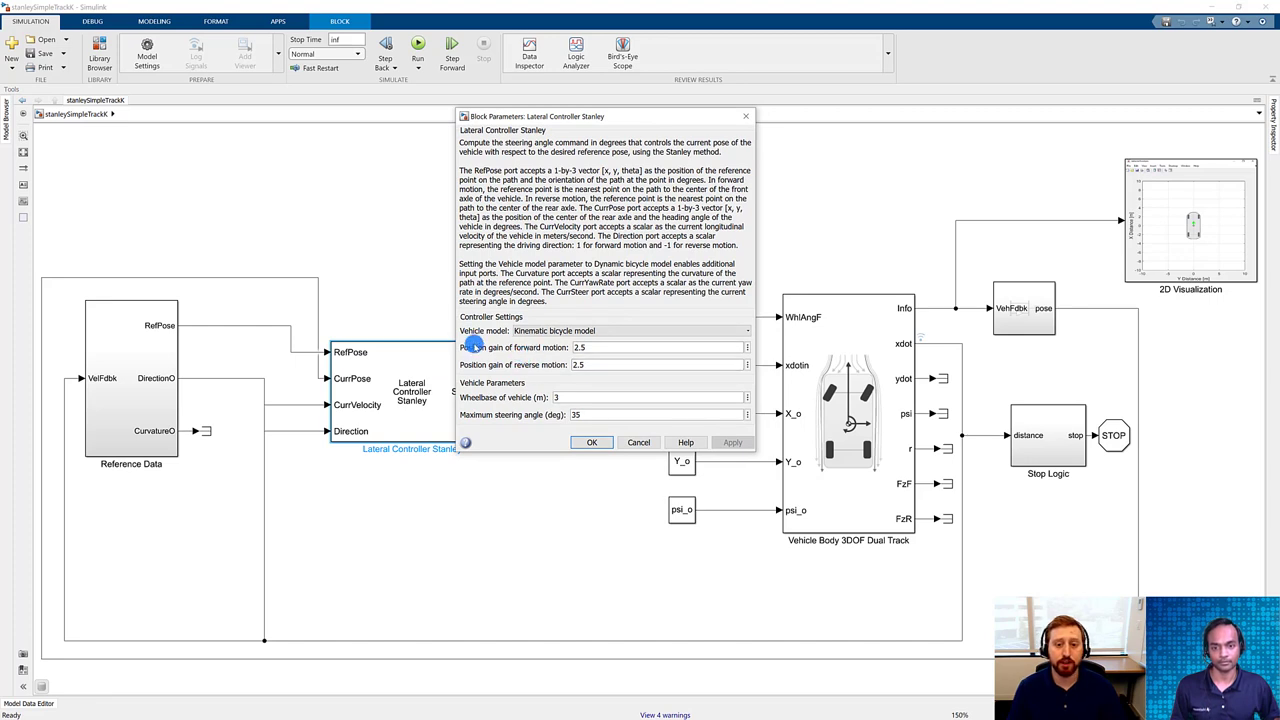
double_click(620, 365)
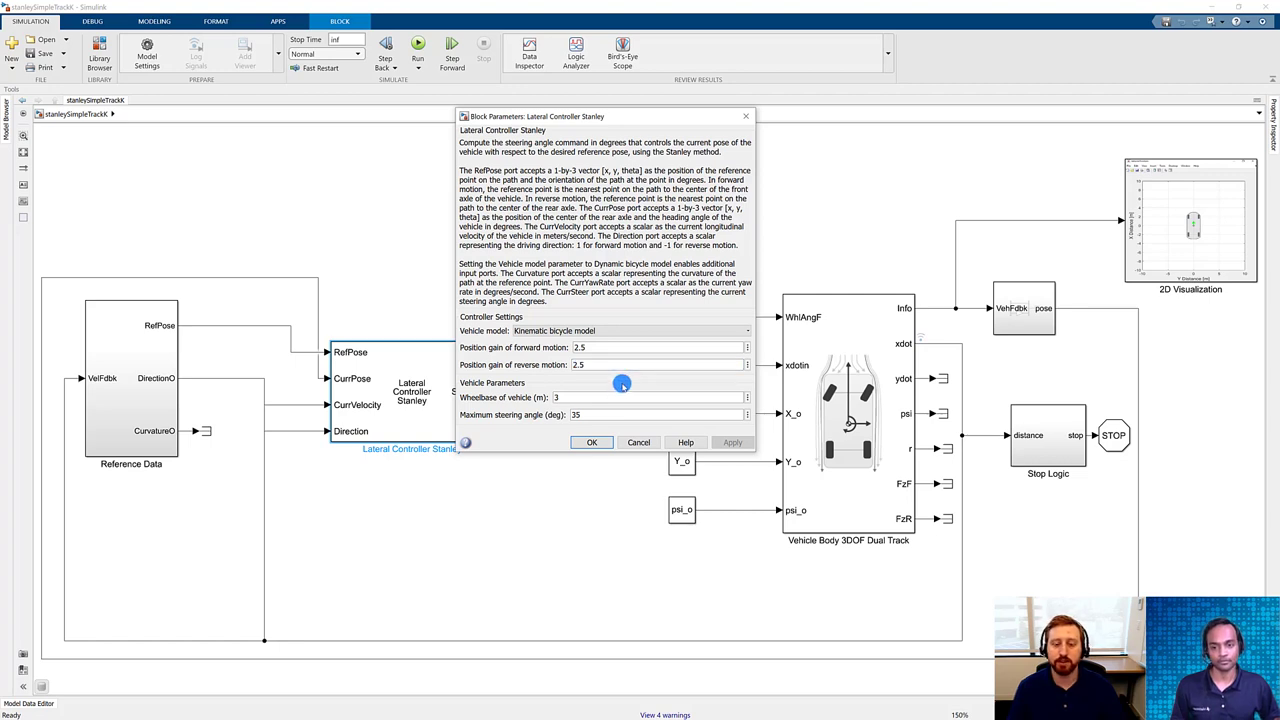
left_click(621, 396)
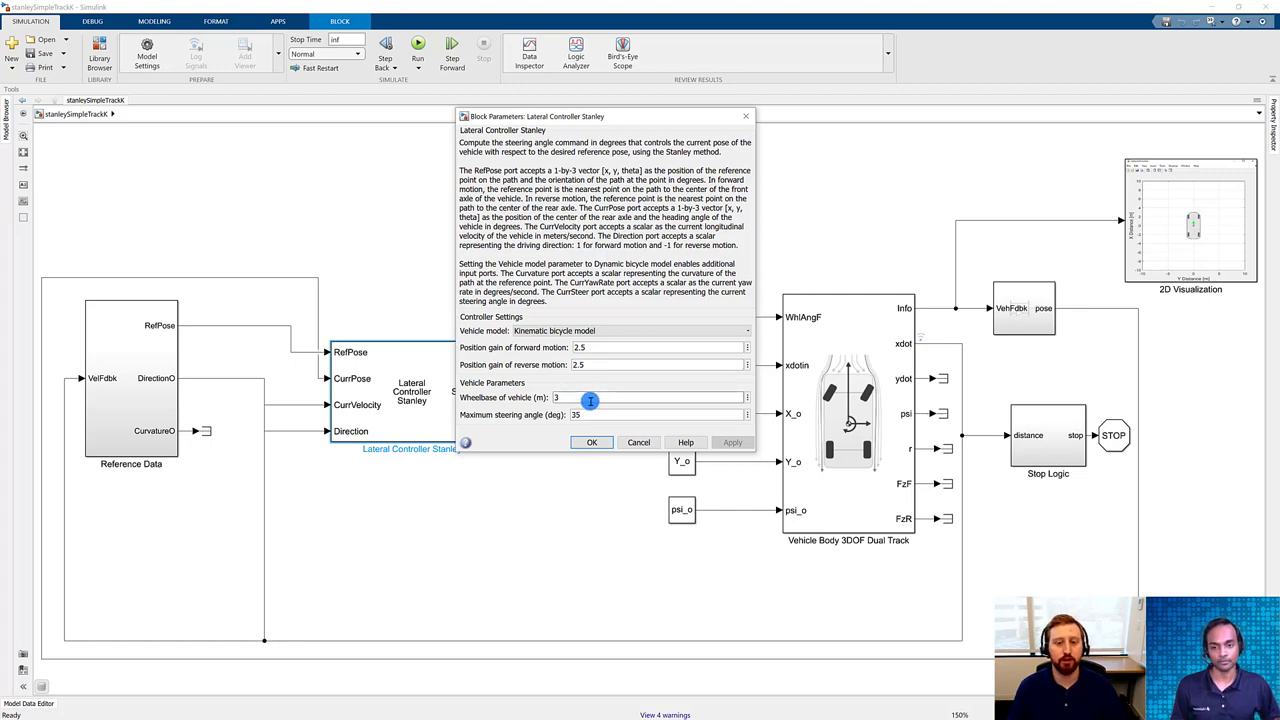
left_click(620, 415)
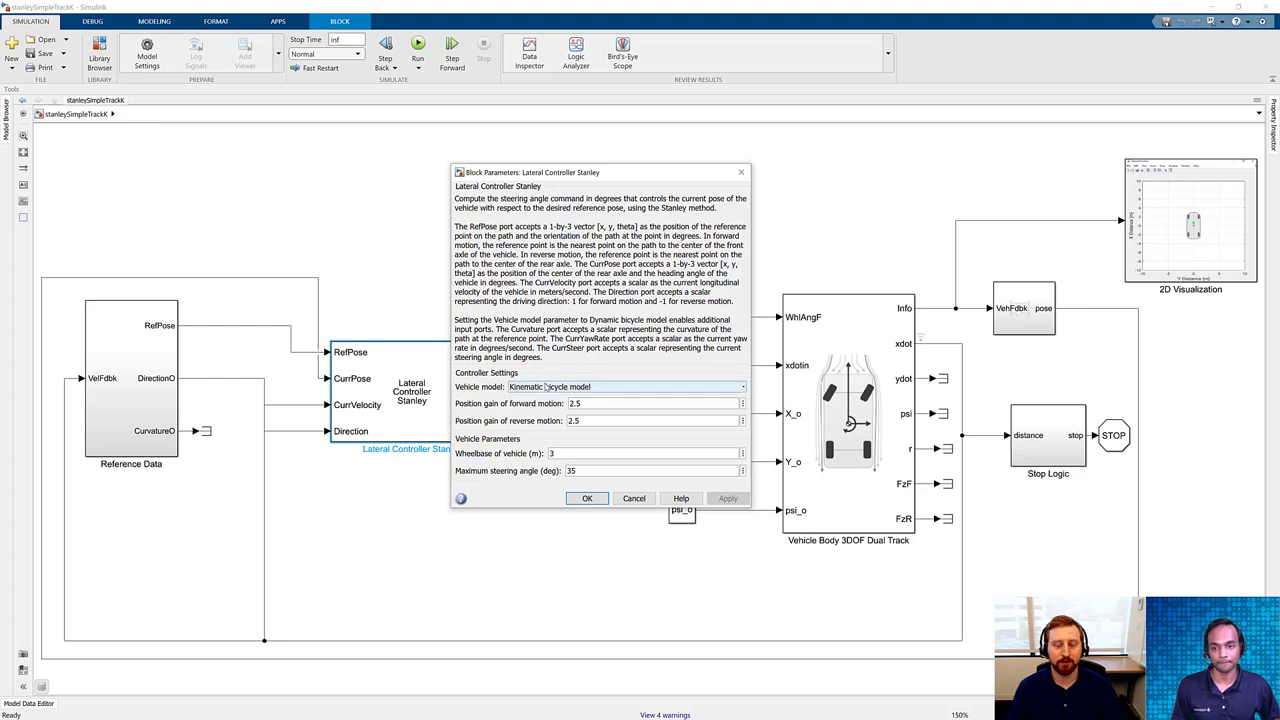
key("Return")
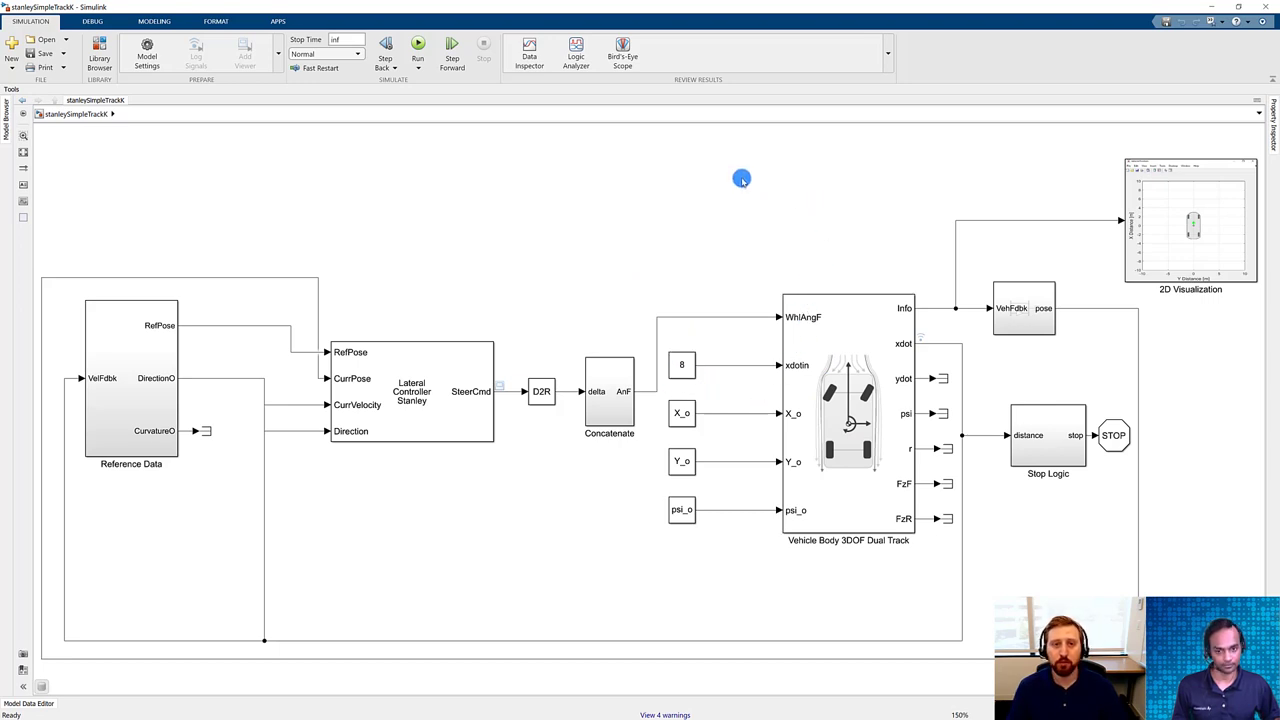
Step: Simulate the model with the kinematic controller, watch the vehicle follow the path, and close the Vehicle Position plot
left_click(419, 62)
left_click_drag(337, 211, 527, 128)
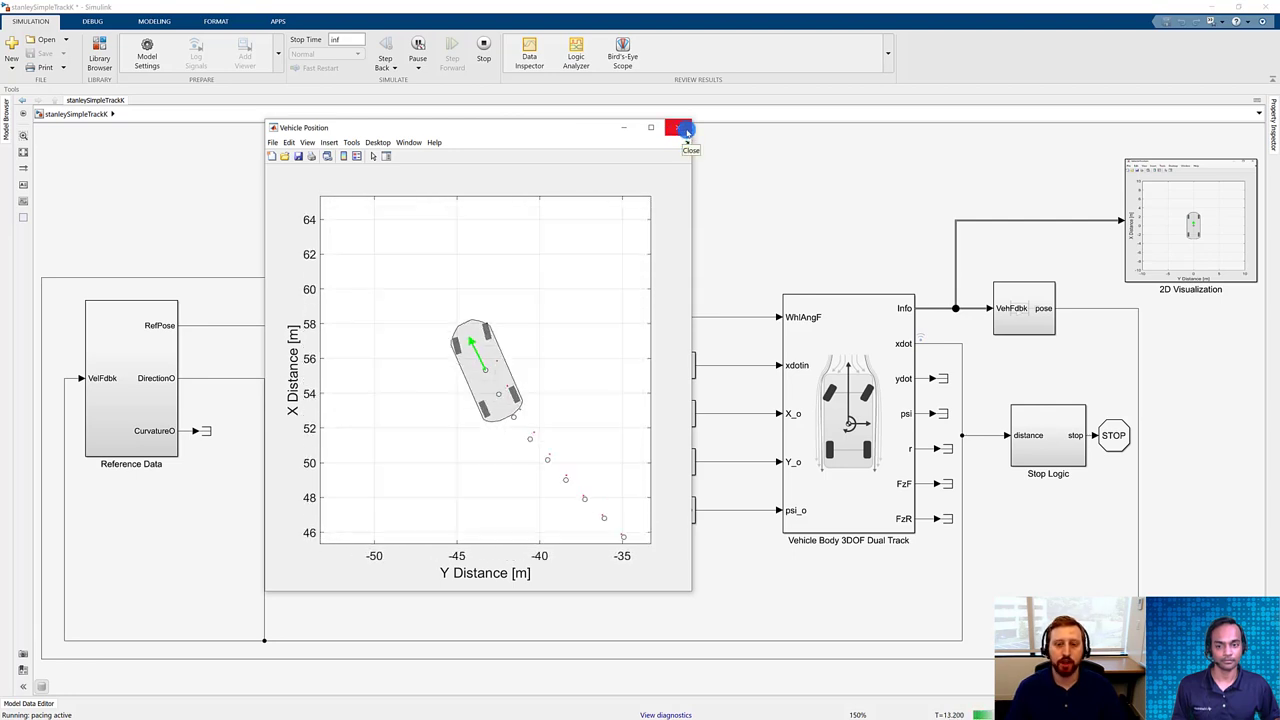
left_click(686, 128)
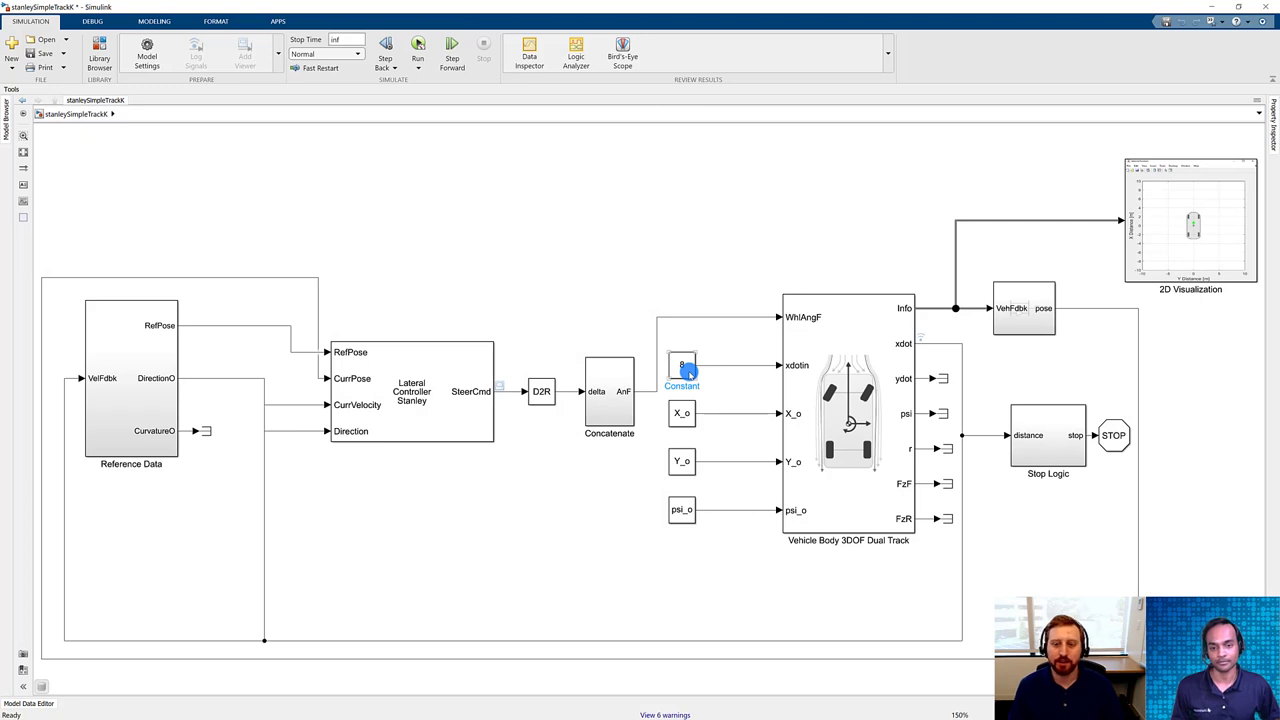
Step: Set the Constant block feeding the vehicle body's xdotin input to 12
double_click(686, 369)
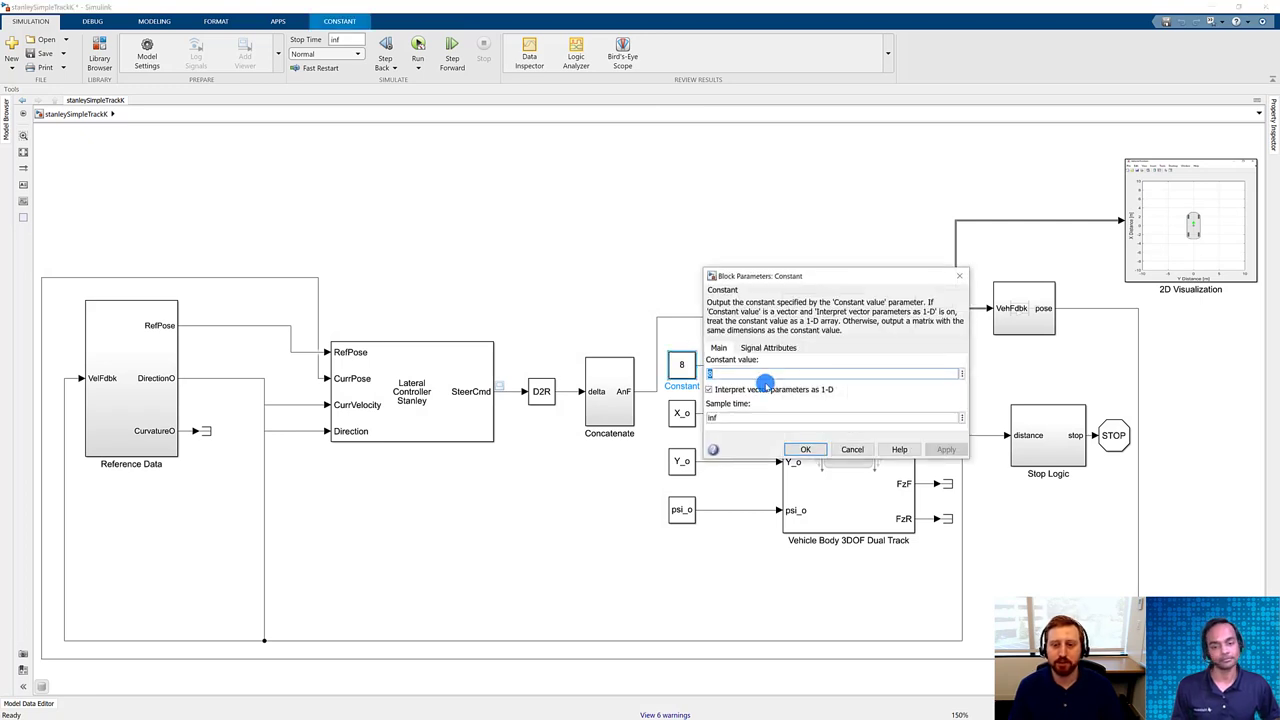
type("12")
key("Return")
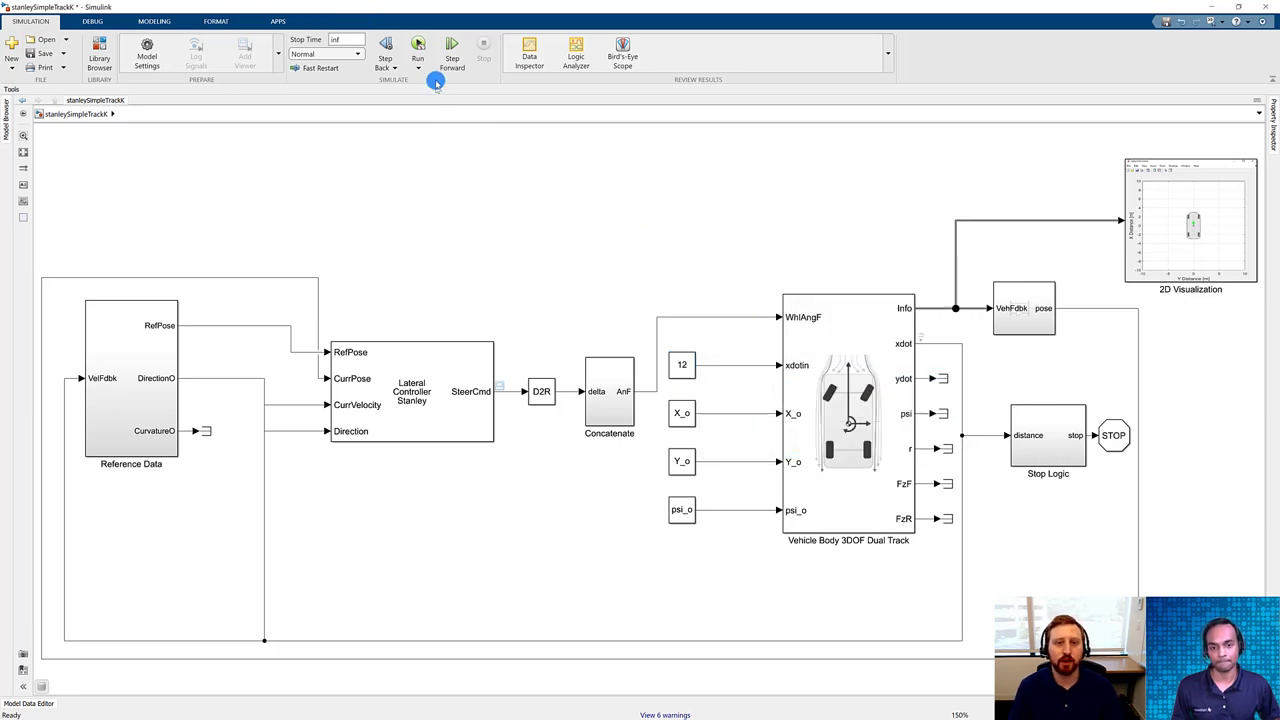
Step: Simulate the model at the longitudinal velocity of 12, compare the driven and reference paths, and close the Vehicle Position plot
left_click(417, 47)
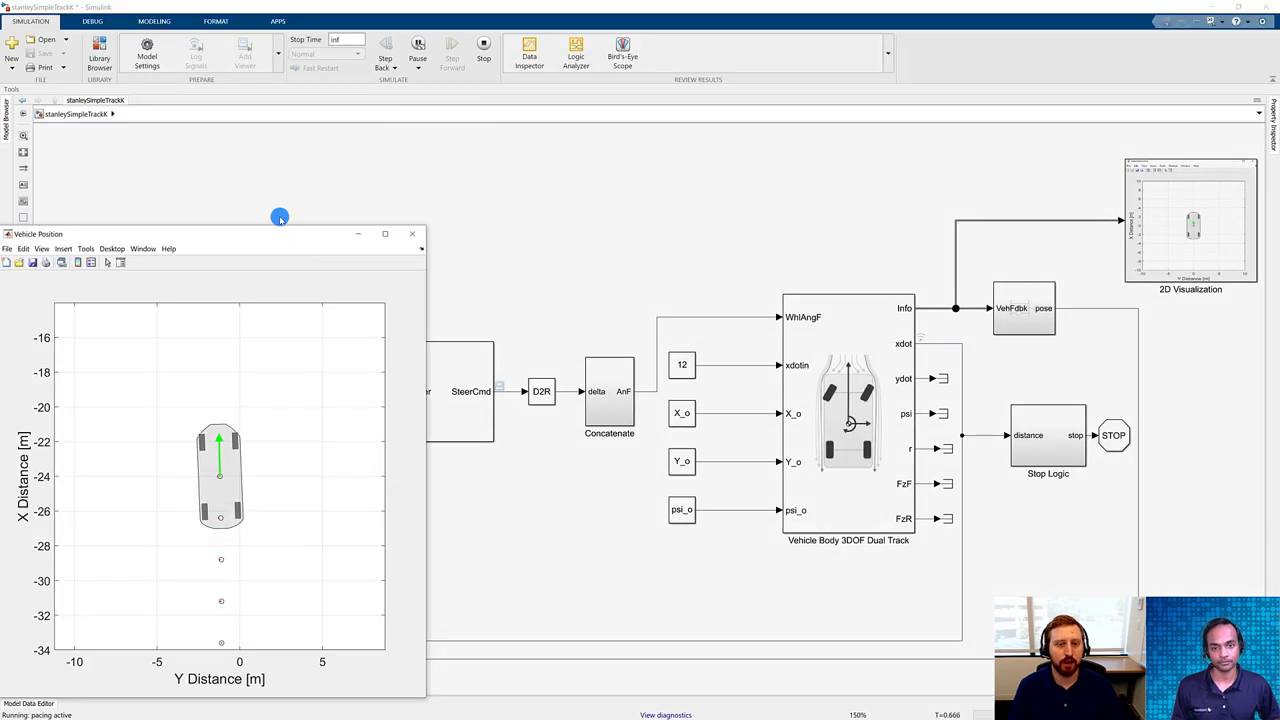
left_click_drag(277, 226, 651, 156)
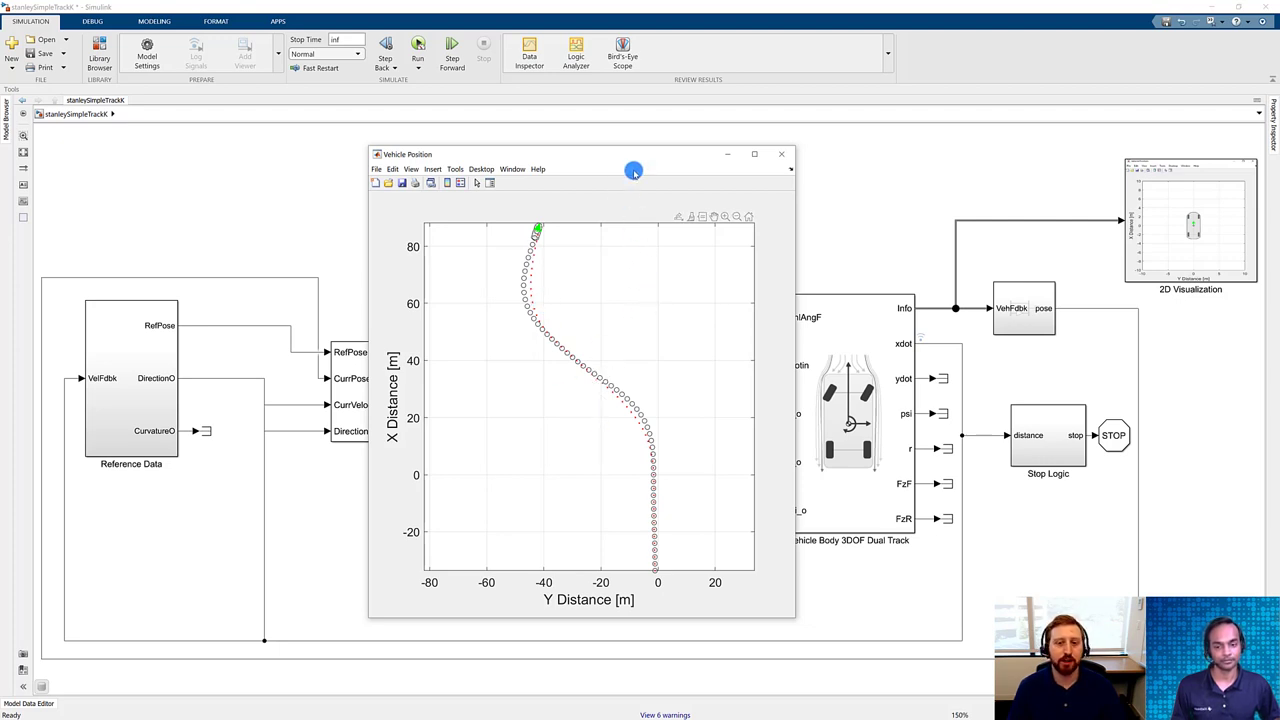
left_click(781, 154)
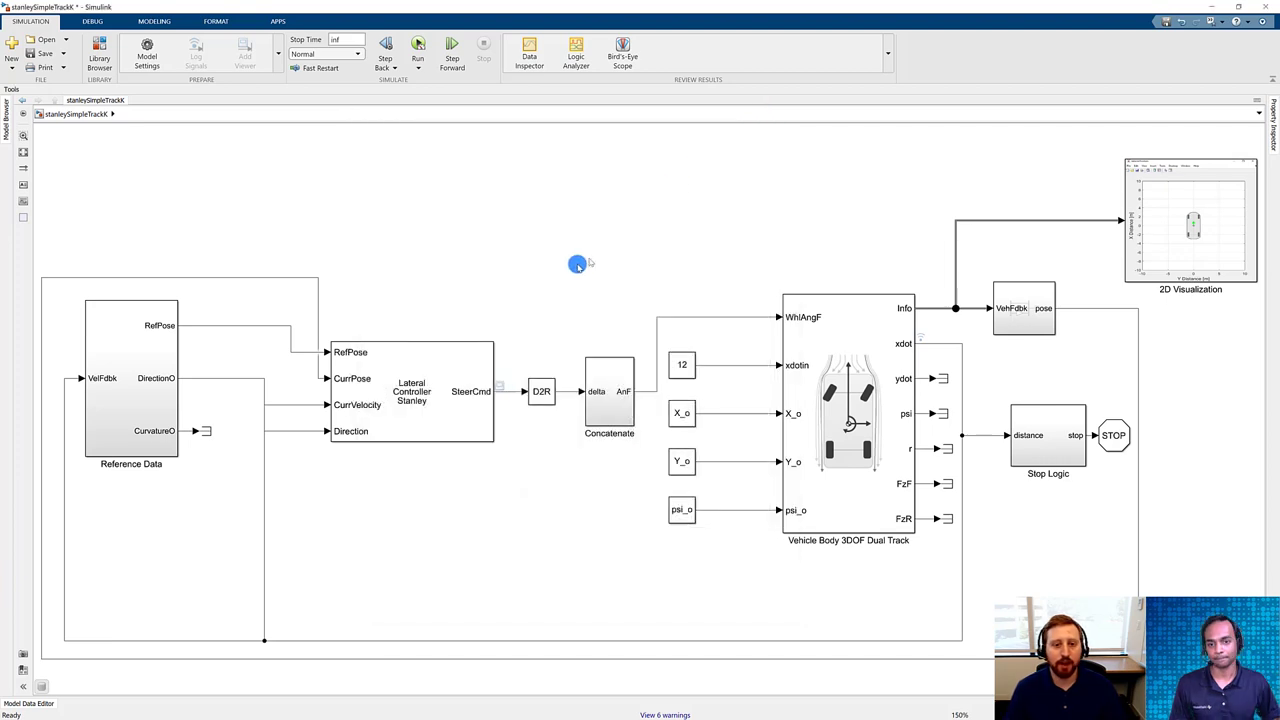
Step: Switch the Lateral Controller Stanley block's vehicle model to Dynamic bicycle model and apply it
double_click(440, 372)
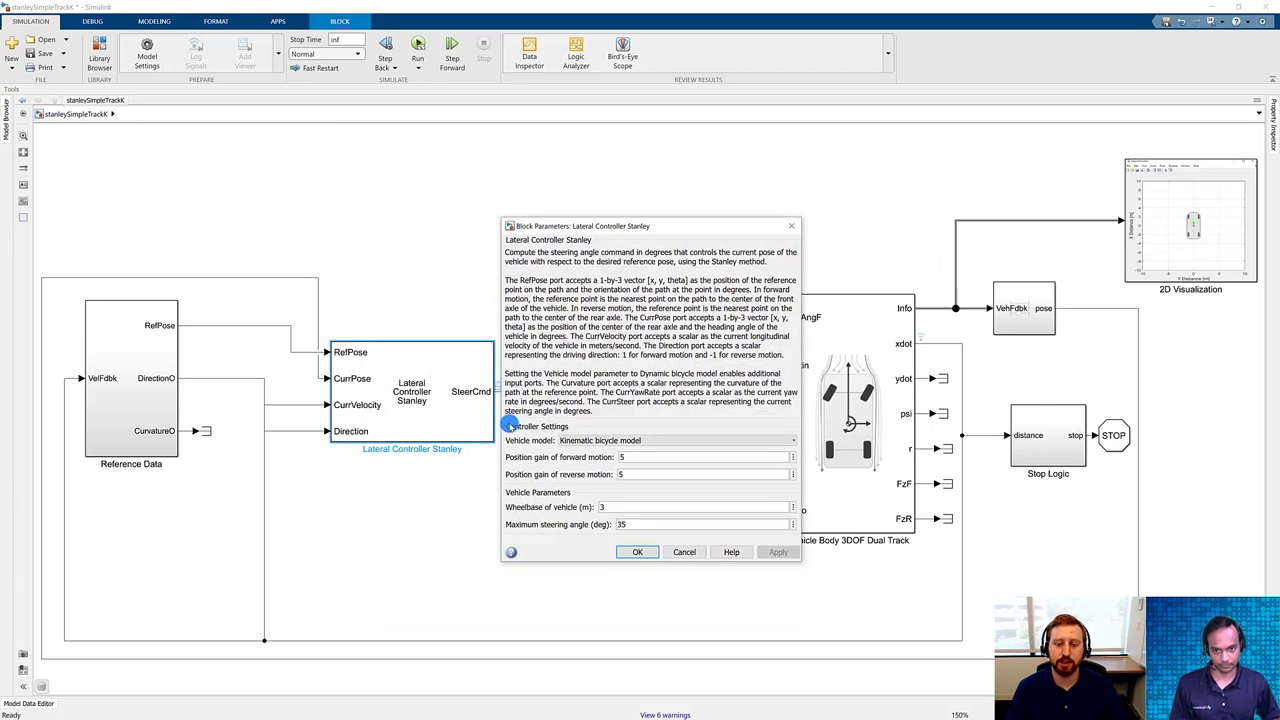
left_click_drag(668, 226, 607, 127)
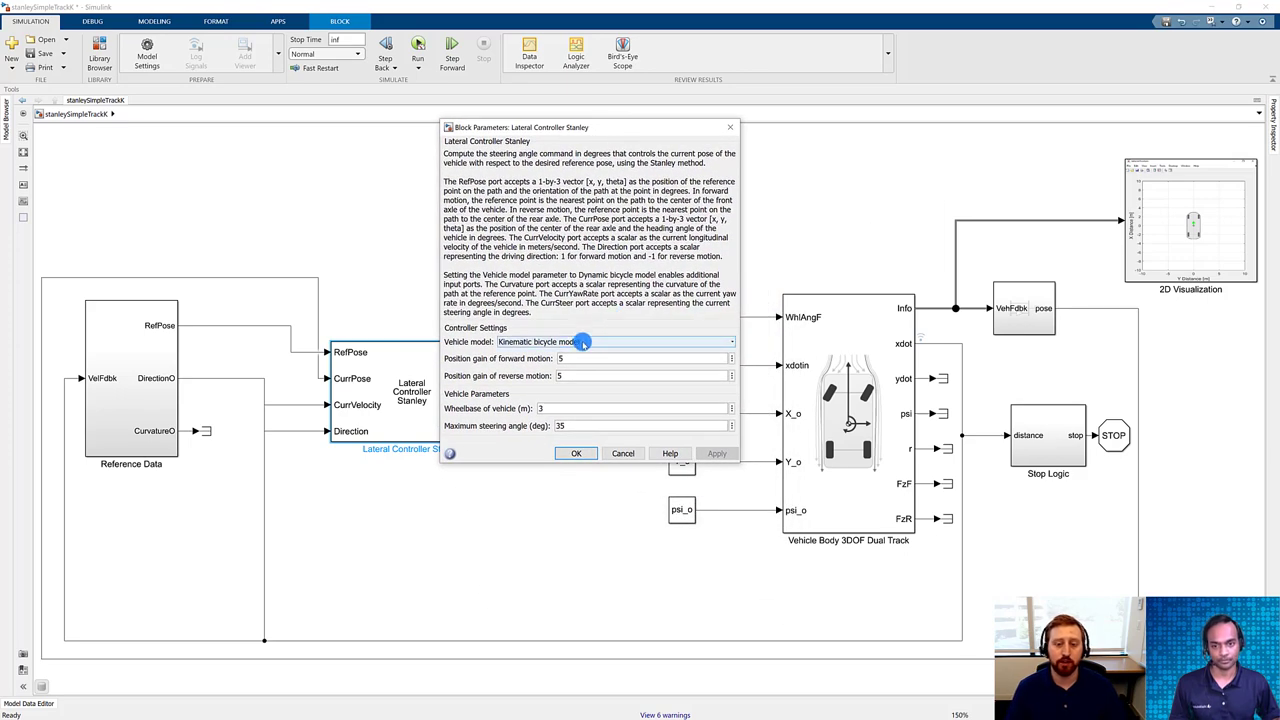
left_click(582, 343)
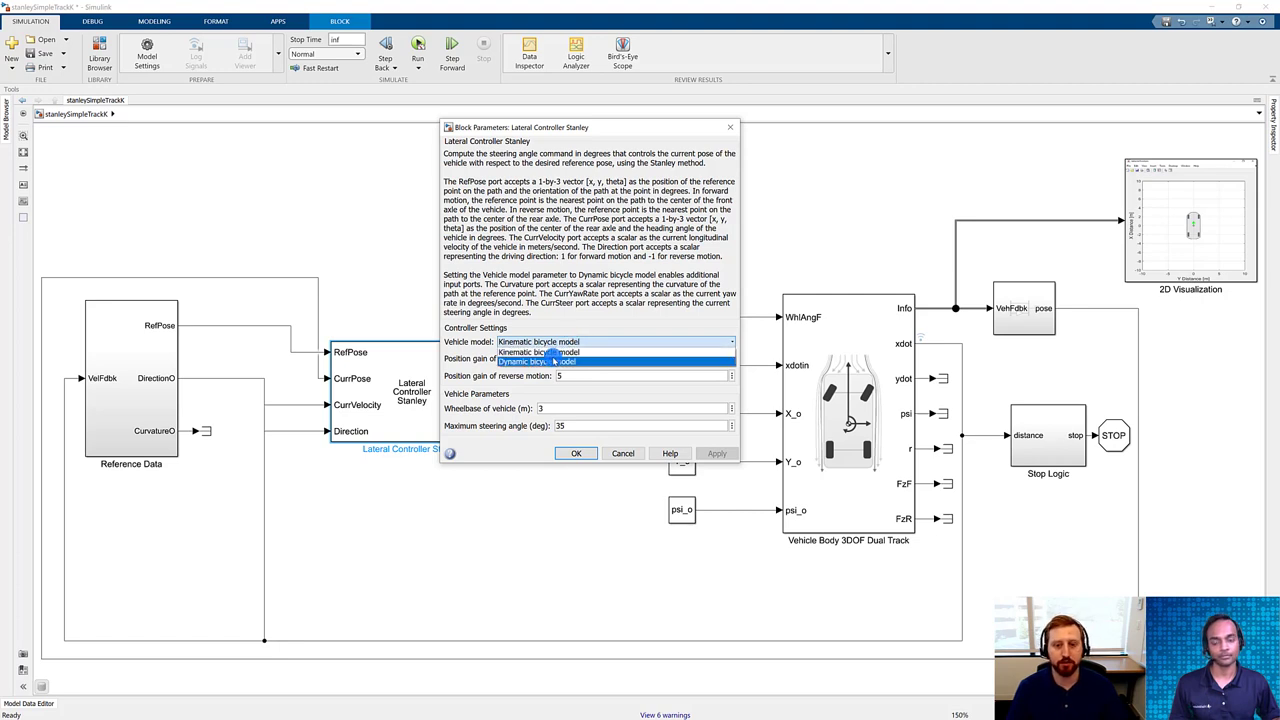
left_click(540, 362)
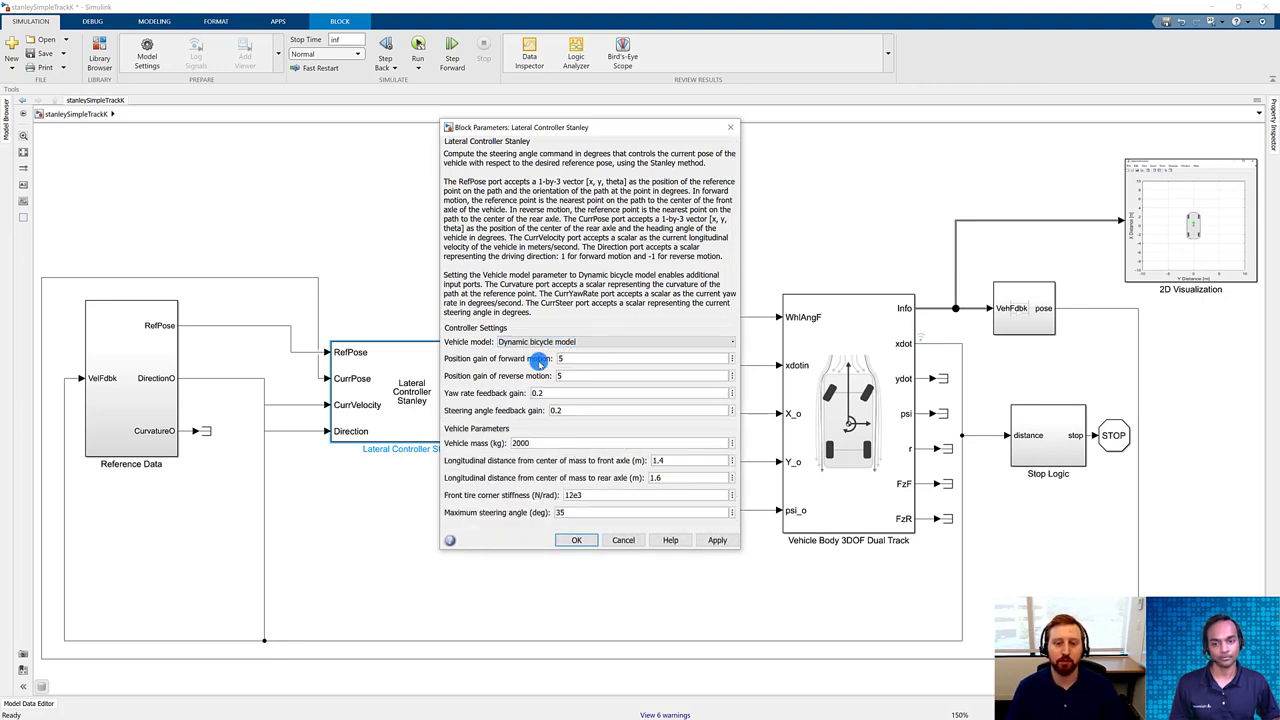
left_click(716, 540)
left_click(573, 540)
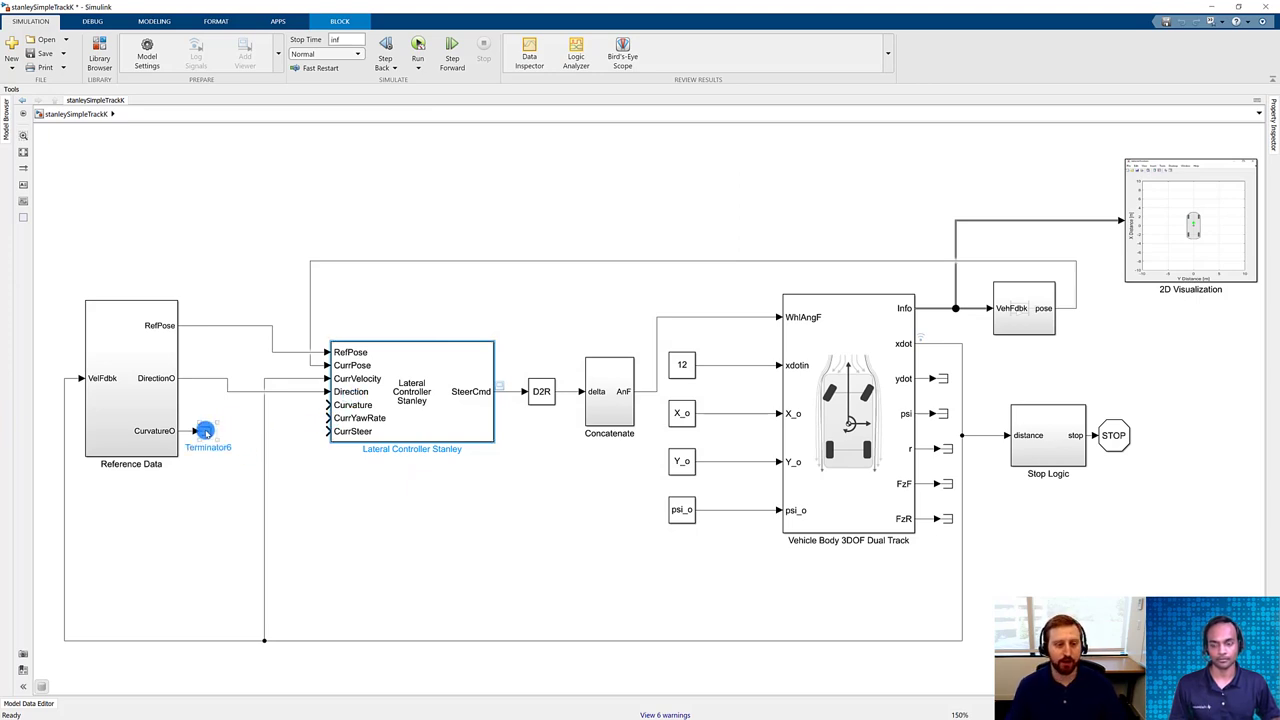
Step: Replace the CurvatureO terminator with a connection to the controller's Curvature input, and branch the vehicle body's r output to CurrYawRate
left_click(204, 431)
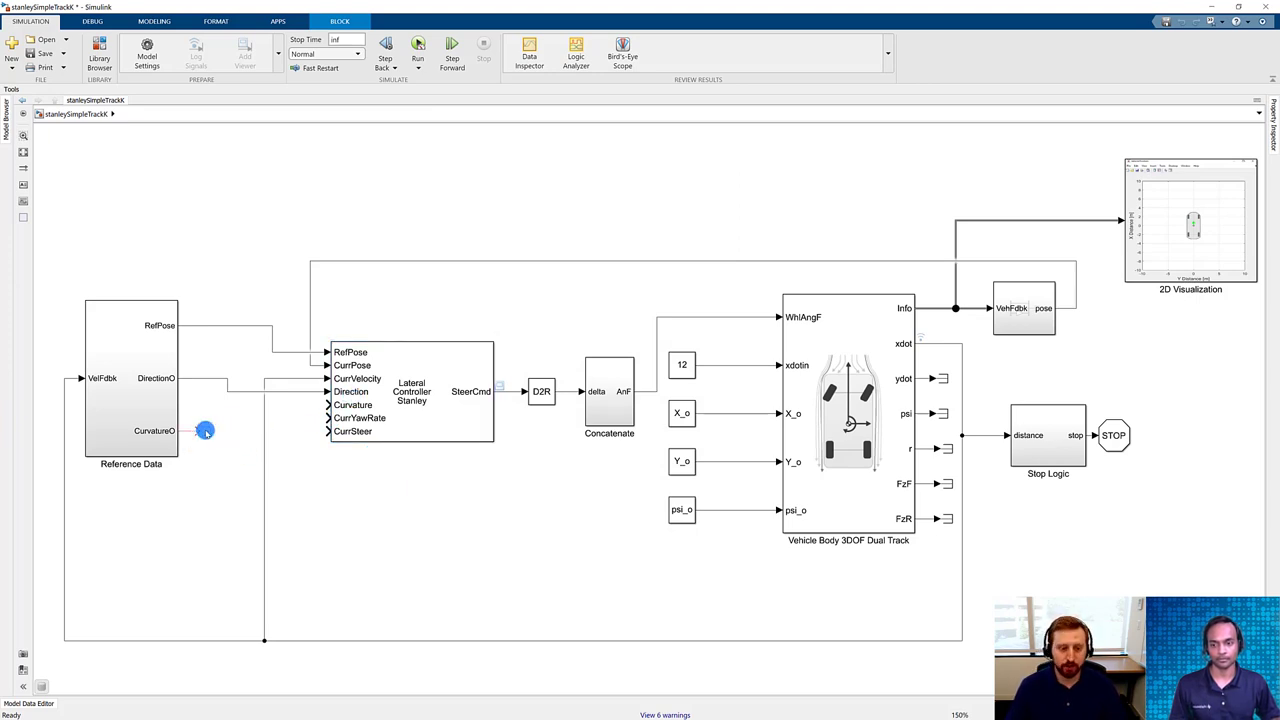
key("Delete")
left_click_drag(200, 431, 329, 406)
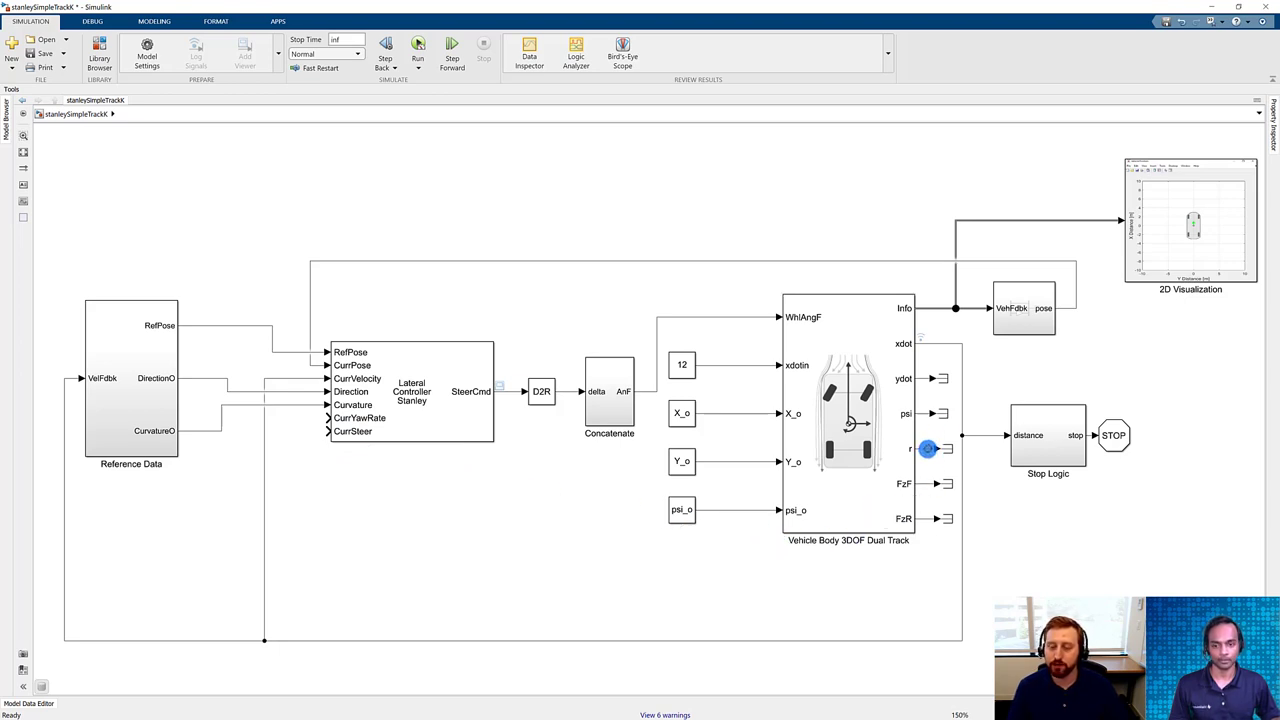
mouse_move(927, 451)
left_mouse_down()
mouse_move(922, 540)
mouse_move(766, 623)
mouse_move(629, 611)
mouse_move(312, 504)
mouse_move(309, 426)
mouse_move(323, 417)
left_mouse_up()
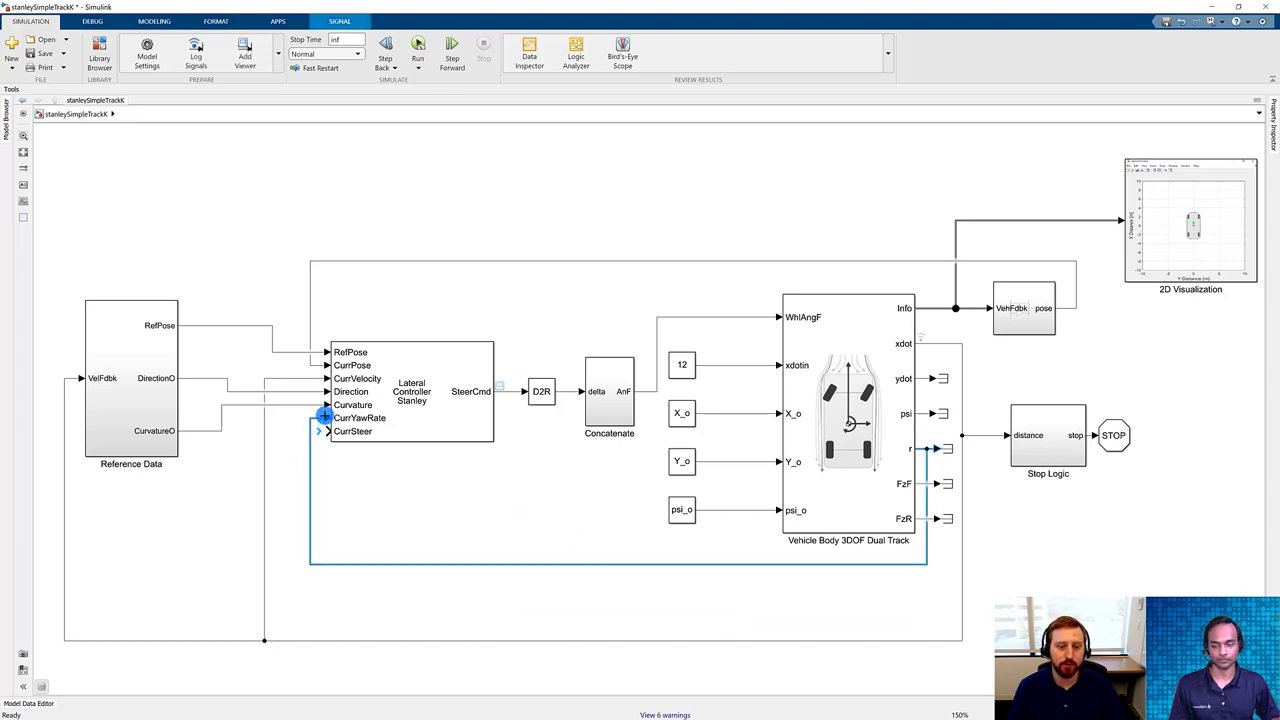
Step: Add a Unit Delay block below the Stanley controller and feed SteerCmd back through it to the CurrSteer input
left_click(418, 476)
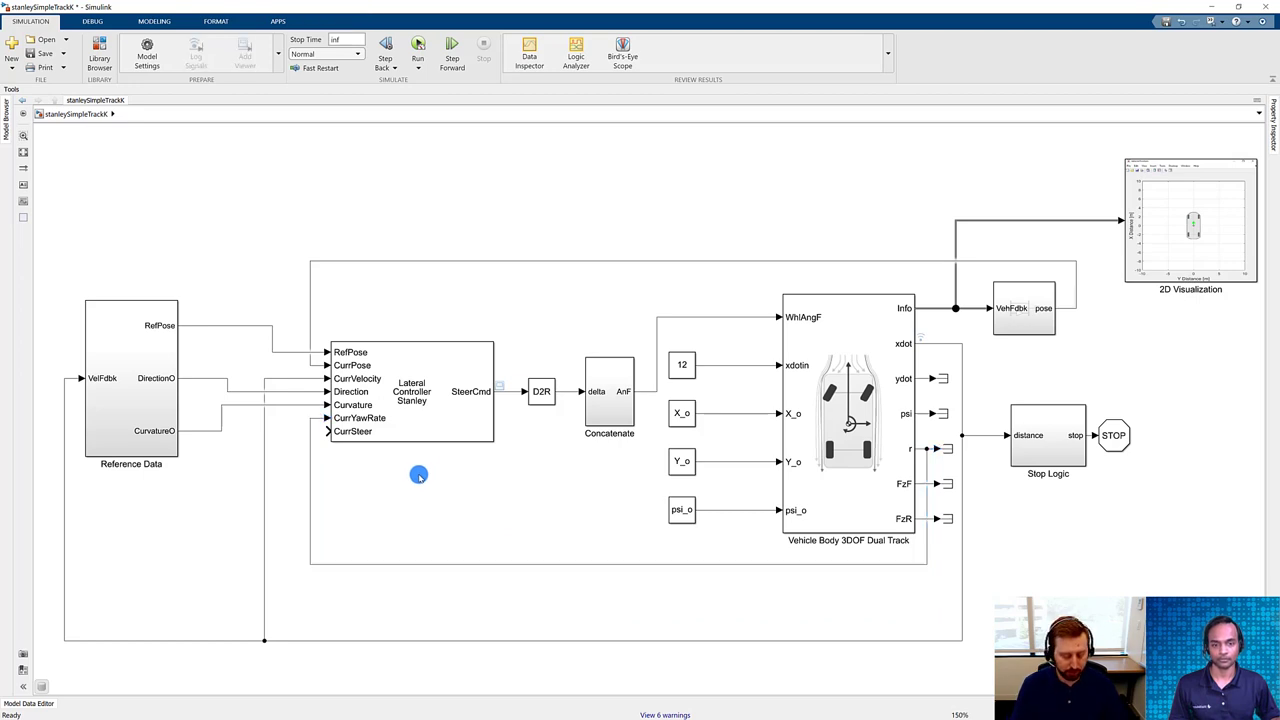
double_click(418, 476)
key("Return")
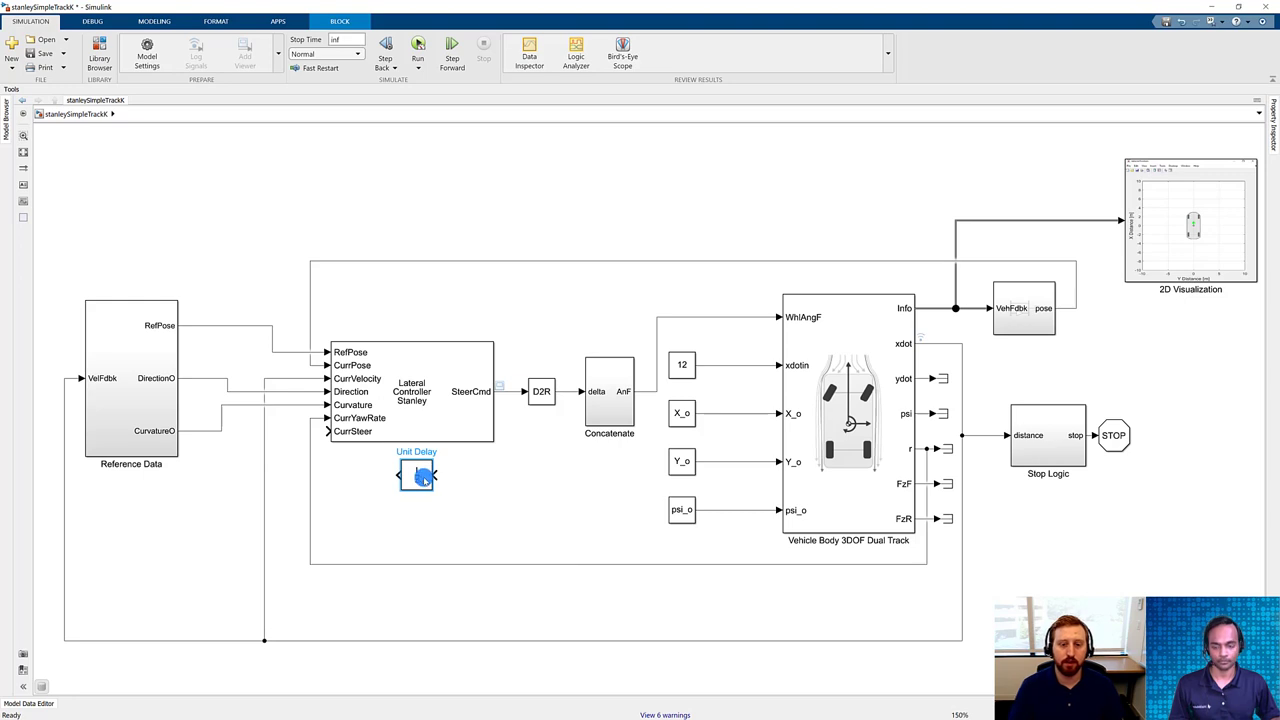
mouse_move(436, 475)
left_mouse_down()
mouse_move(508, 420)
mouse_move(507, 391)
left_mouse_up()
left_click_drag(394, 474, 327, 431)
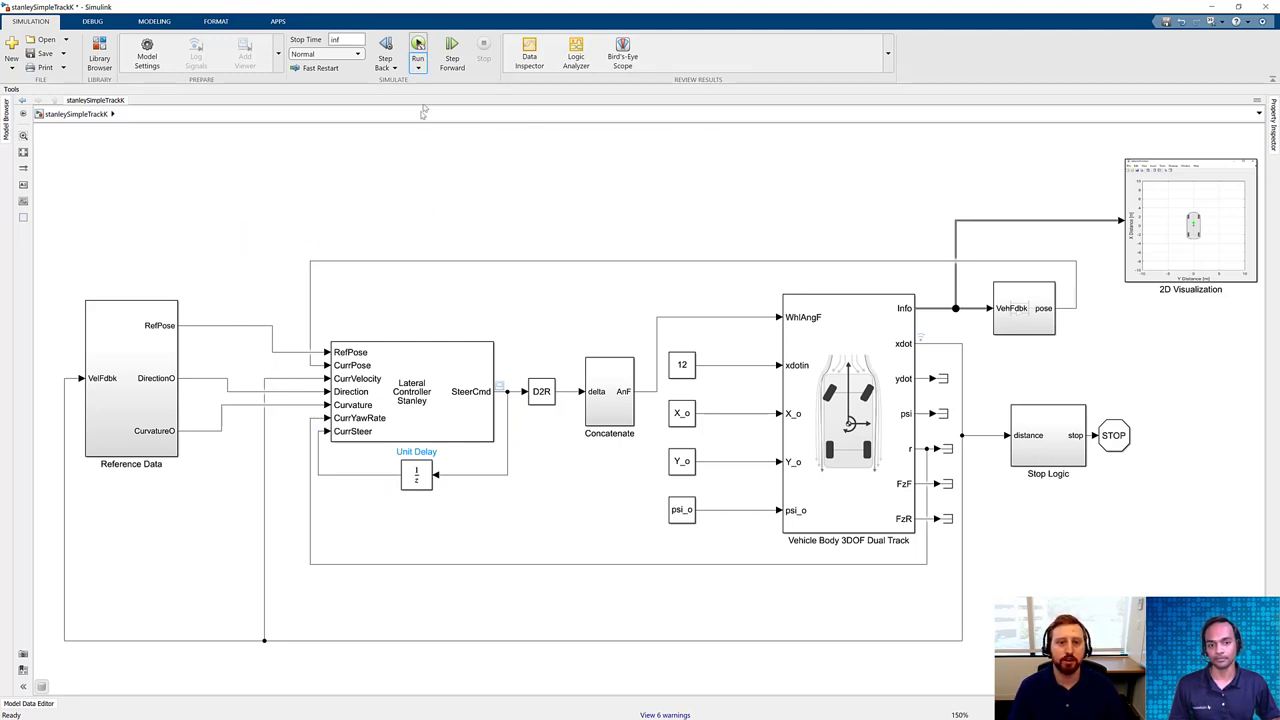
Step: Check the simulation pacing options of the model
left_click(418, 68)
left_click(439, 123)
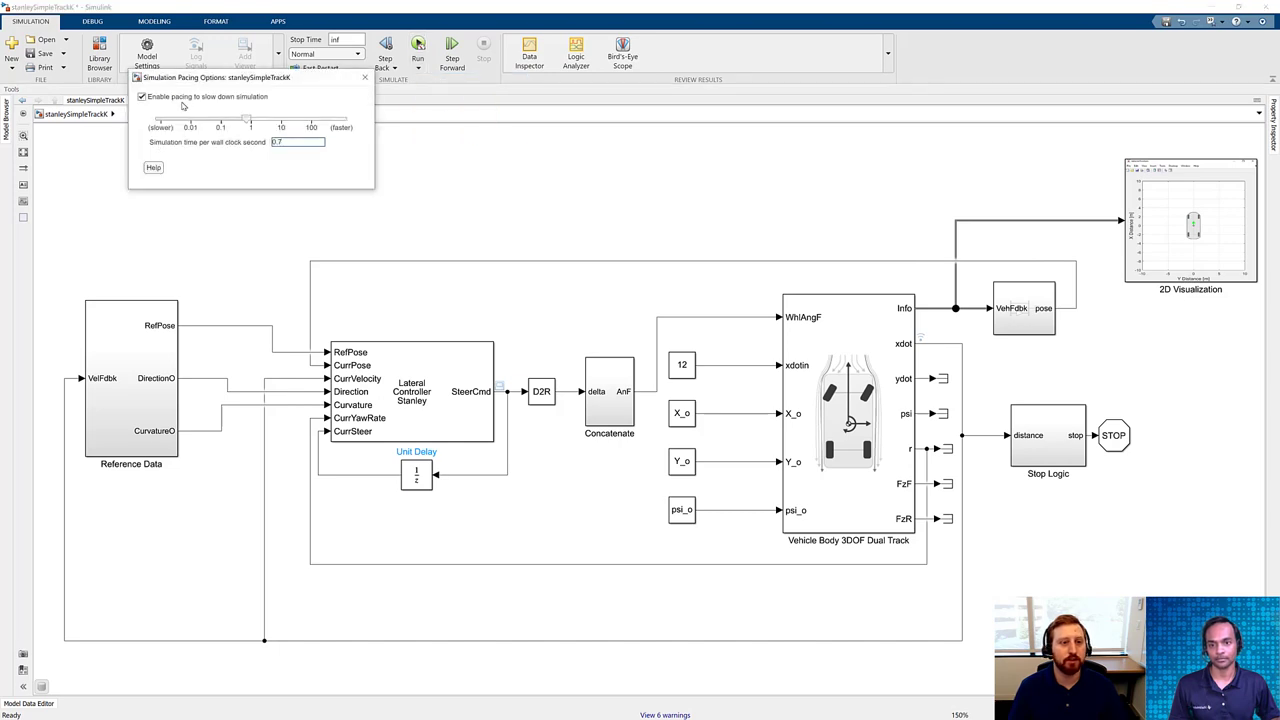
left_click(367, 78)
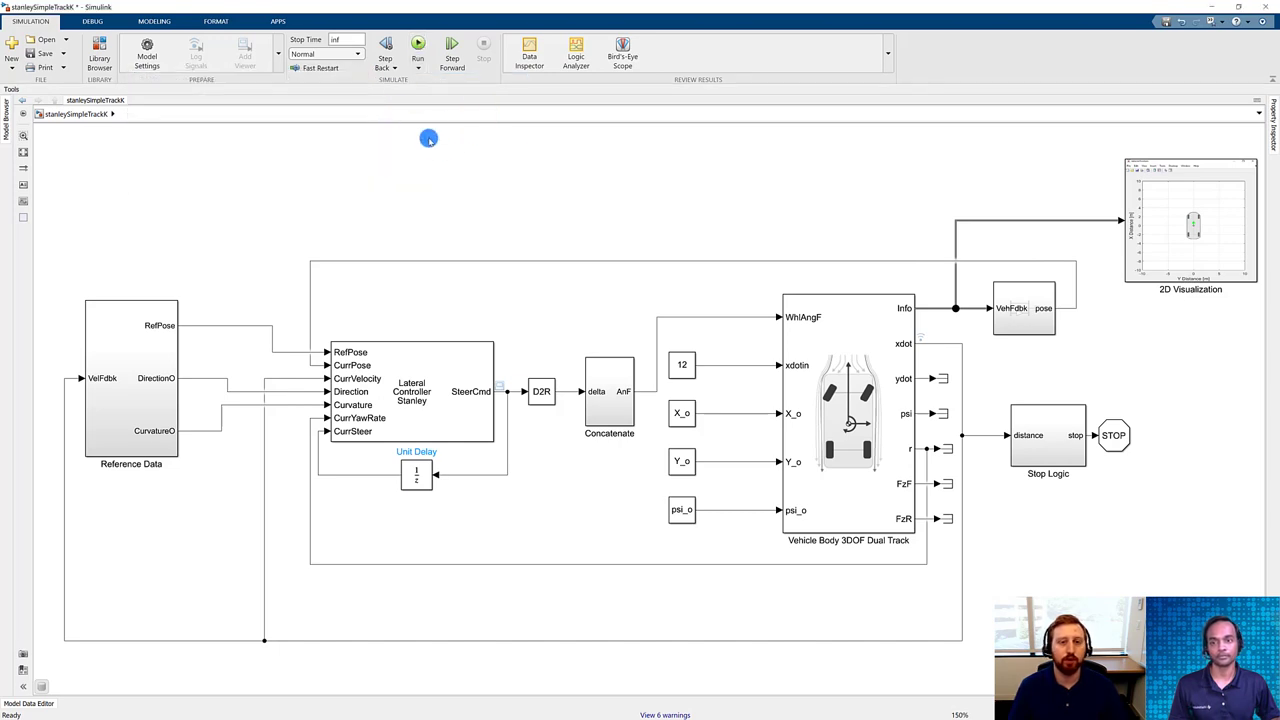
Step: Simulate the model with the dynamic bicycle controller, examine the driven path against the reference, and close the Vehicle Position plot
left_click(418, 44)
left_click_drag(316, 236, 601, 143)
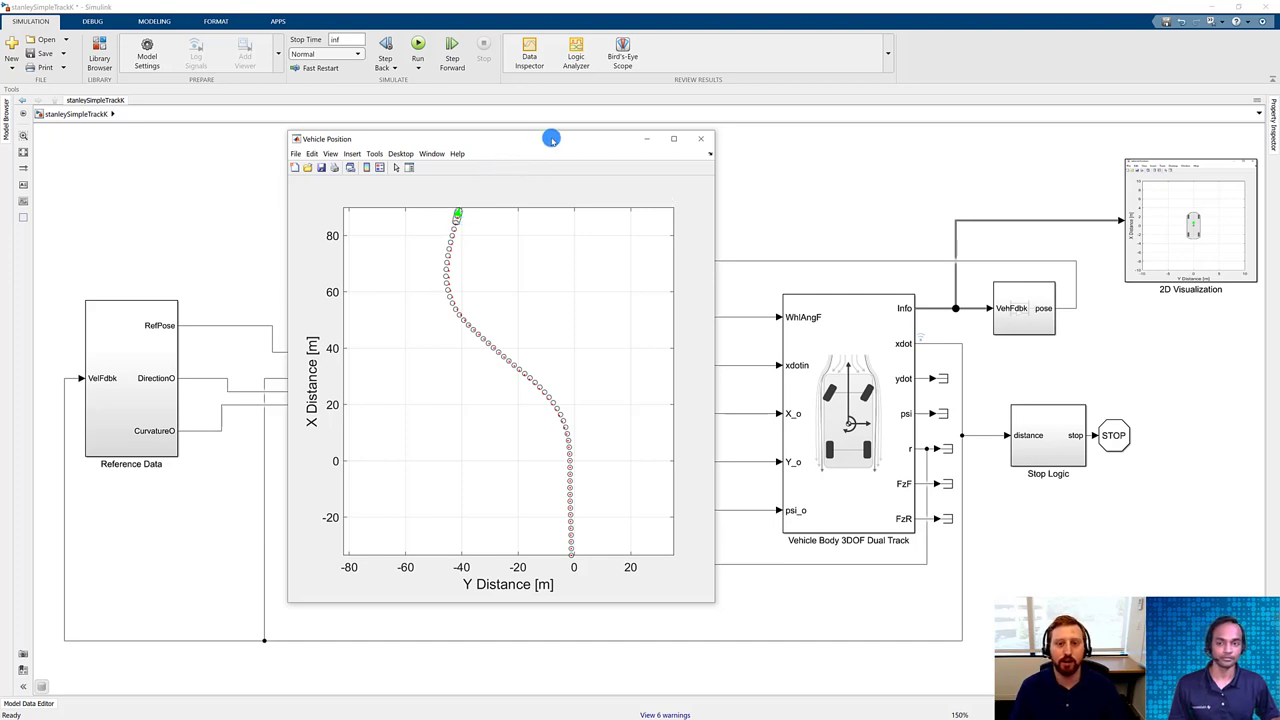
left_click_drag(551, 139, 546, 140)
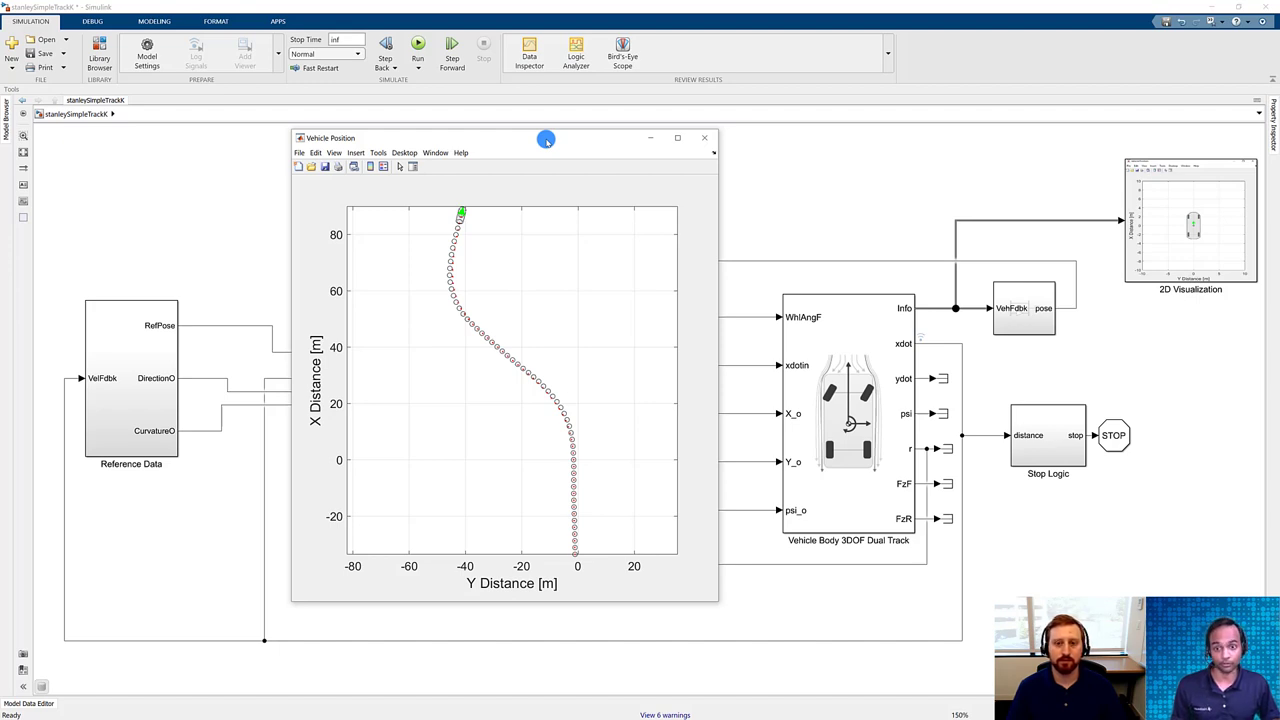
left_click(704, 137)
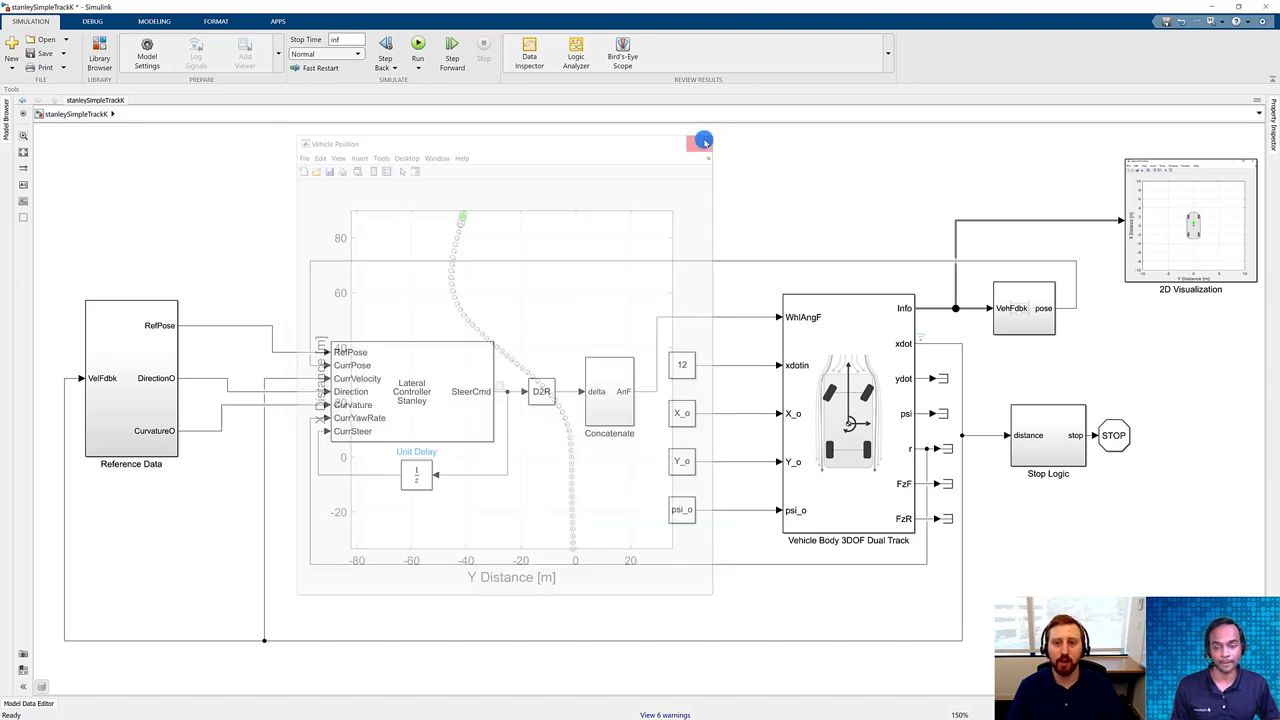
Step: Review the Vehicle Body 3DOF Dual Track block's options and its longitudinal parameters, including mass and axle distances
double_click(850, 360)
left_click(1060, 244)
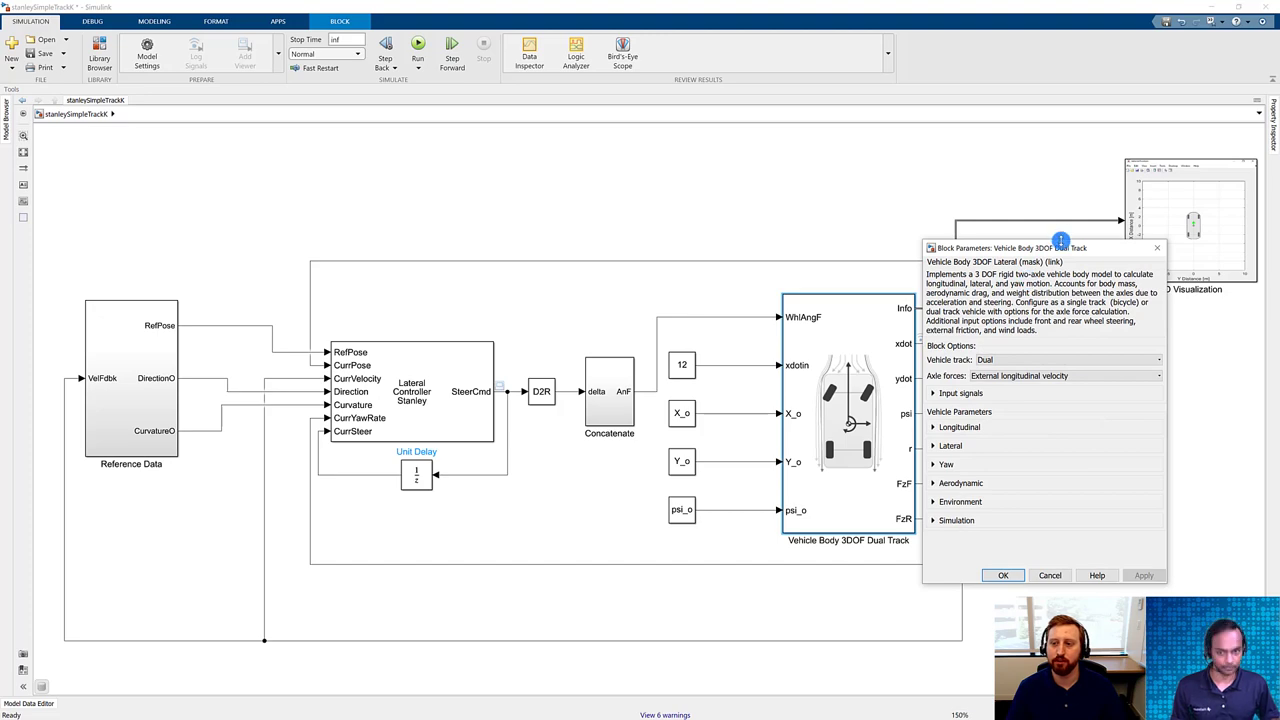
left_click_drag(1060, 244, 588, 130)
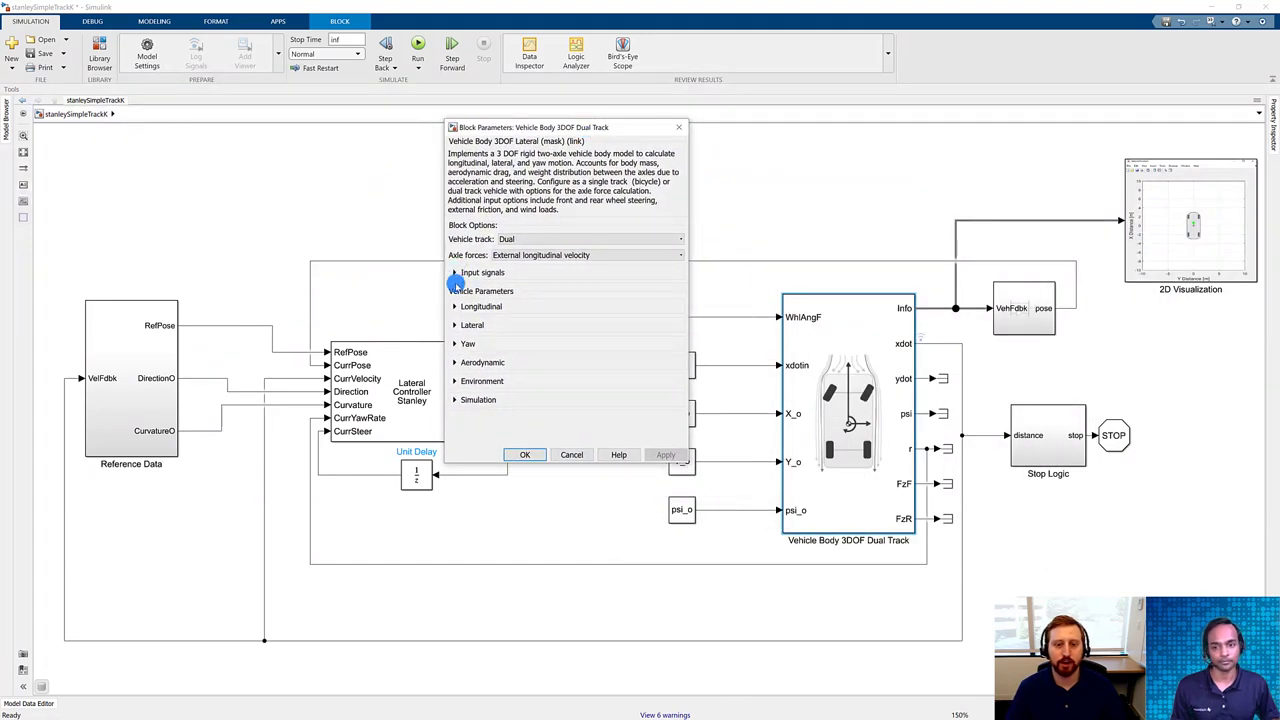
left_click(453, 308)
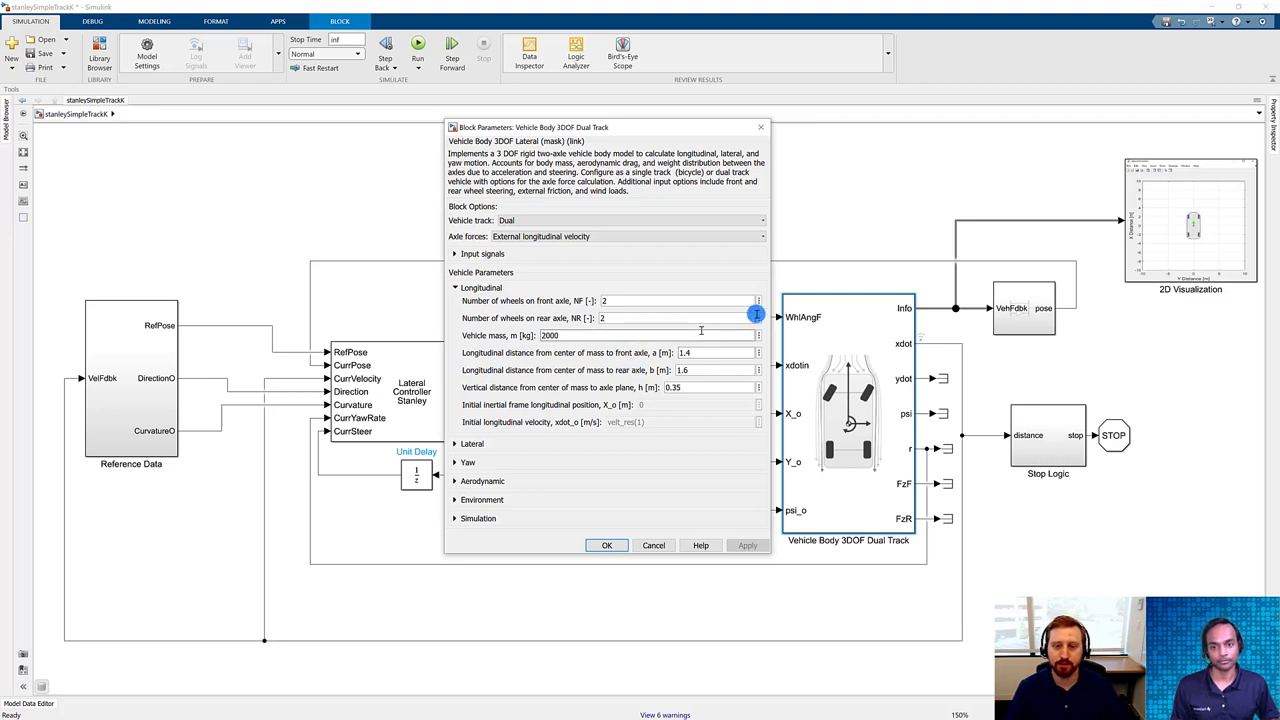
left_click(760, 127)
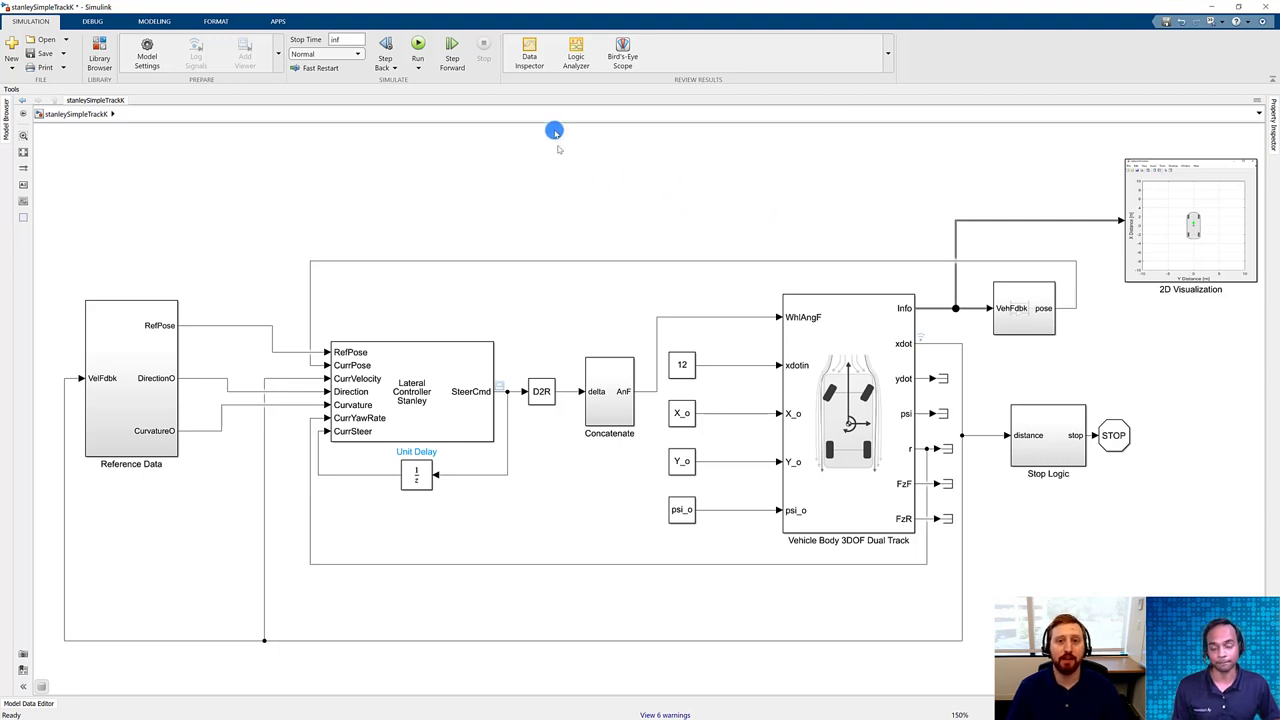
Step: Load the trajectoryComparison.mldatx session in the Simulation Data Inspector and replay the compared trajectories and steering signals
left_click(528, 52)
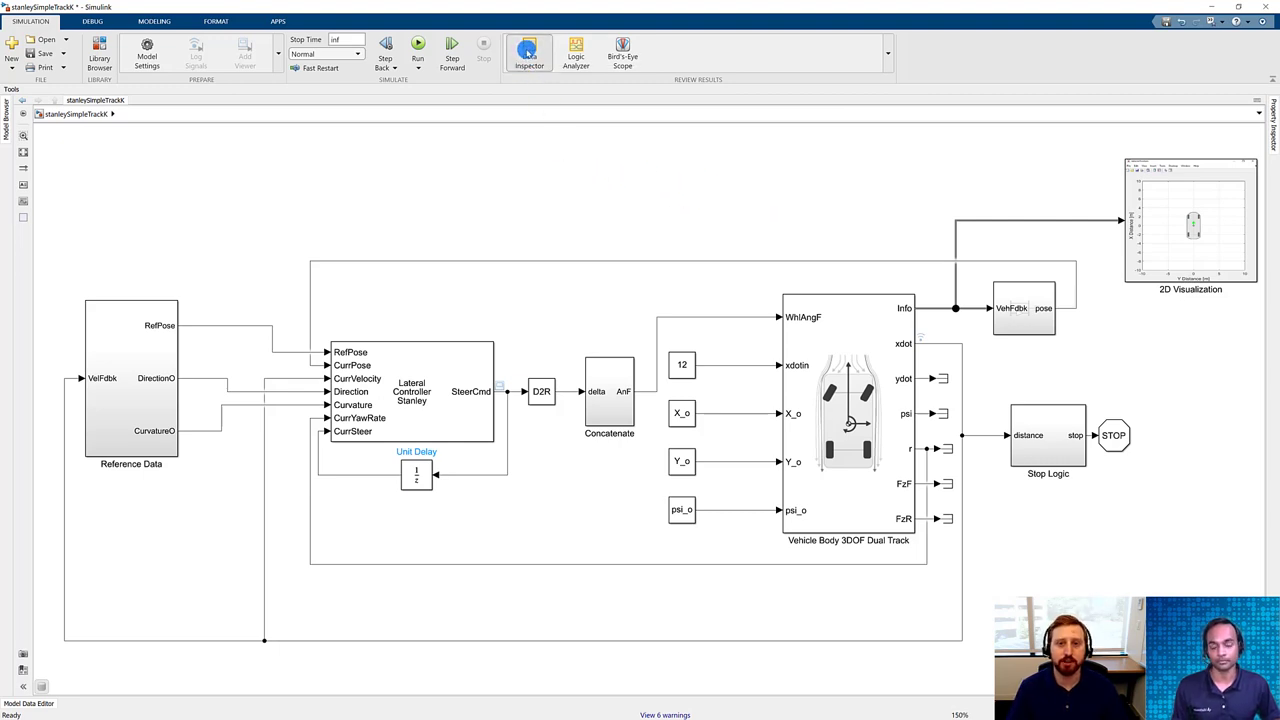
left_click(158, 143)
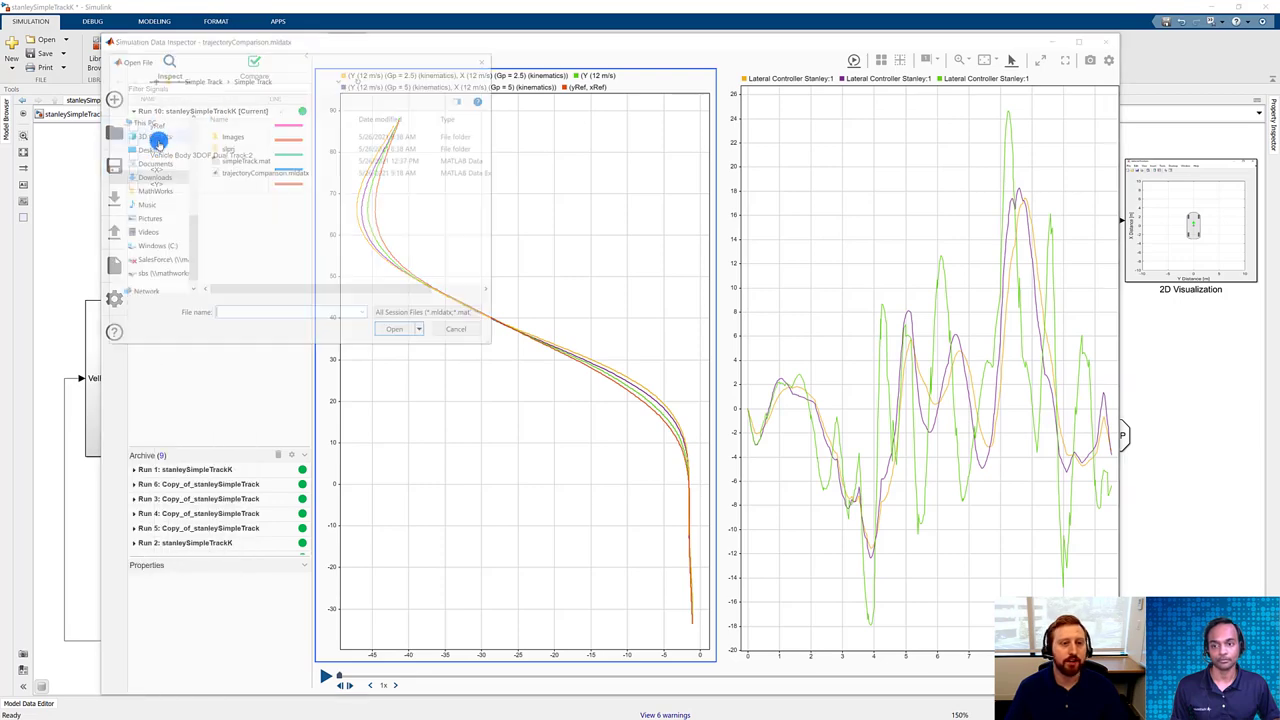
left_click(270, 173)
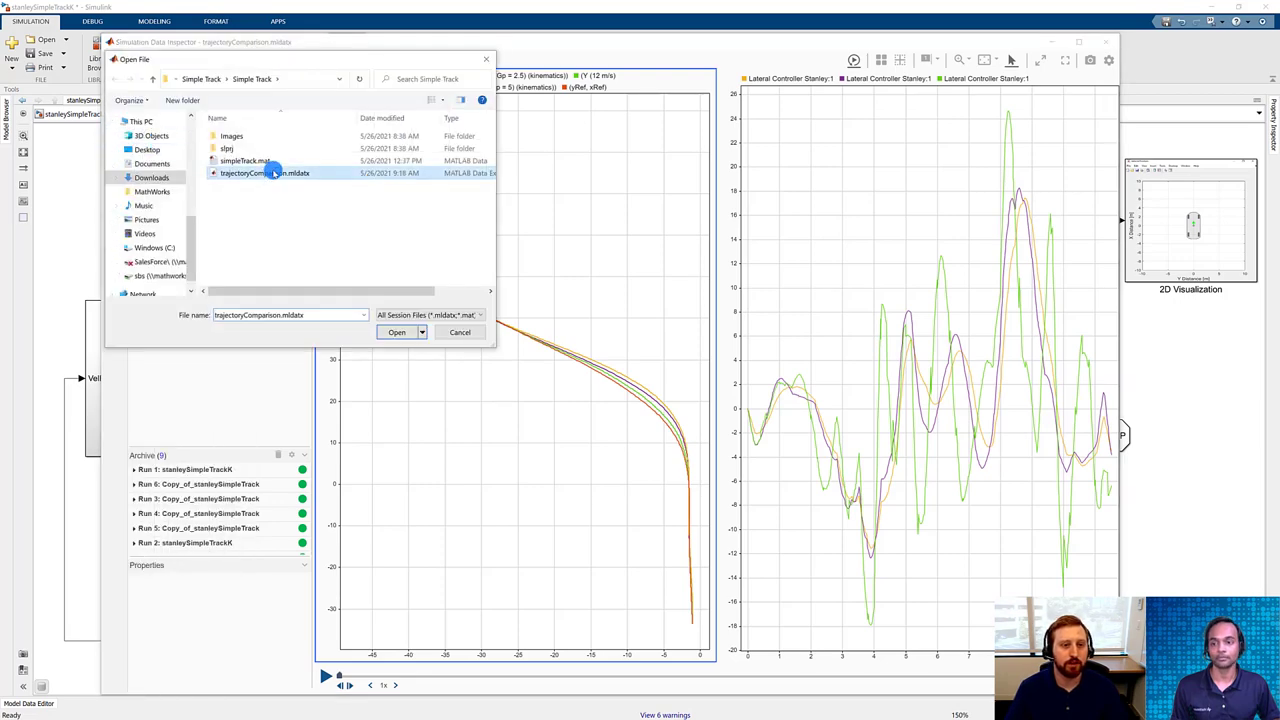
left_click(400, 332)
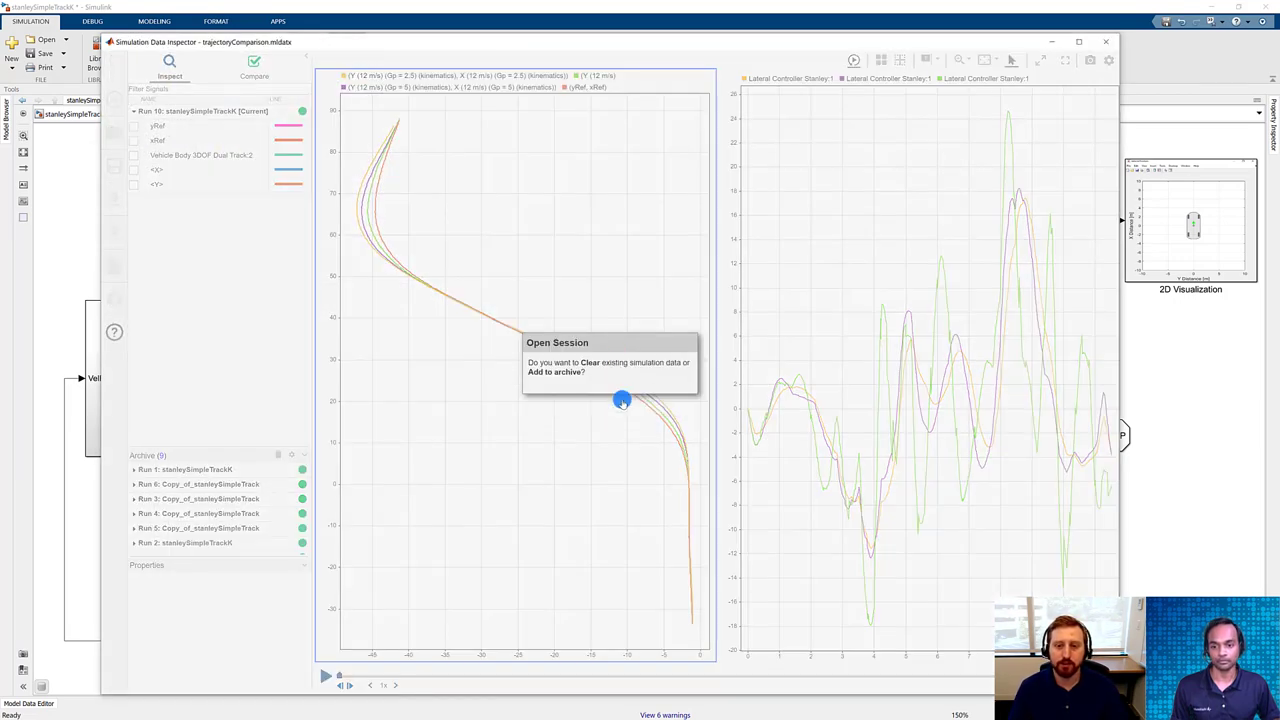
left_click(622, 396)
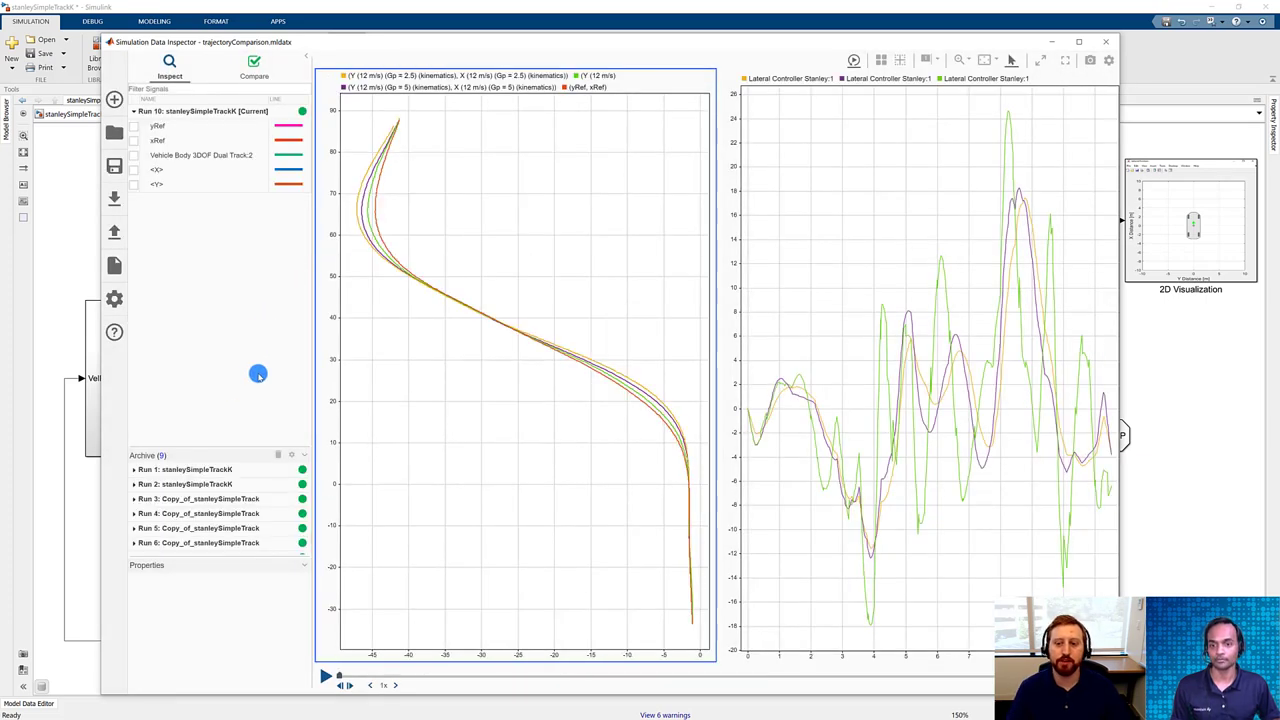
left_click(323, 680)
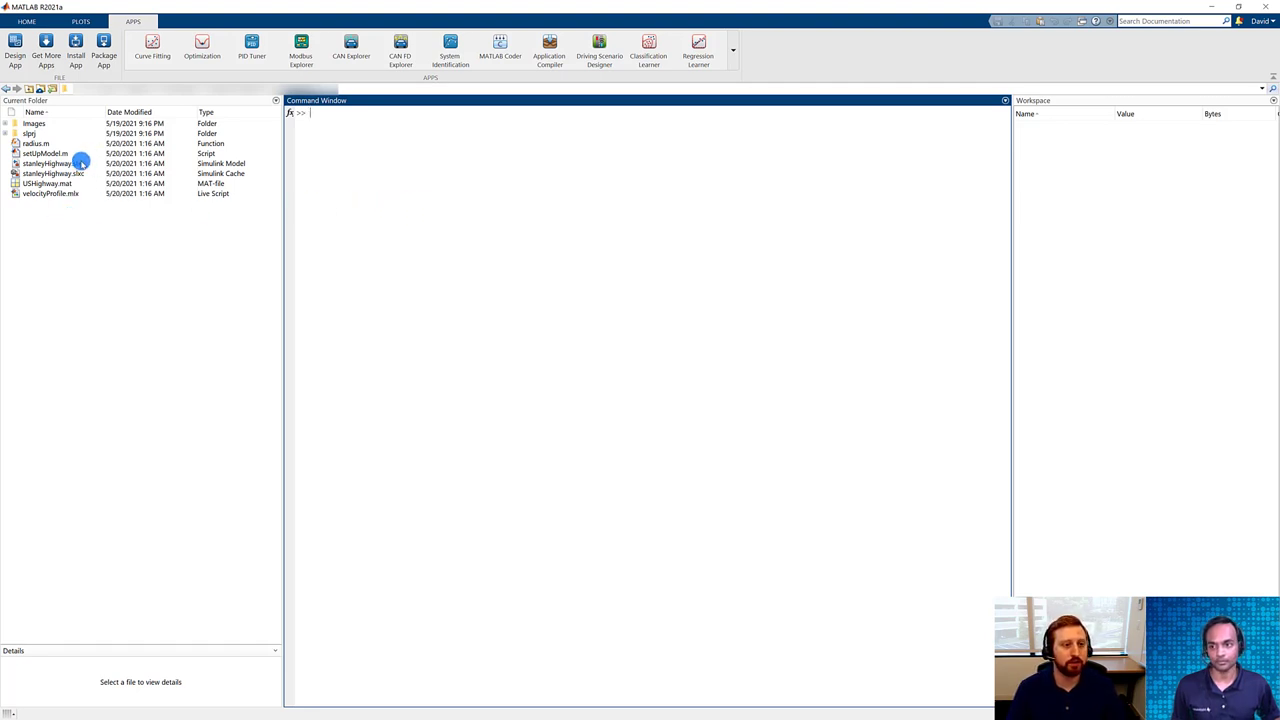
Step: Open the stanleyHighway model from the current folder and go into its Powertrain & Driveline subsystem
double_click(80, 162)
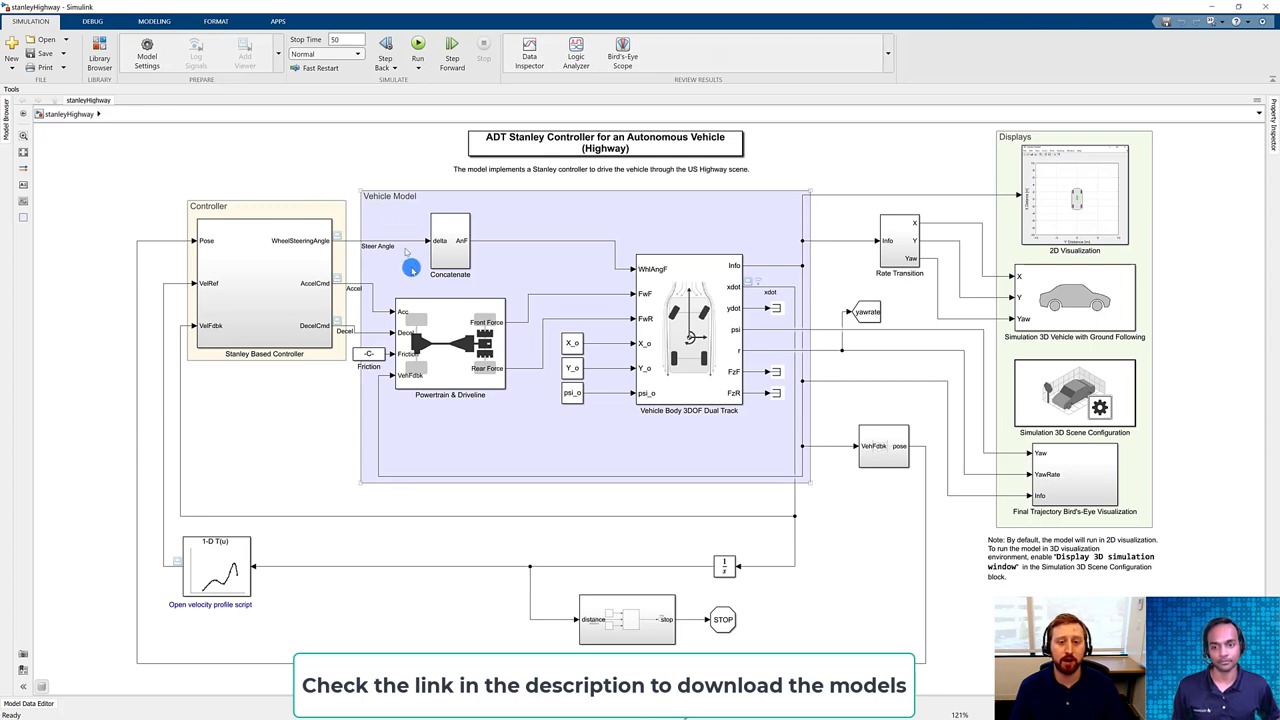
left_click(453, 346)
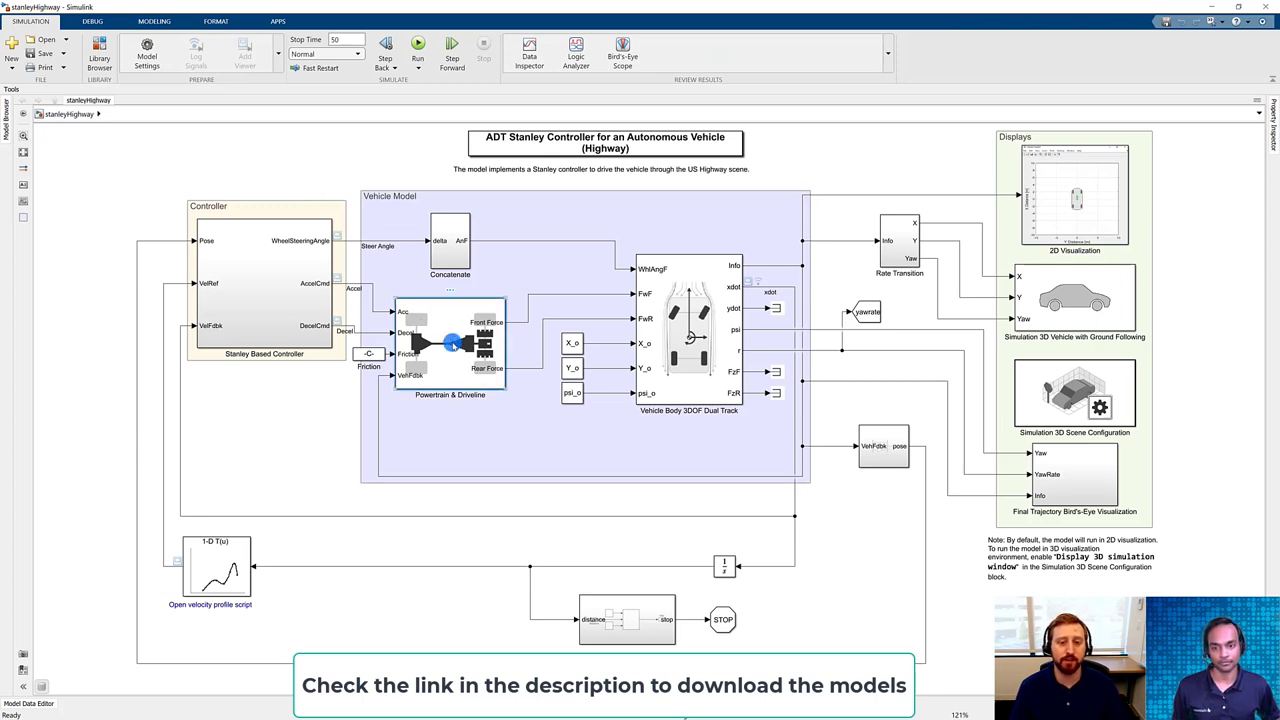
double_click(453, 346)
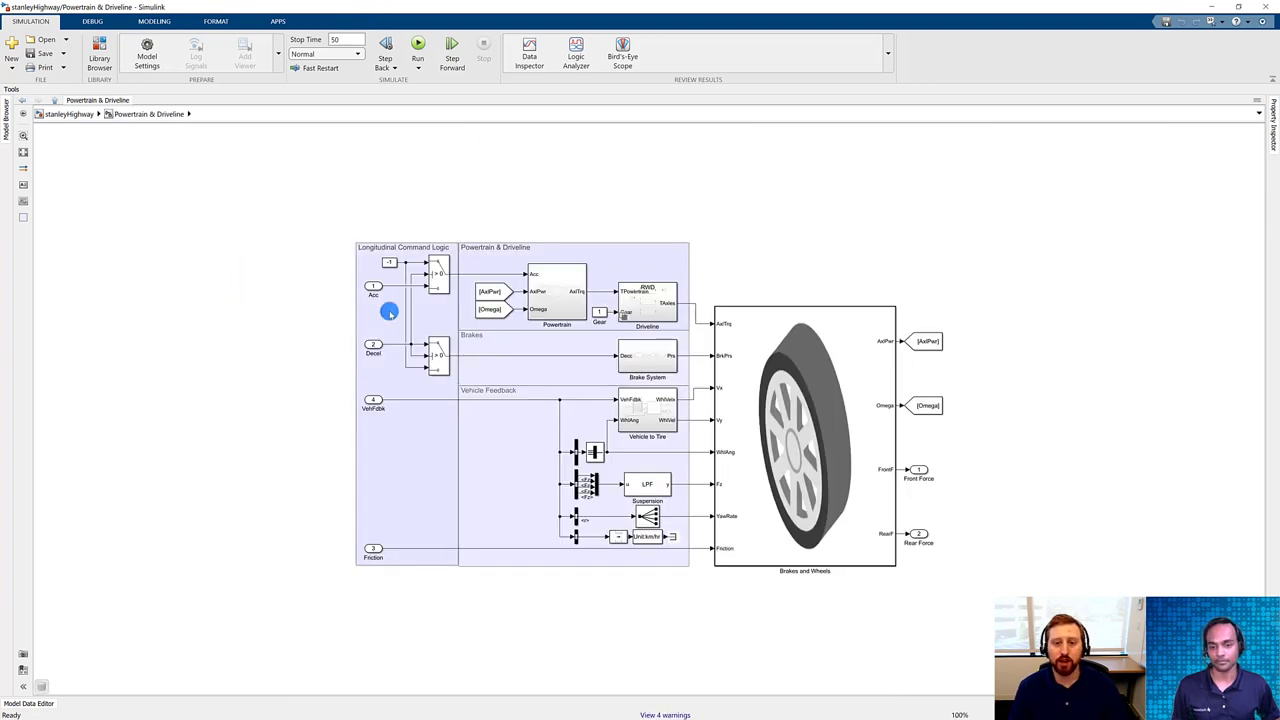
Step: Examine the Powertrain, Driveline, Brake System, and Brakes and Wheels blocks, and return to the top level of the model
left_click(555, 309)
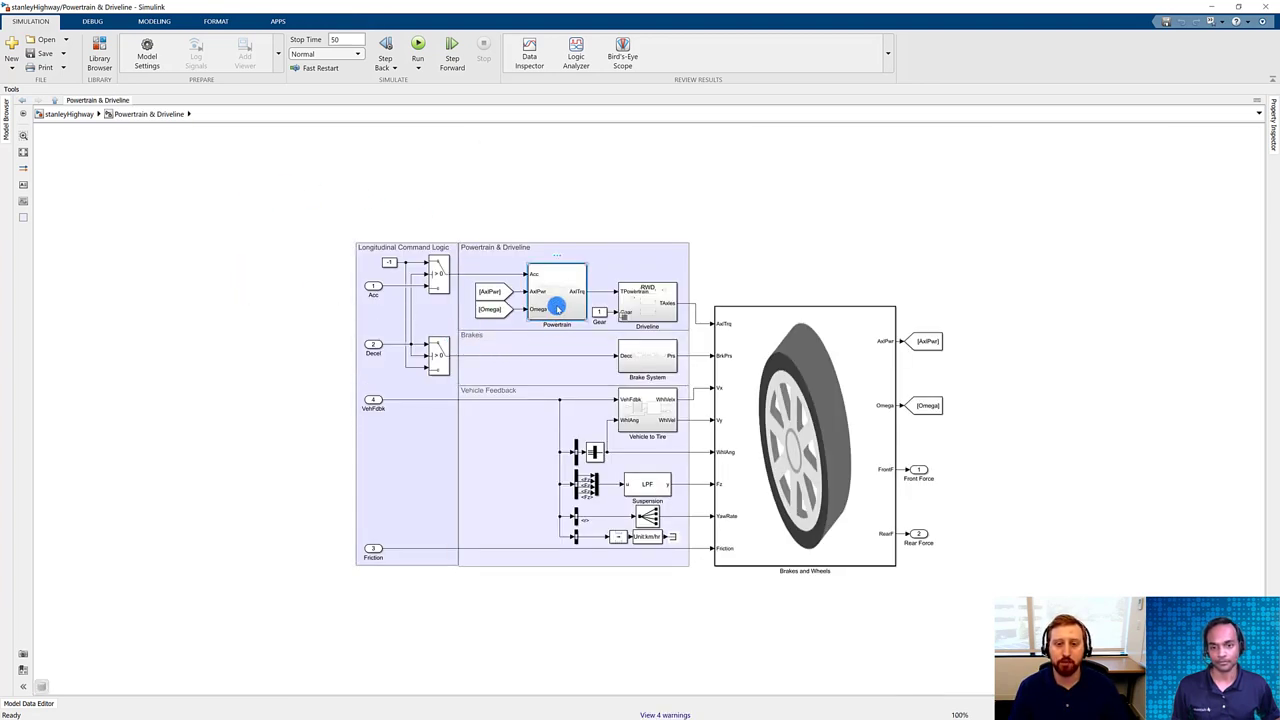
left_click(652, 296)
left_click(659, 354)
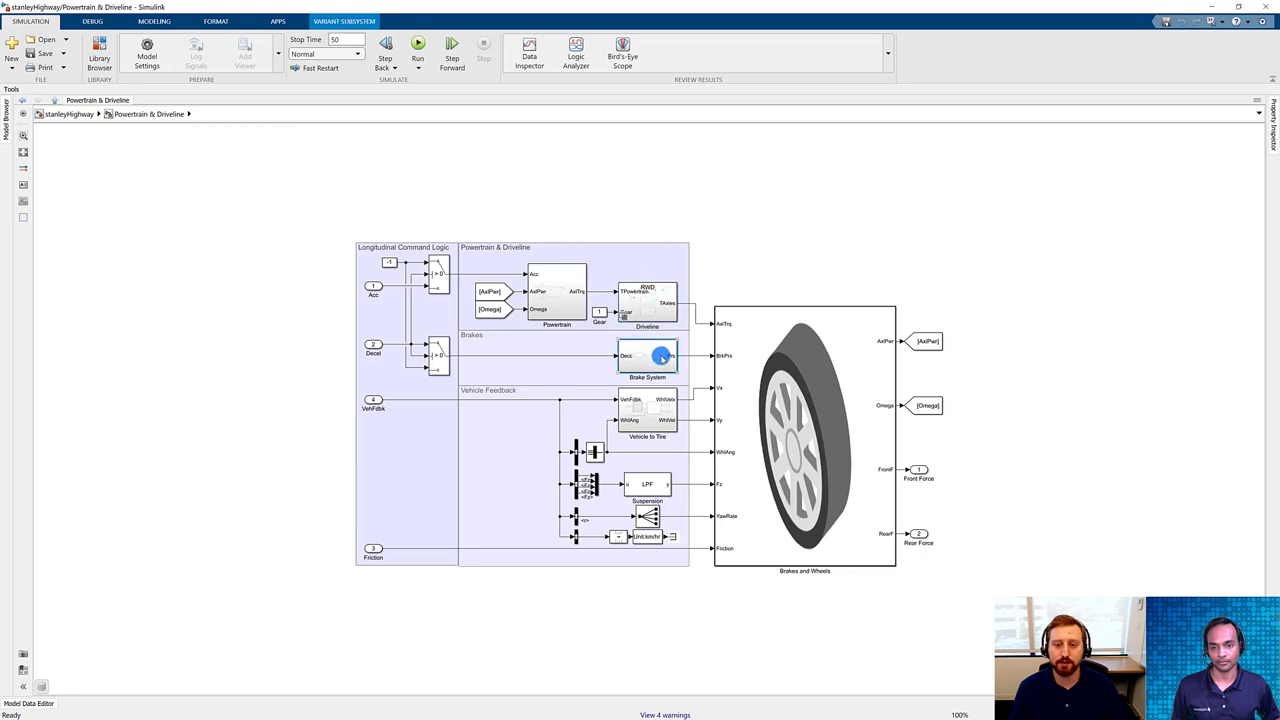
left_click(810, 472)
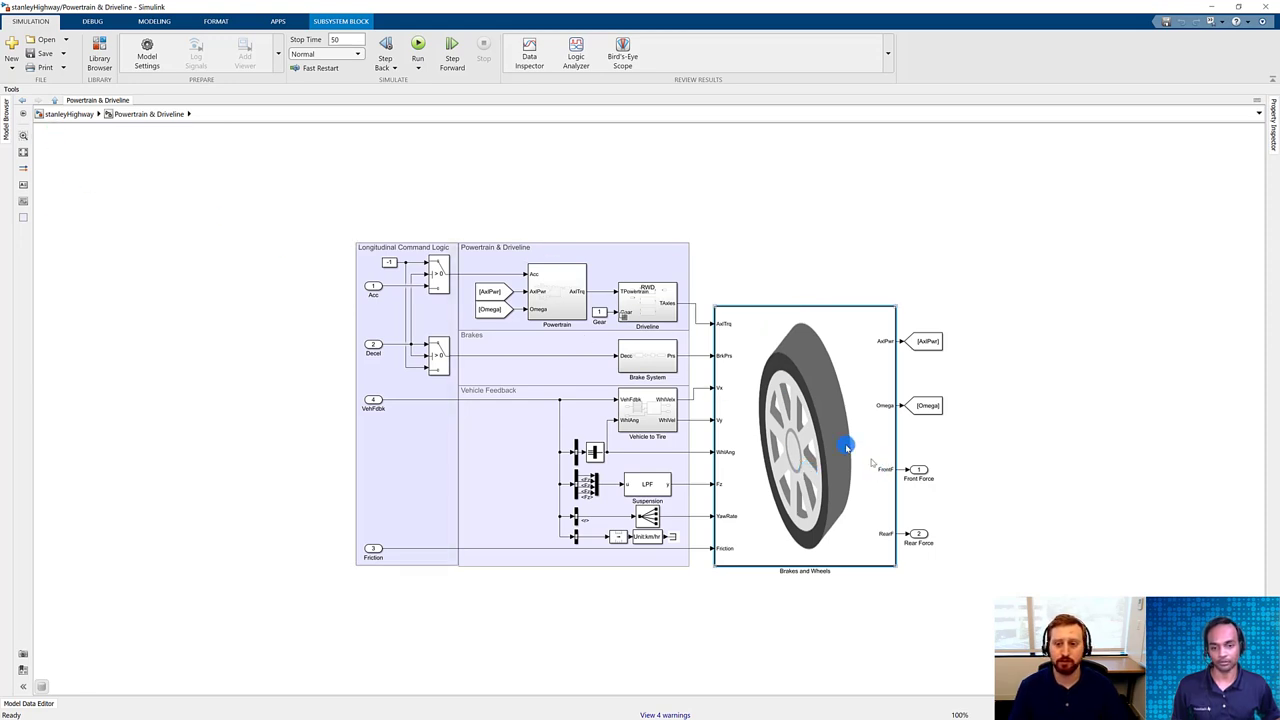
double_click(768, 398)
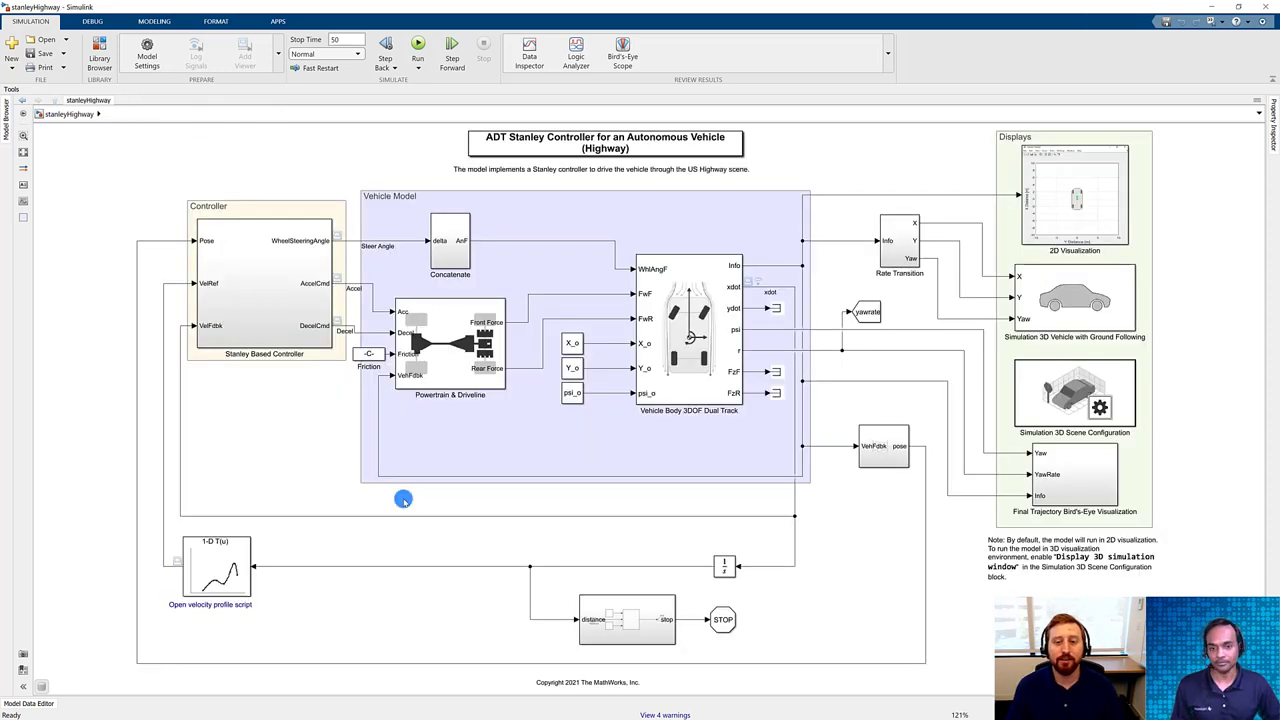
Step: Trace the FwF and FwR force inputs of the vehicle body and the xdot signal through the integrator to the velocity lookup table
left_click(440, 483)
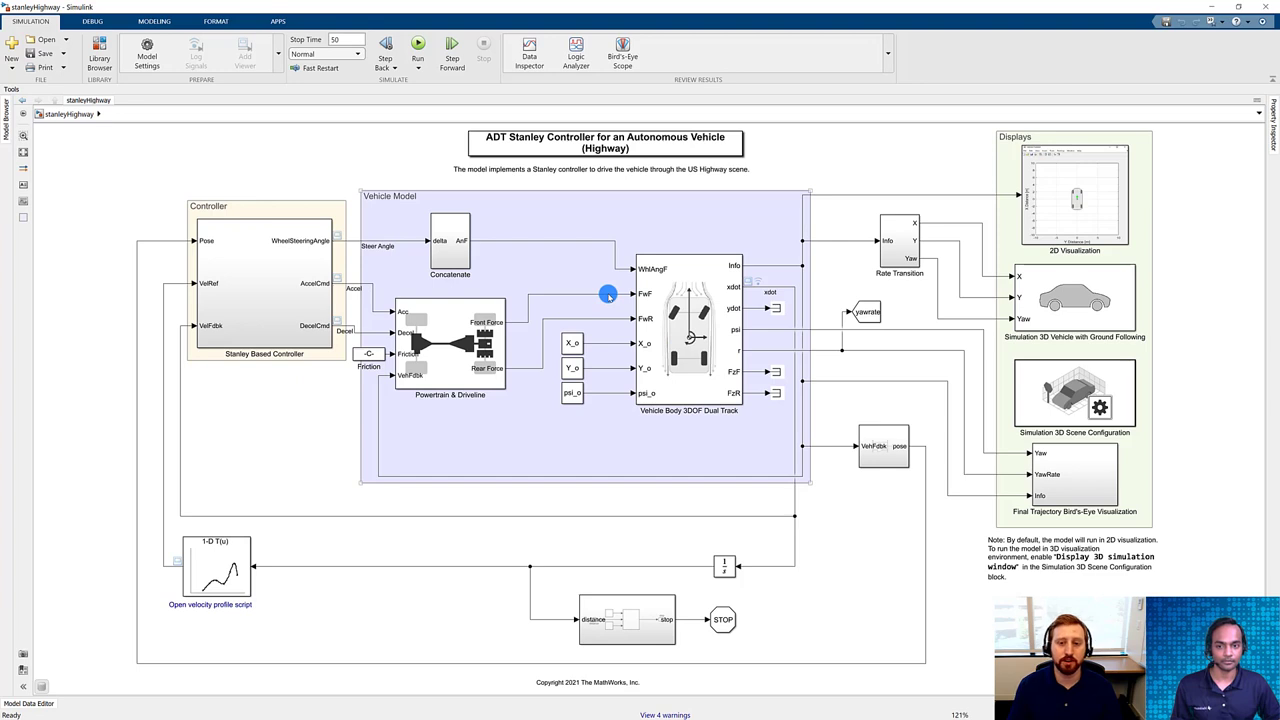
left_click(612, 318)
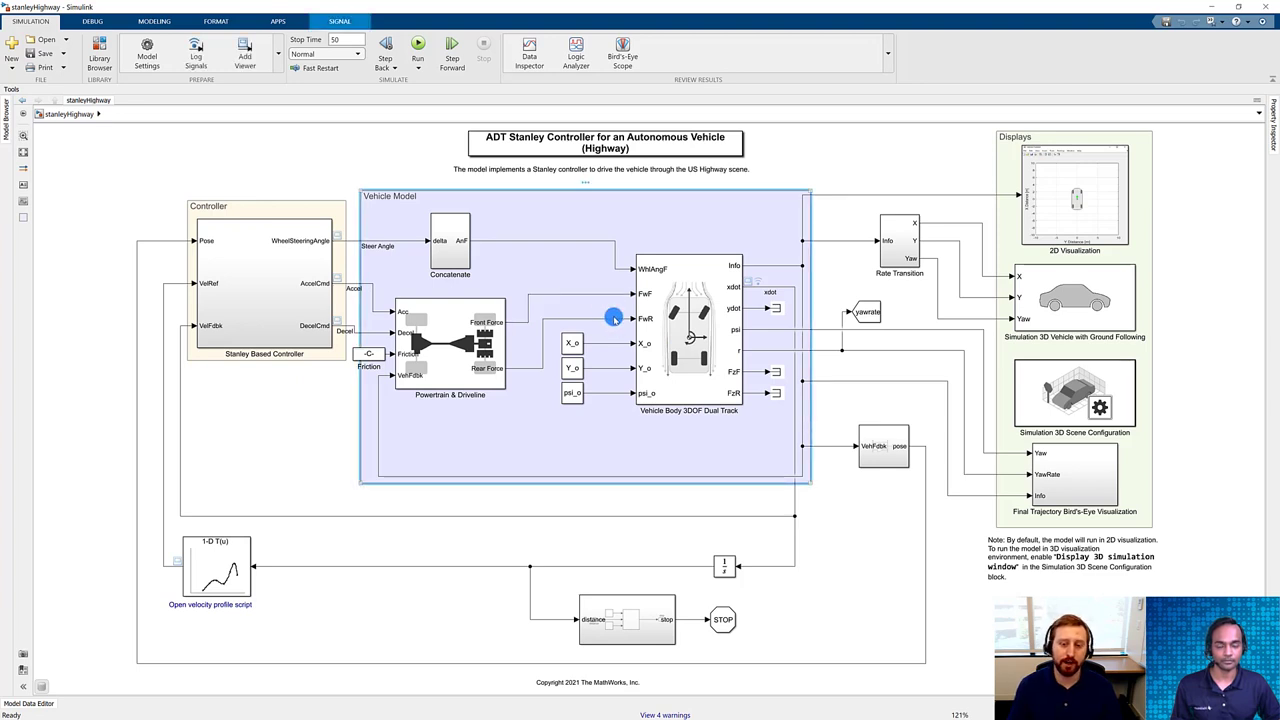
left_click(784, 289)
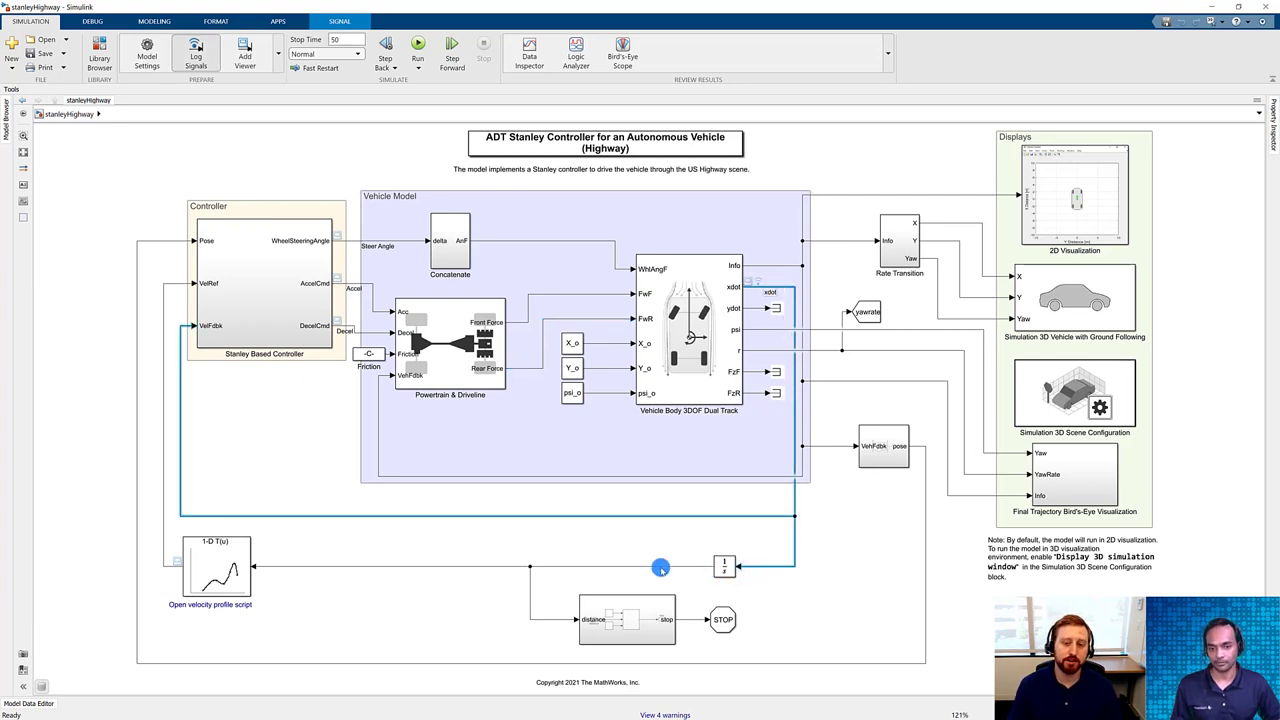
left_click(660, 567)
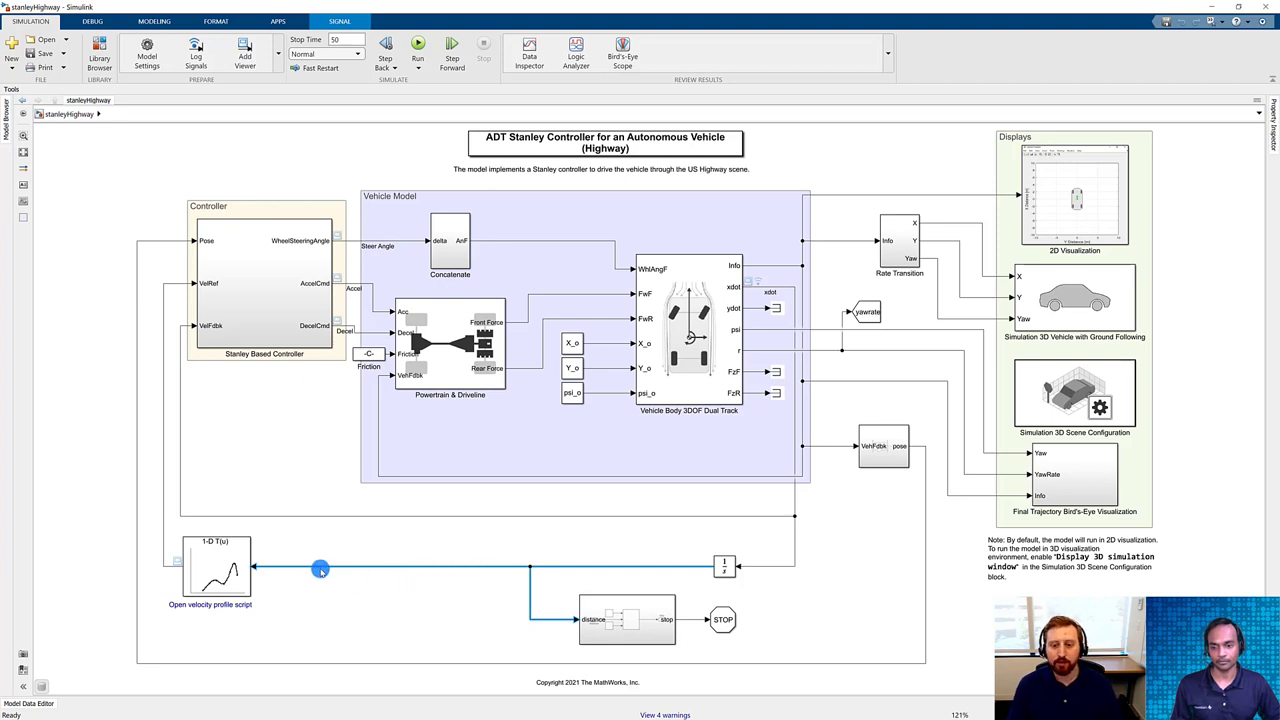
left_click(164, 532)
left_click(283, 405)
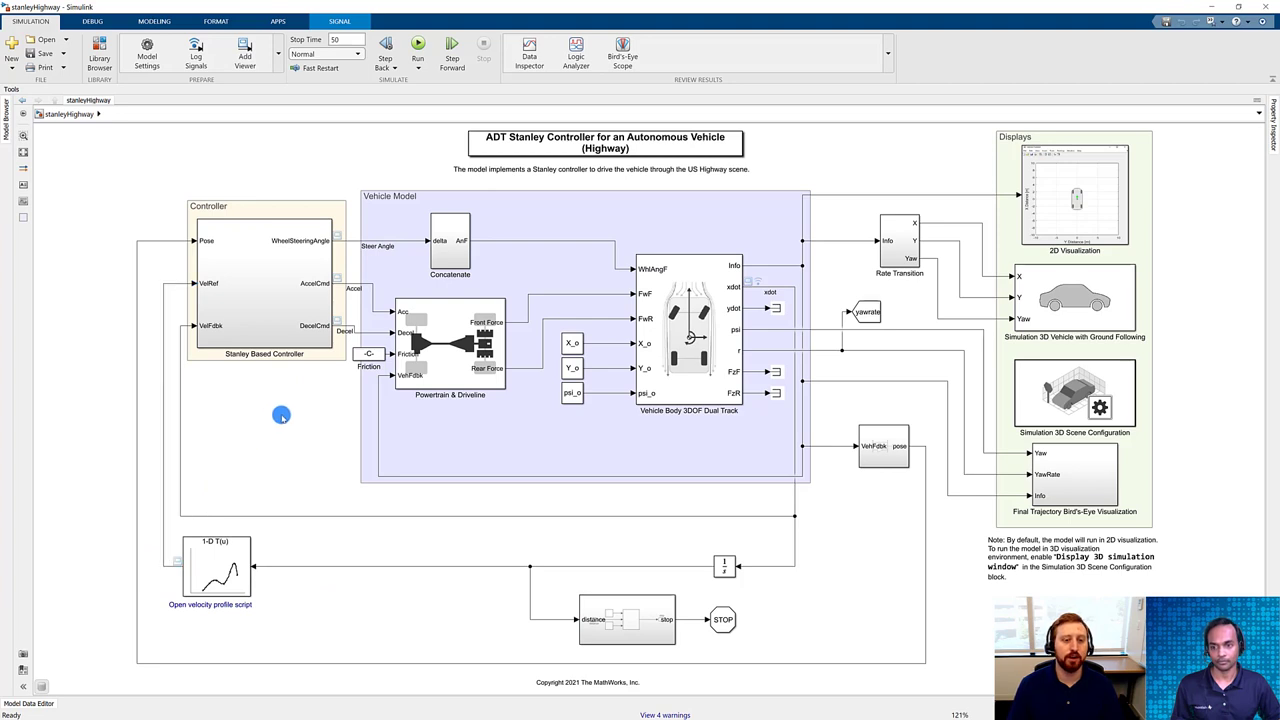
Step: Inspect the Lateral Controller Stanley block's vehicle model and gain parameters inside the Stanley Based Controller subsystem
left_click(287, 308)
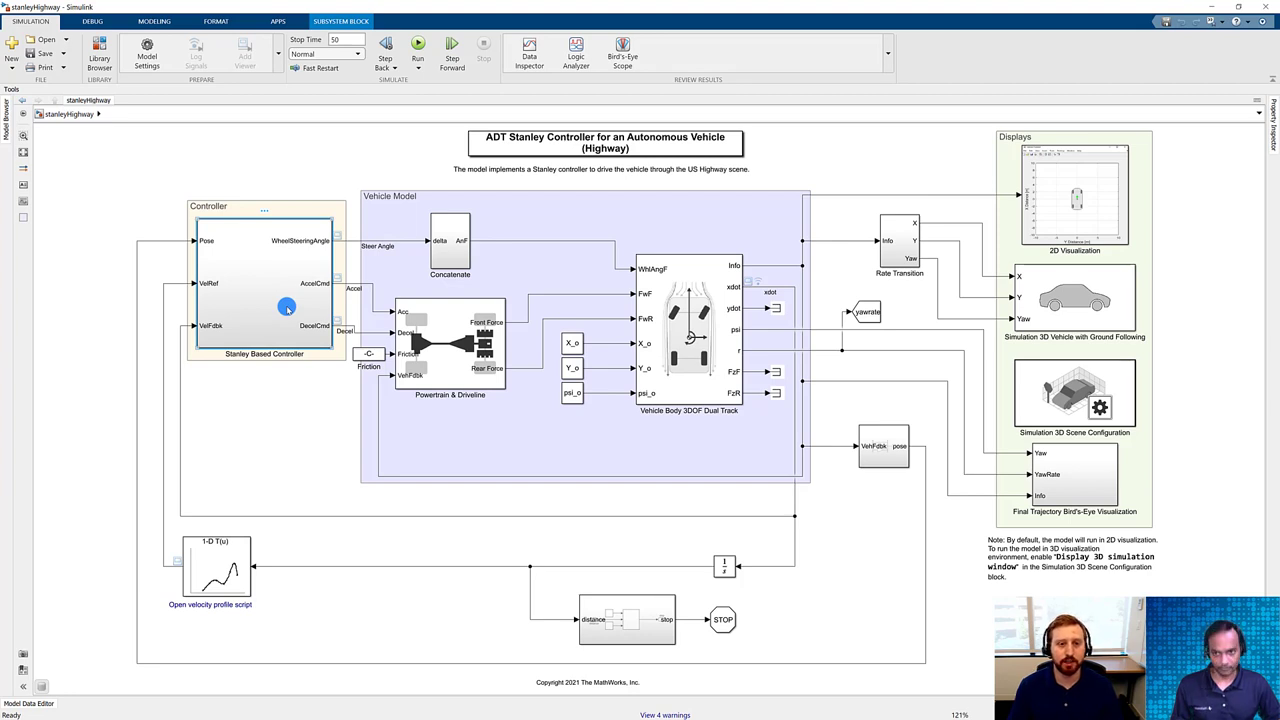
double_click(287, 308)
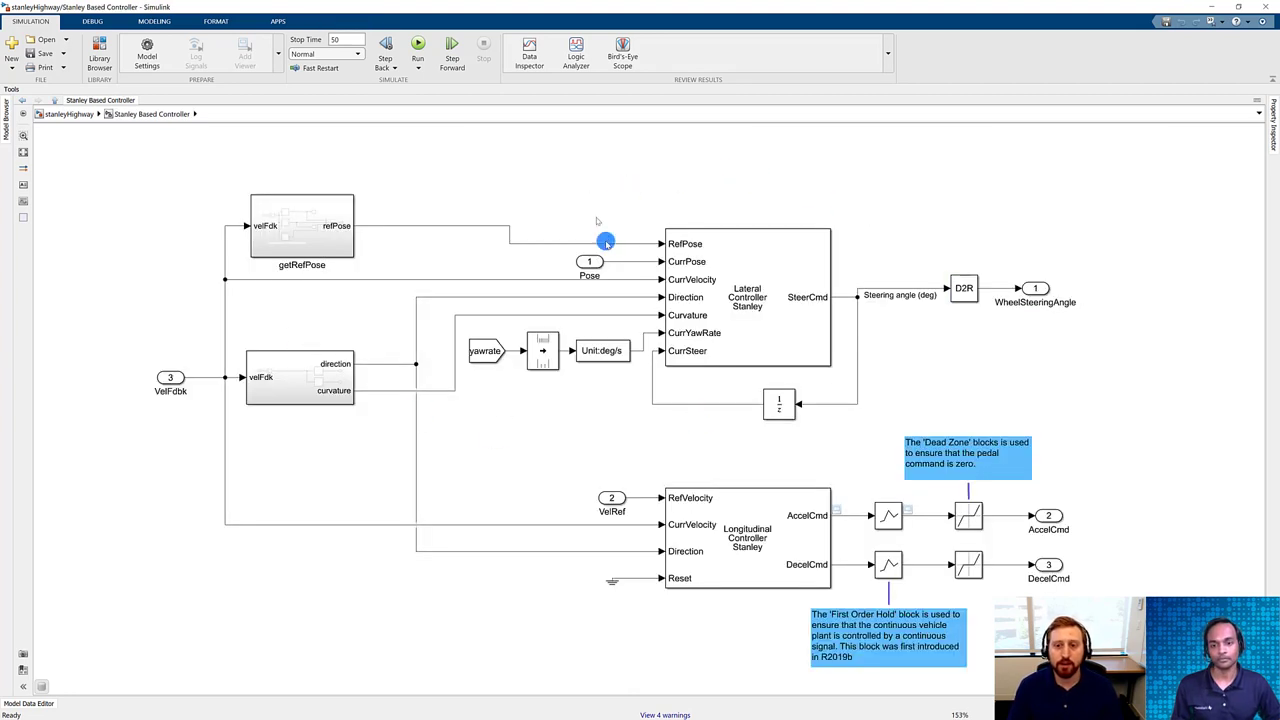
left_click(742, 322)
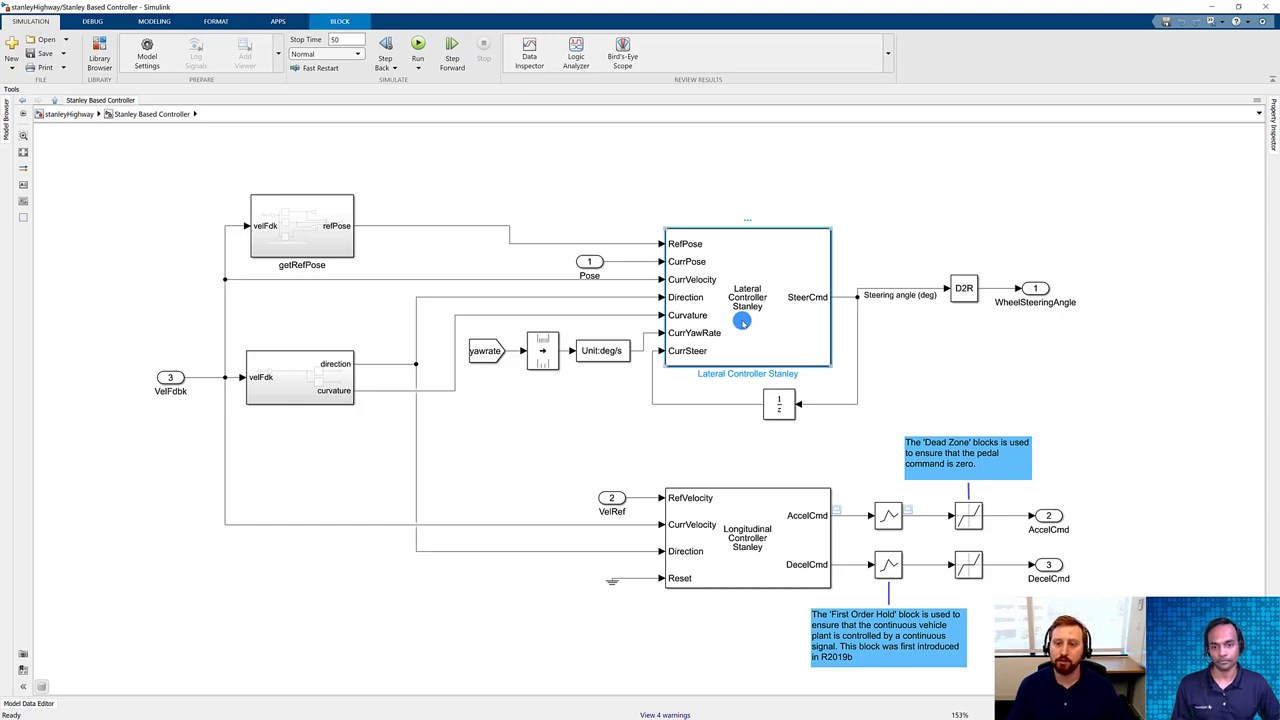
double_click(742, 322)
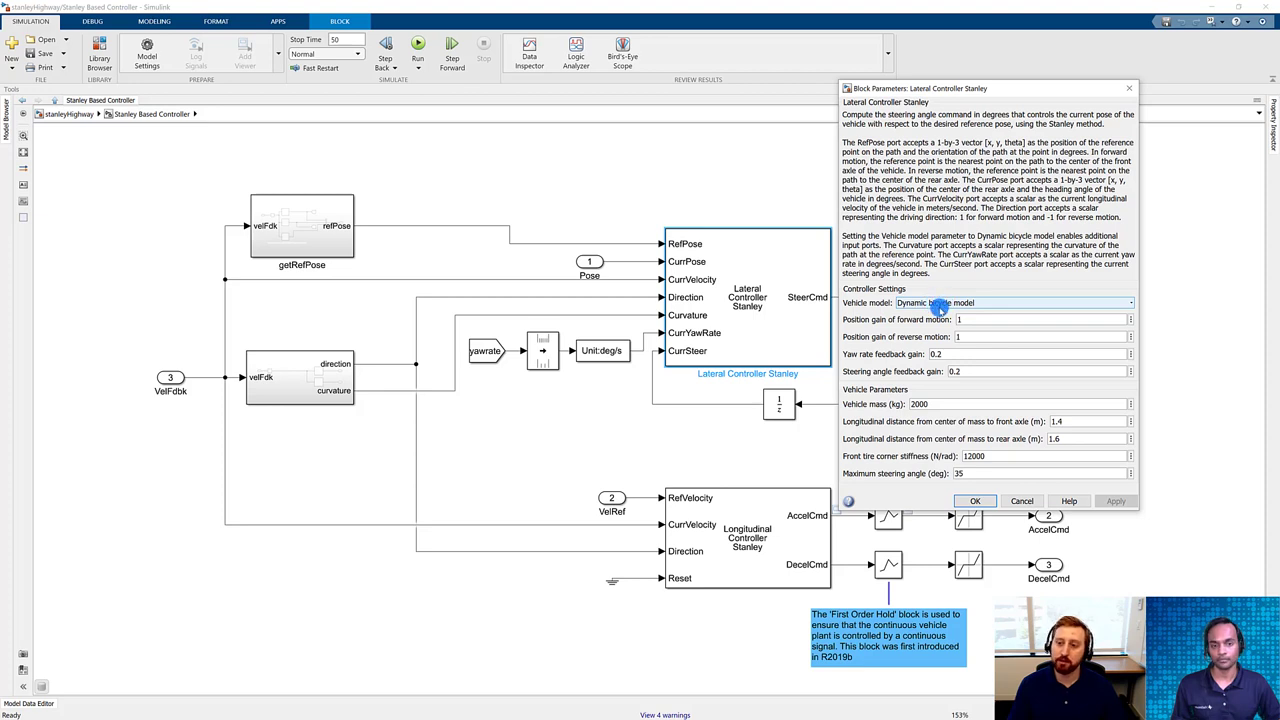
left_click(976, 501)
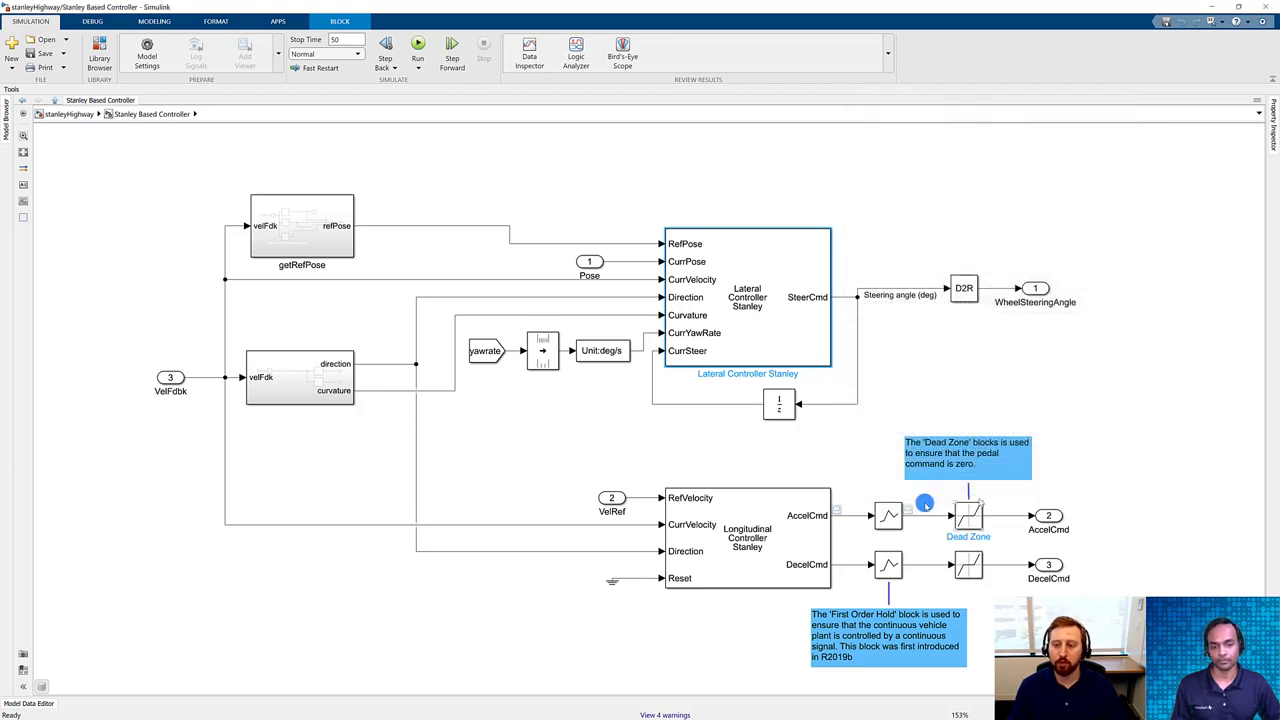
Step: Review the Longitudinal Controller Stanley block's gains and acceleration limits, and return to the top level of the stanleyHighway model
left_click(769, 497)
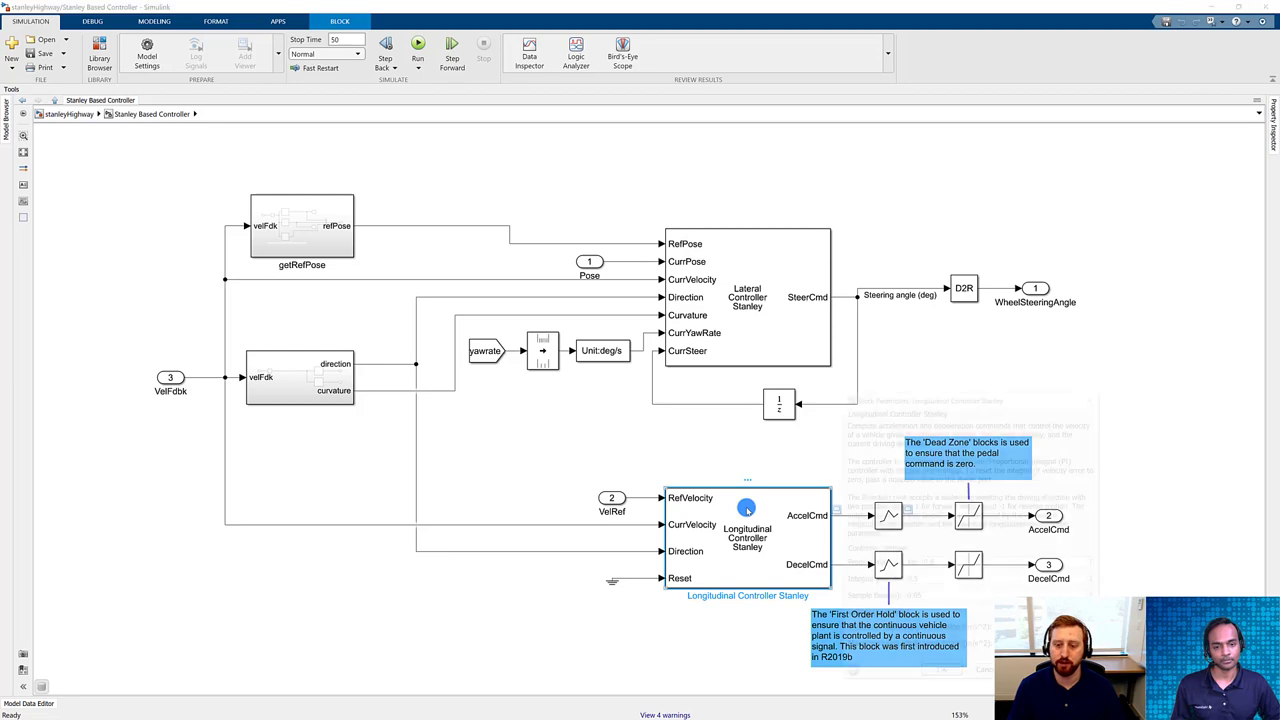
double_click(747, 510)
left_click_drag(1010, 400, 777, 272)
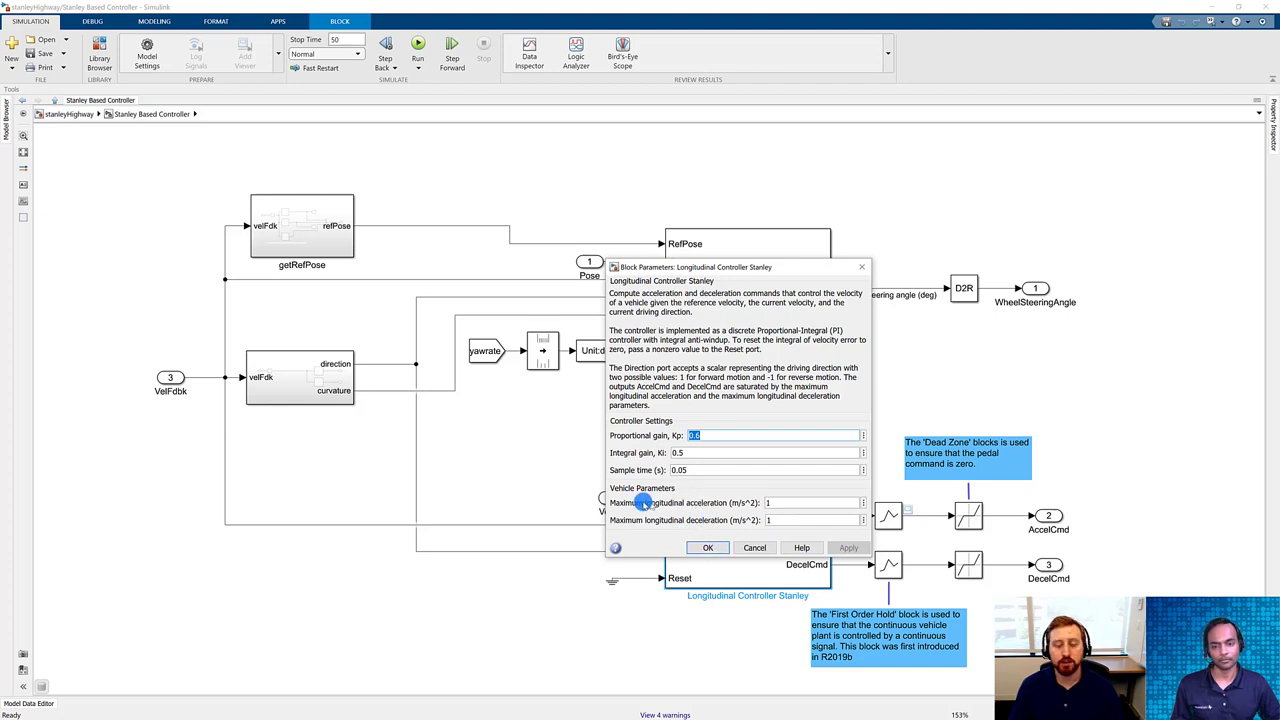
left_click(711, 548)
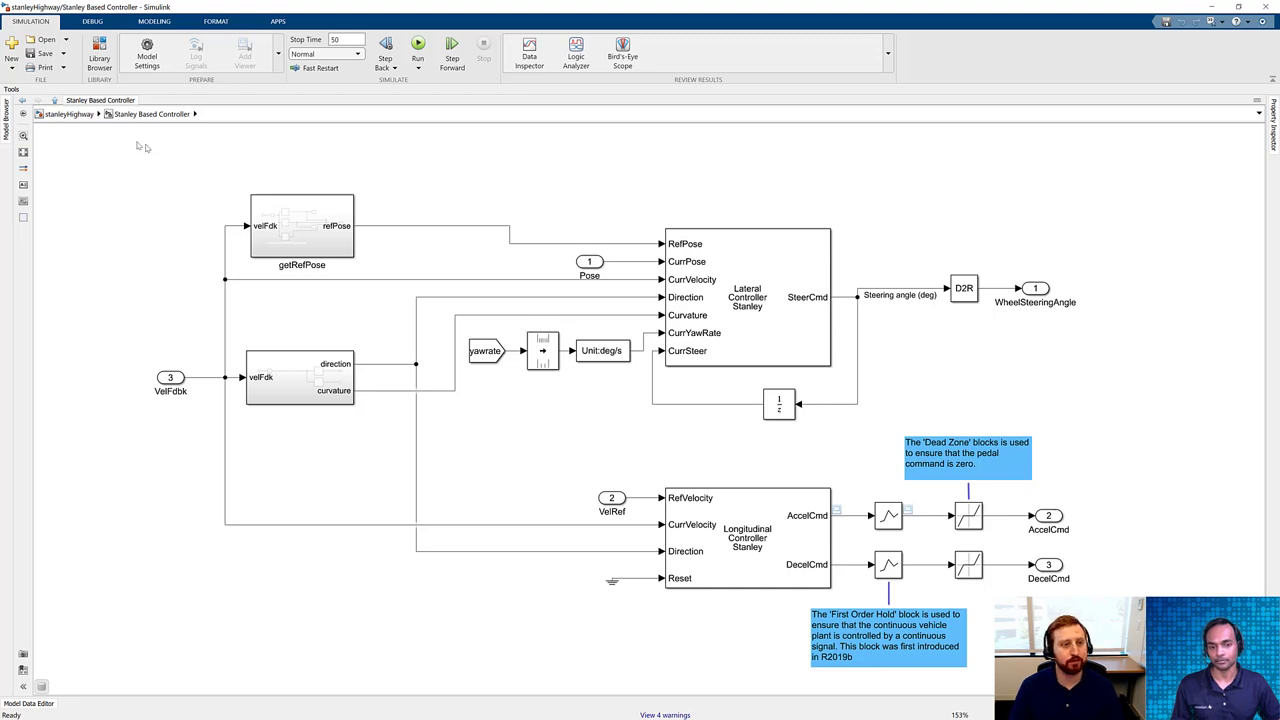
left_click(75, 114)
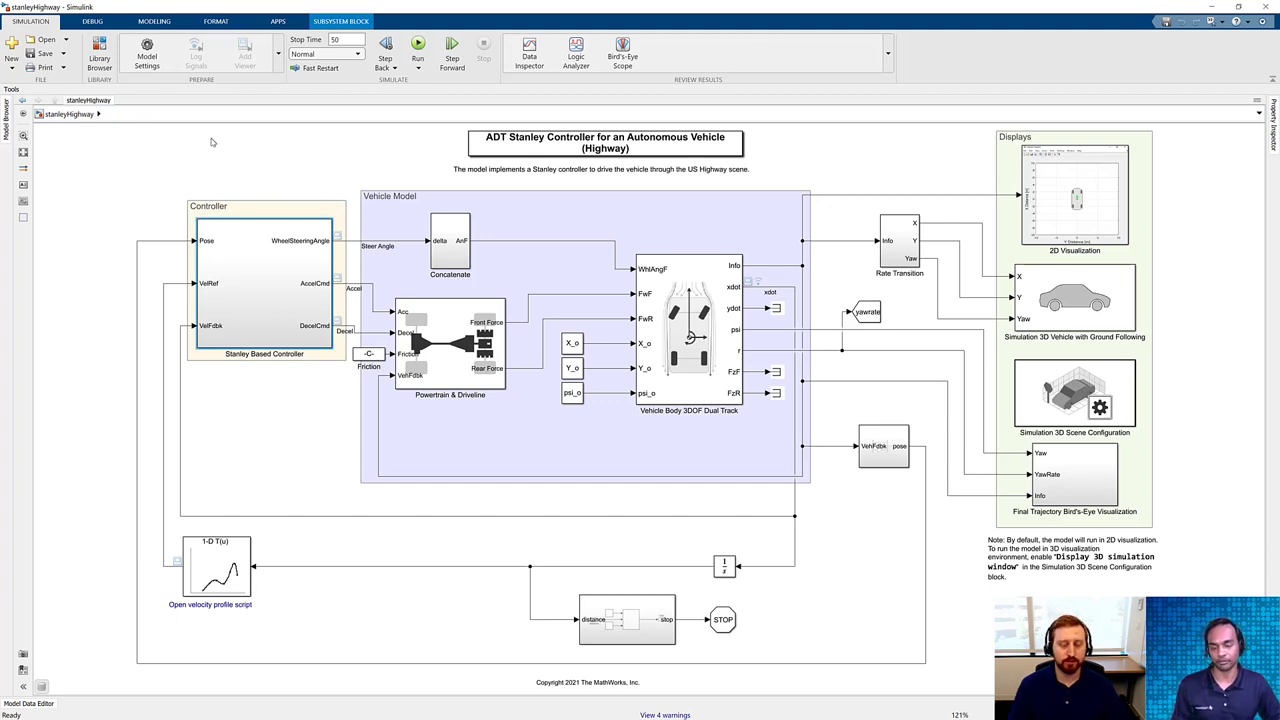
left_click(229, 165)
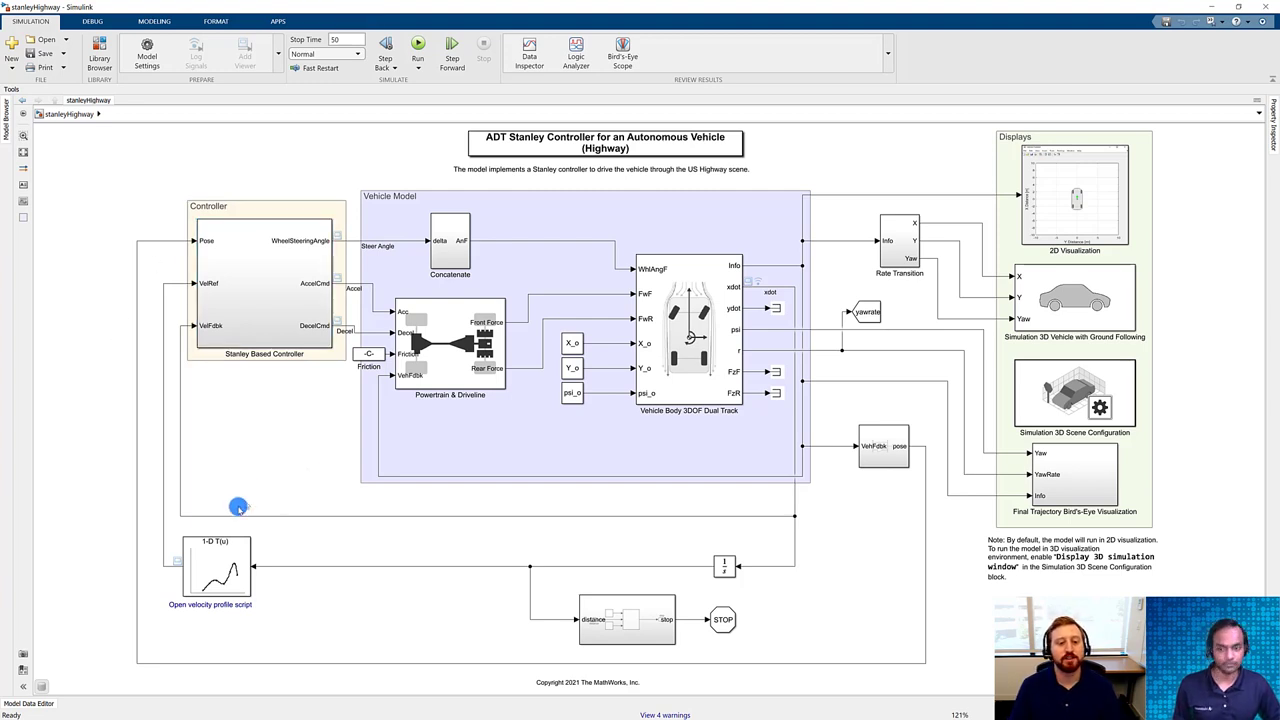
Step: Open the linked velocity profile script, read through its methods, input parameters and distance-velocity calculation, and return to the stanleyHighway model
left_click(192, 605)
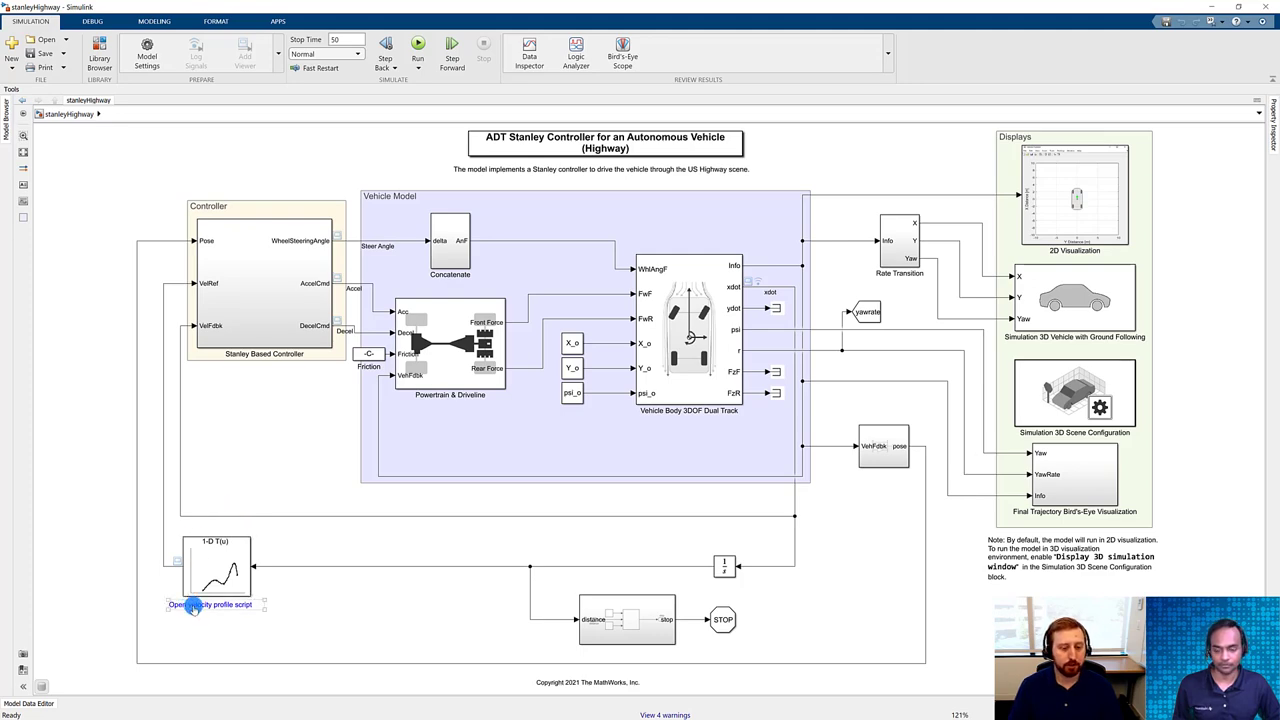
left_click(192, 606)
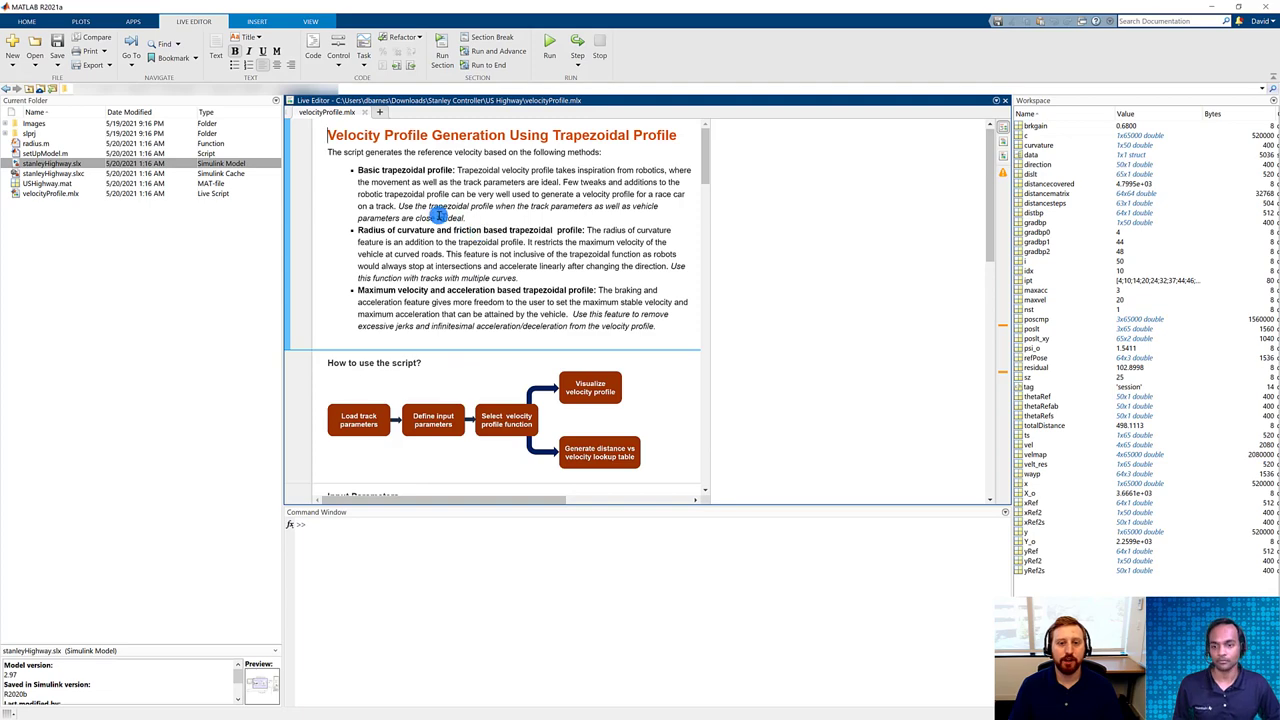
scroll(500, 285, "down", 3)
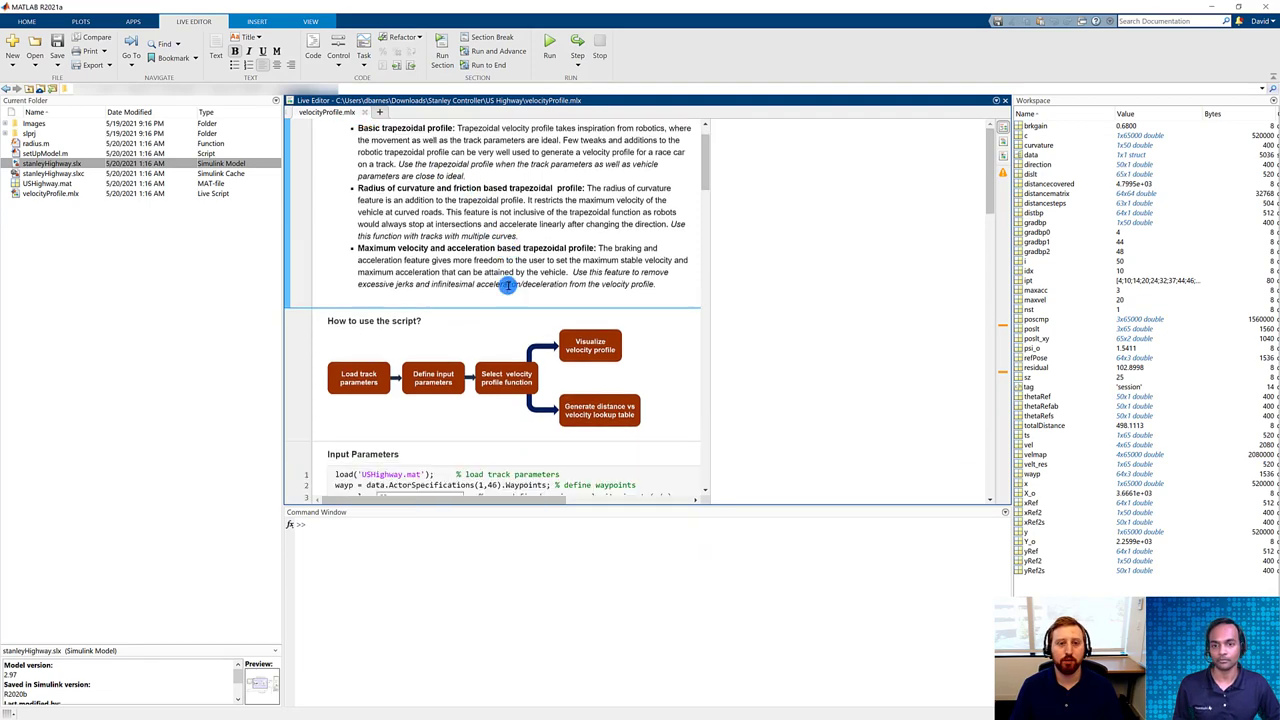
scroll(507, 291, "down", 6)
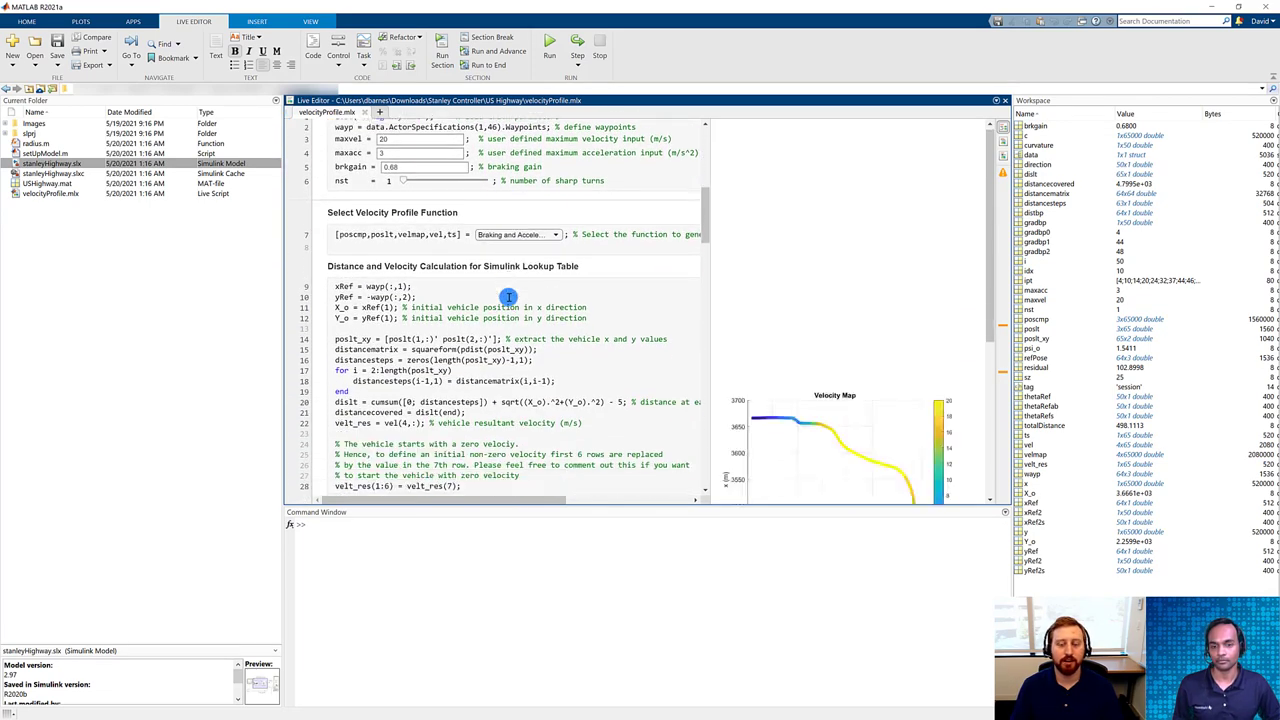
scroll(508, 296, "down", 6)
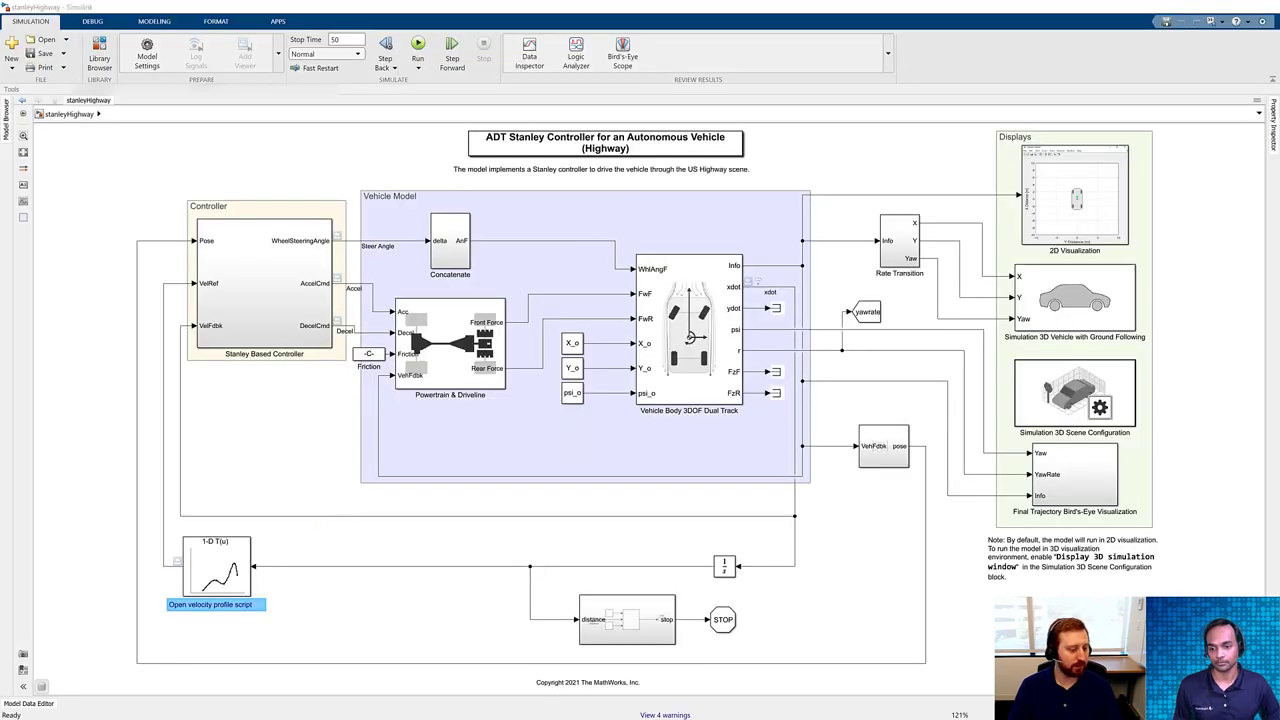
left_click(362, 396)
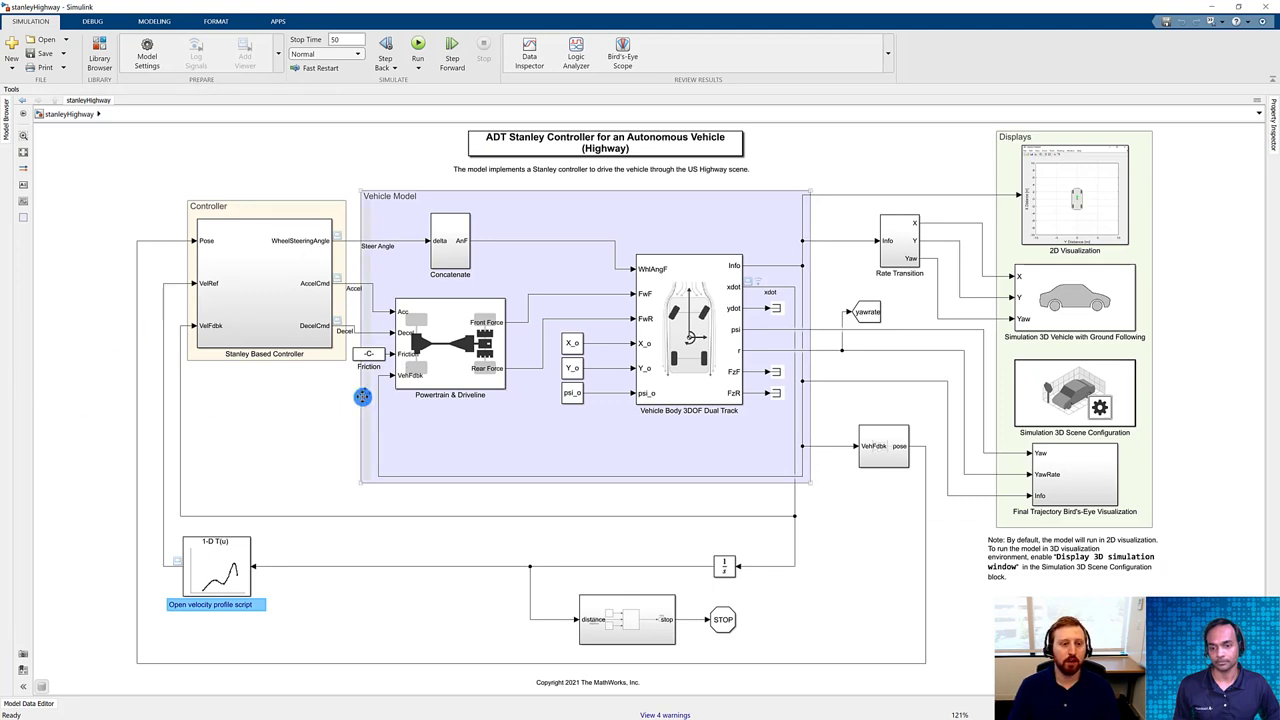
left_click(313, 414)
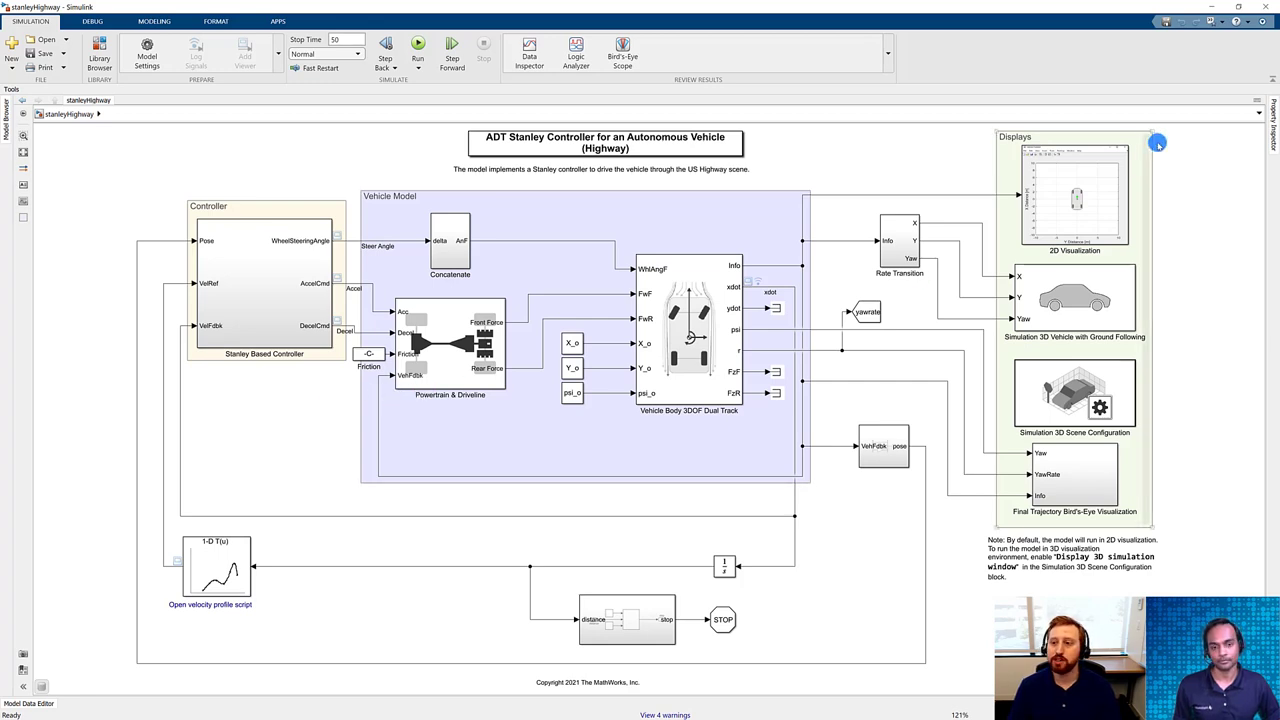
Step: Review the 2D Visualization, 3D vehicle, 3D Scene Configuration and Final Trajectory Bird's-Eye Visualization blocks in the Displays area
left_click(1098, 222)
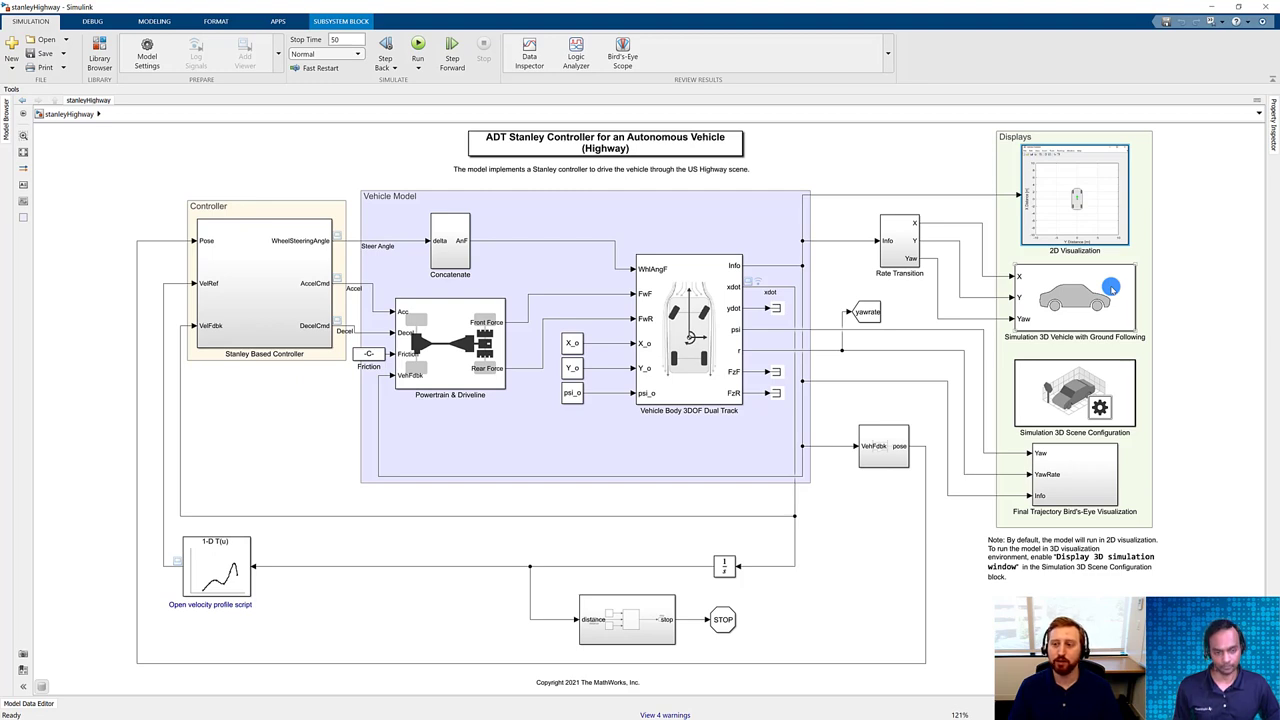
left_click(1110, 289)
left_click(1075, 377)
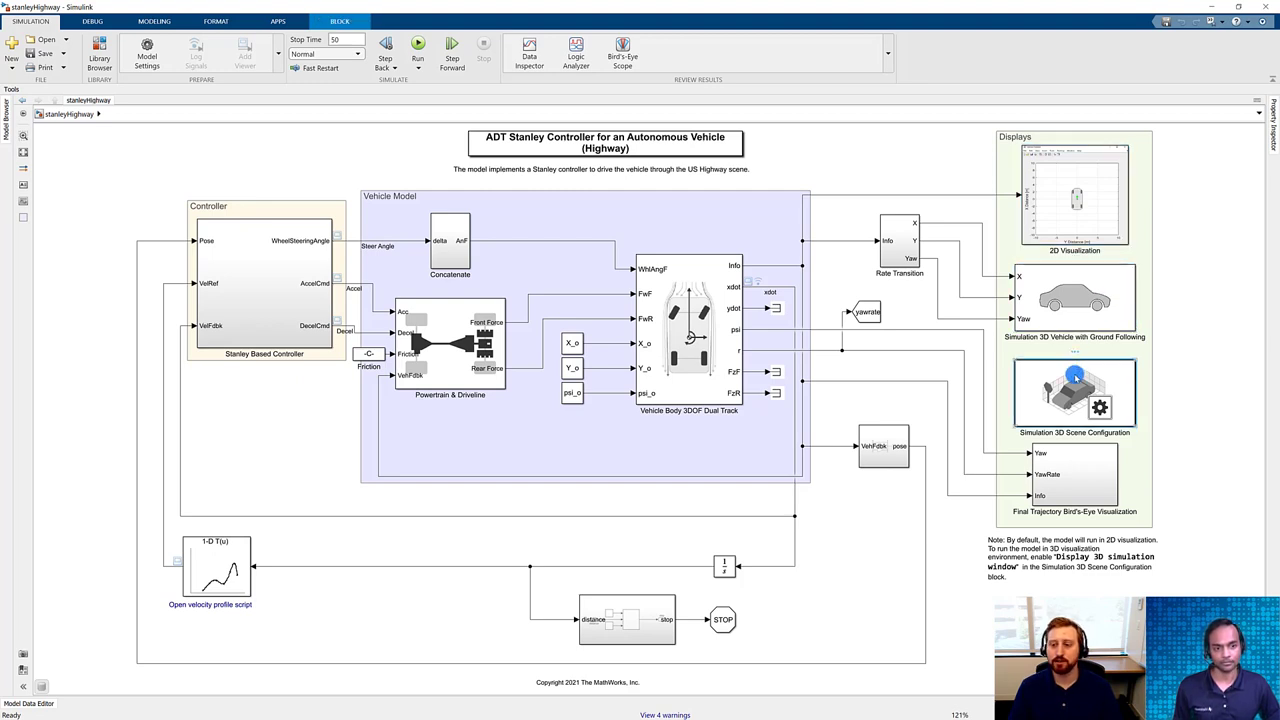
left_click(1196, 376)
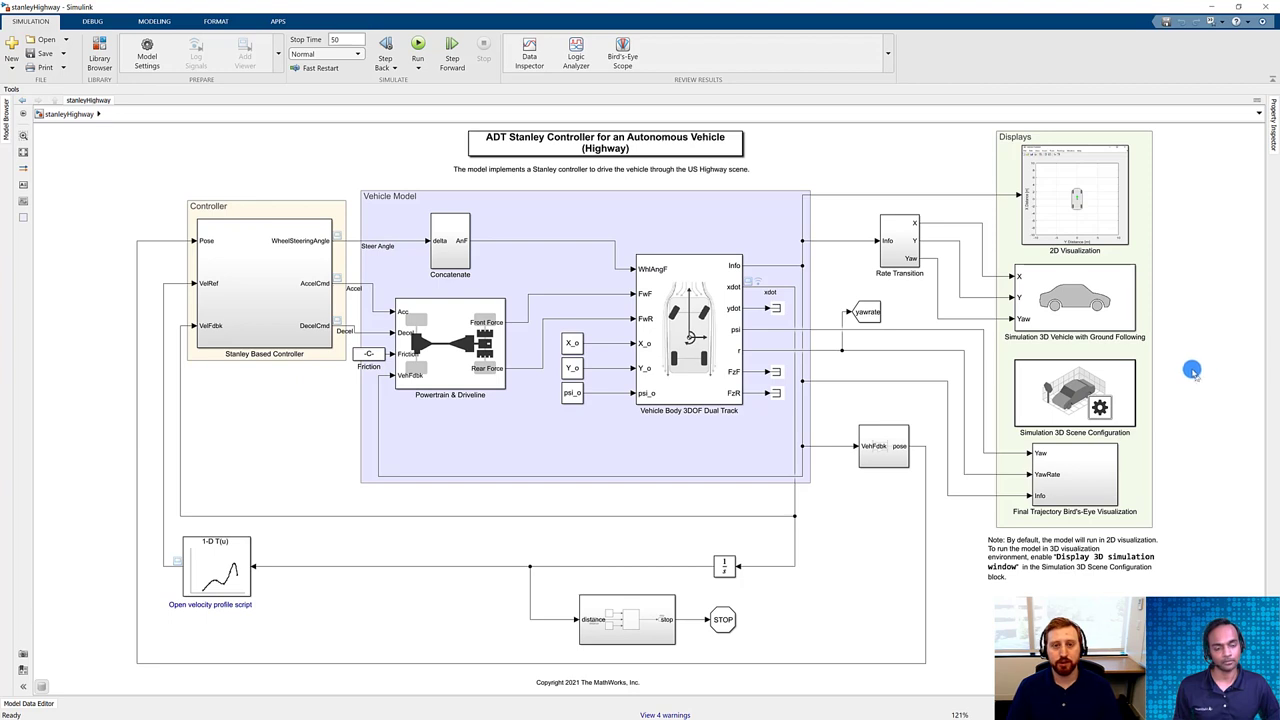
left_click(1083, 458)
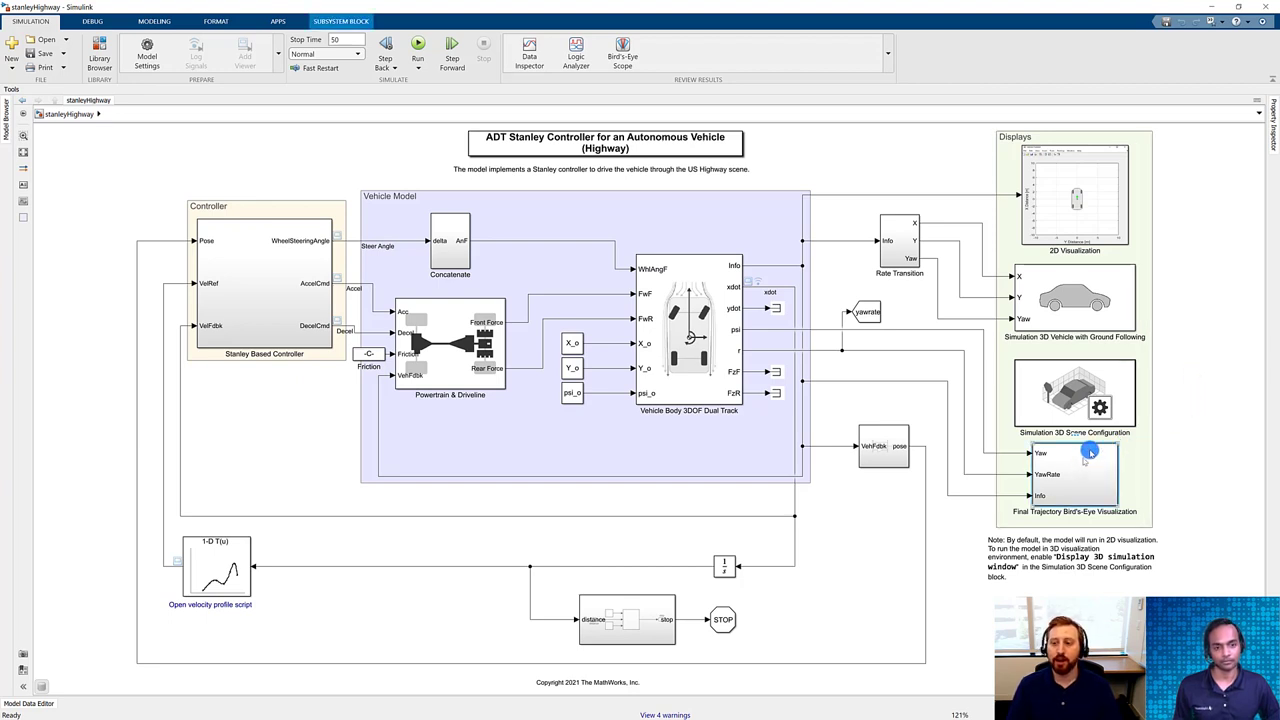
Step: Run the stanleyHighway simulation from the Bird's-Eye Scope, view the Vehicle Position plot and return to the model
left_click(623, 53)
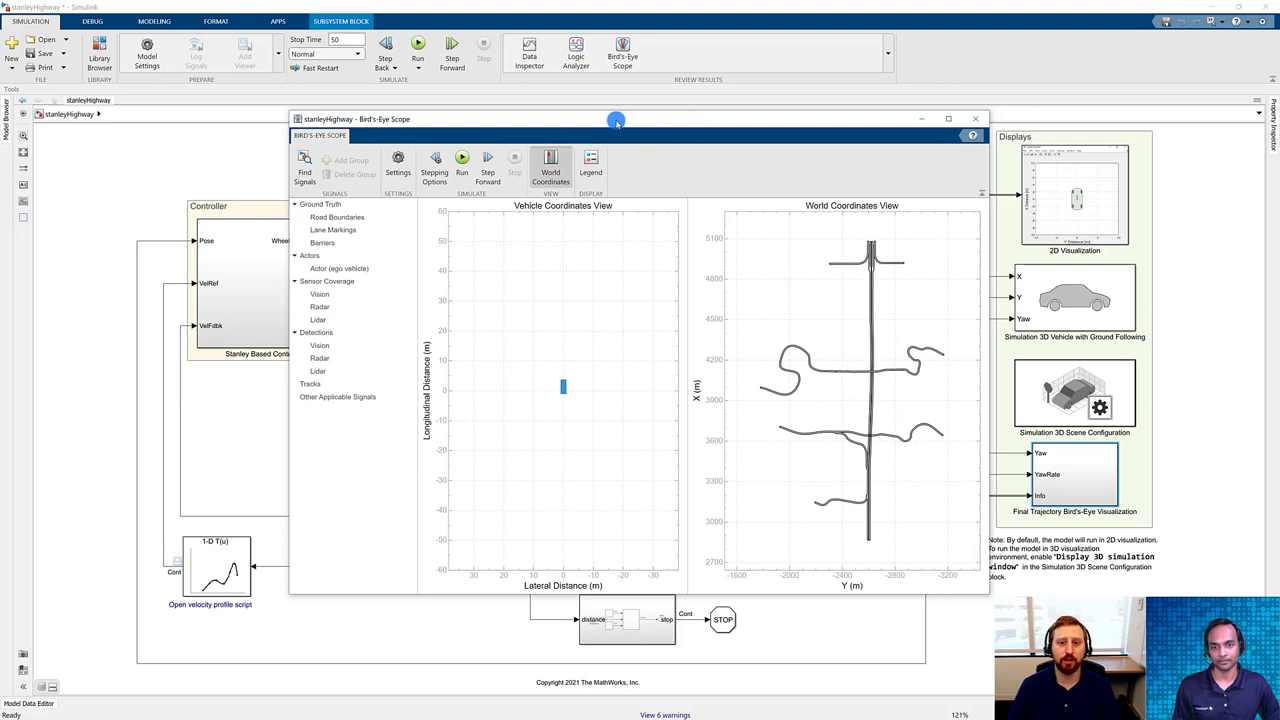
left_click_drag(620, 121, 883, 106)
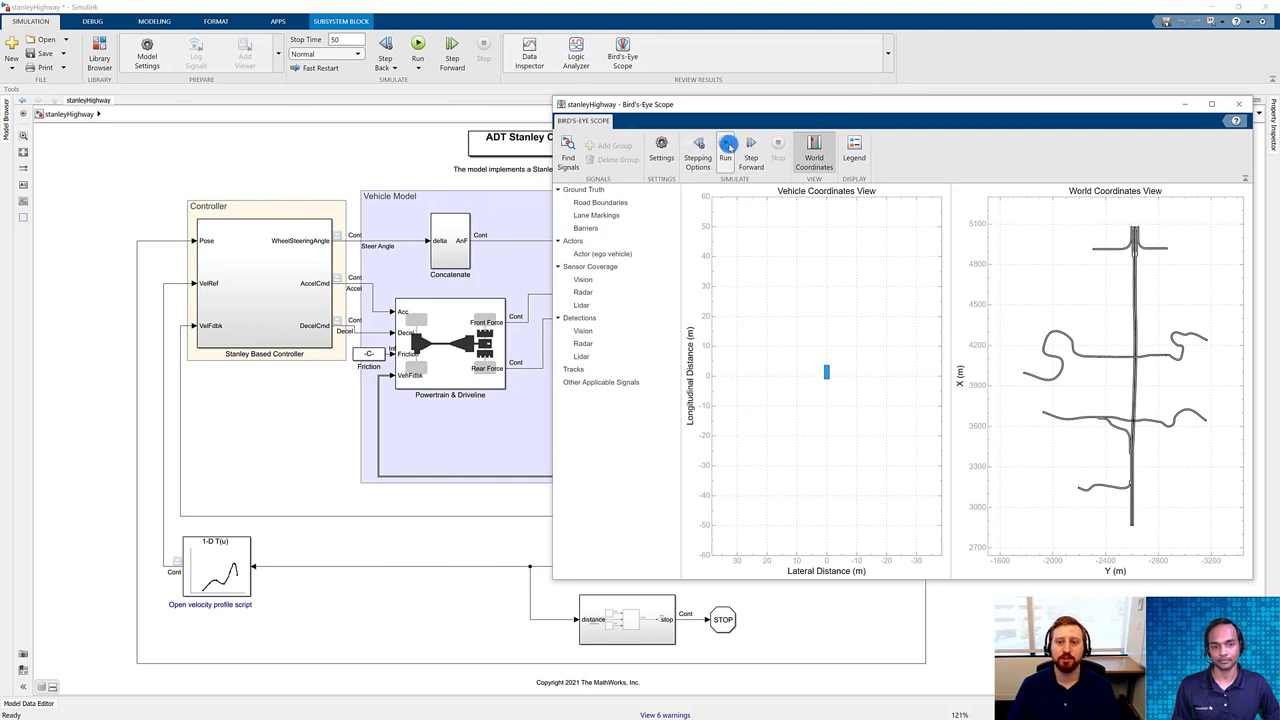
left_click(725, 146)
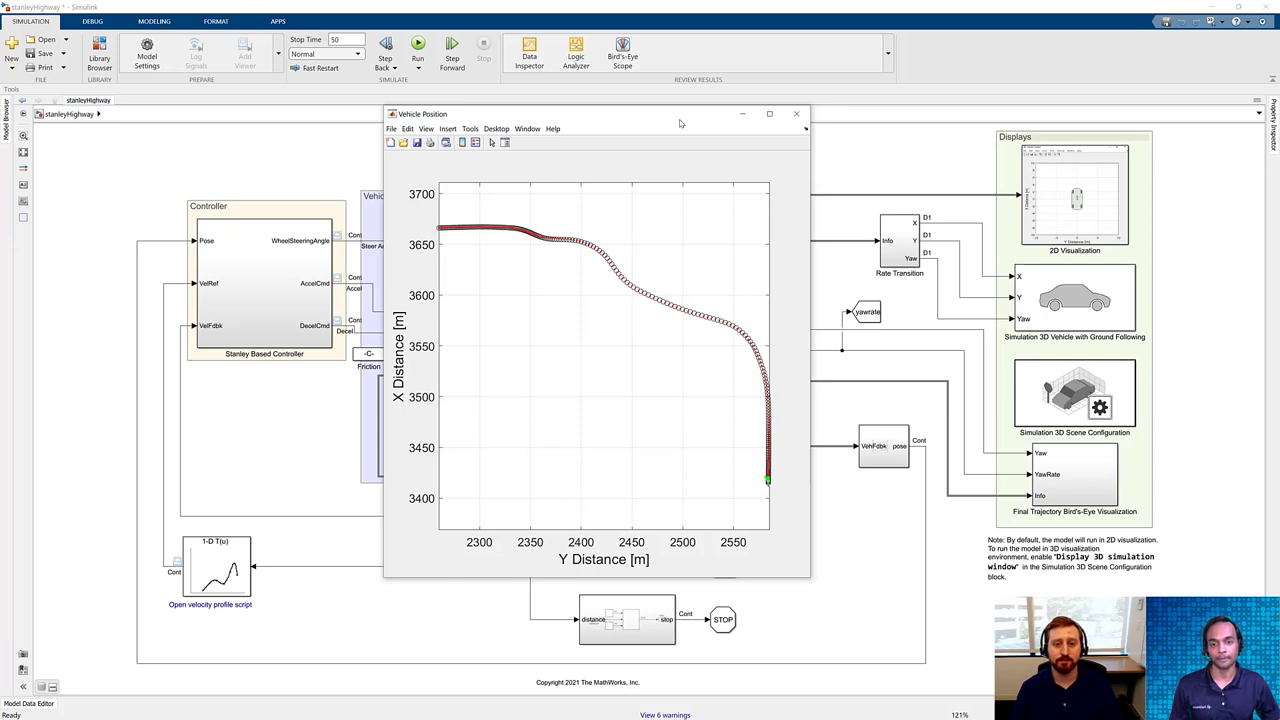
left_click(633, 127)
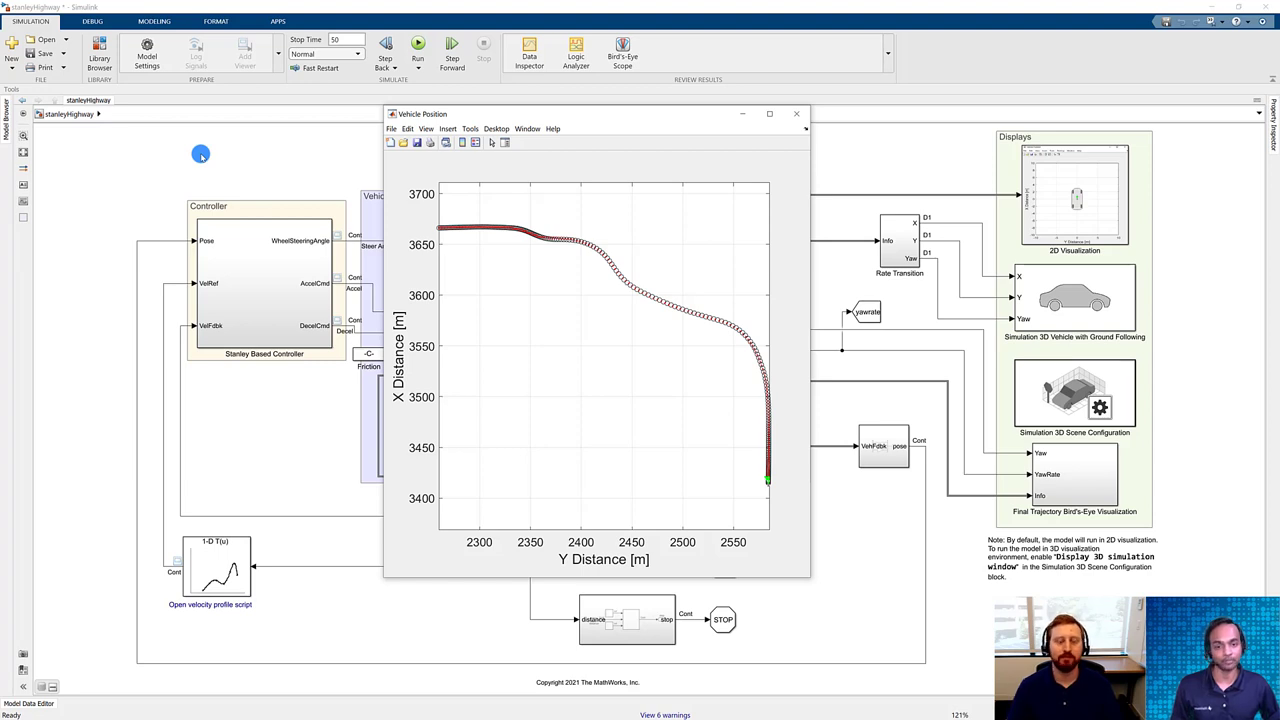
left_click(201, 155)
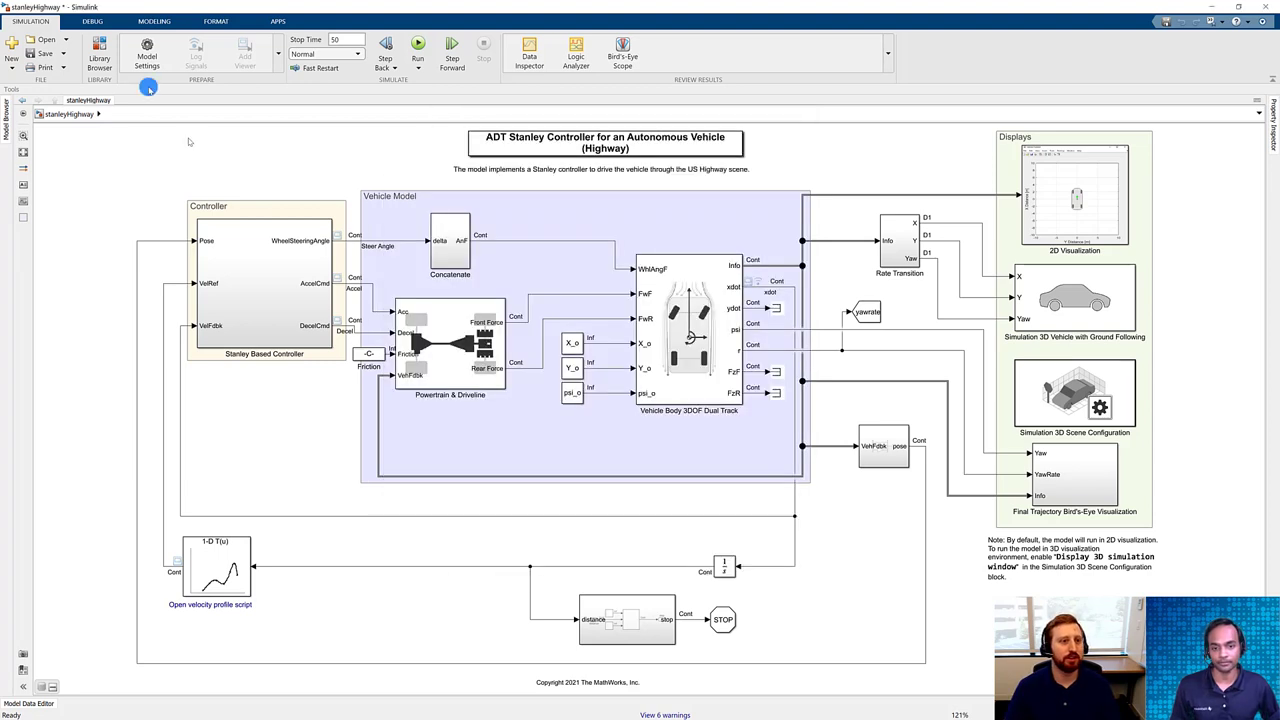
Step: Browse the Simulink library to Automated Driving Toolbox/Vehicle Control and look at the Lateral and Longitudinal Controller Stanley blocks
left_click(99, 55)
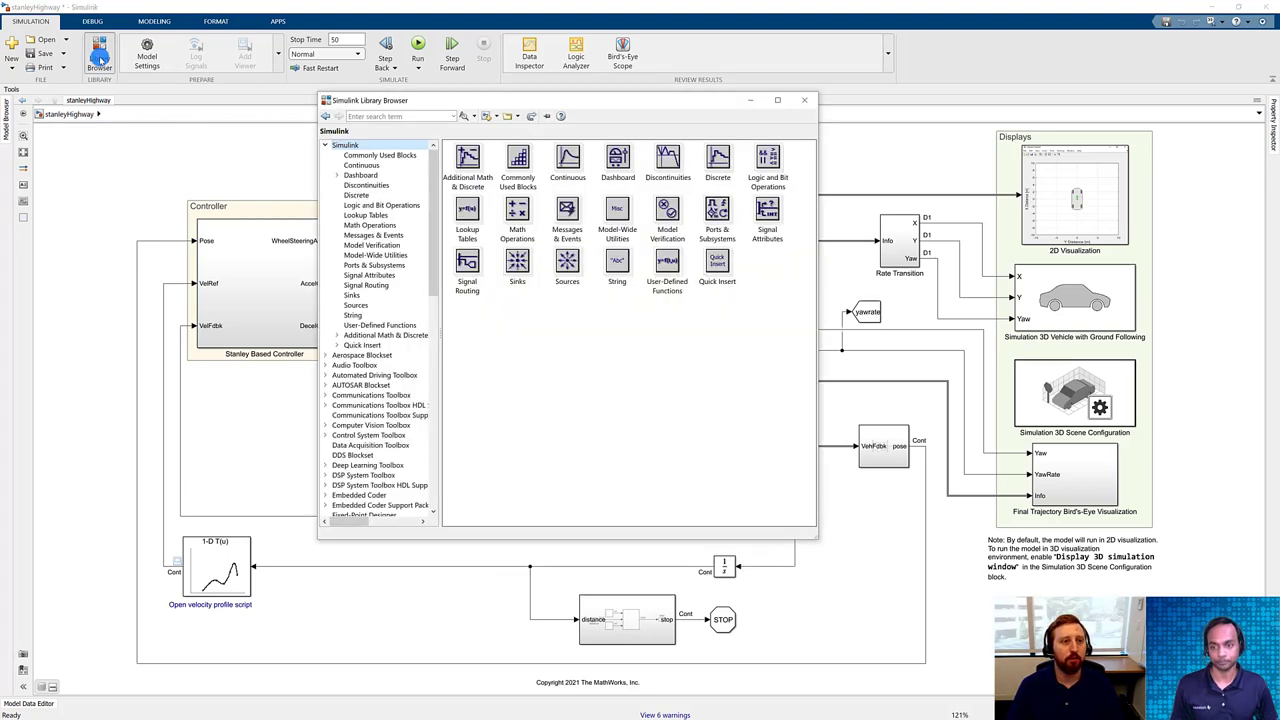
left_click(405, 375)
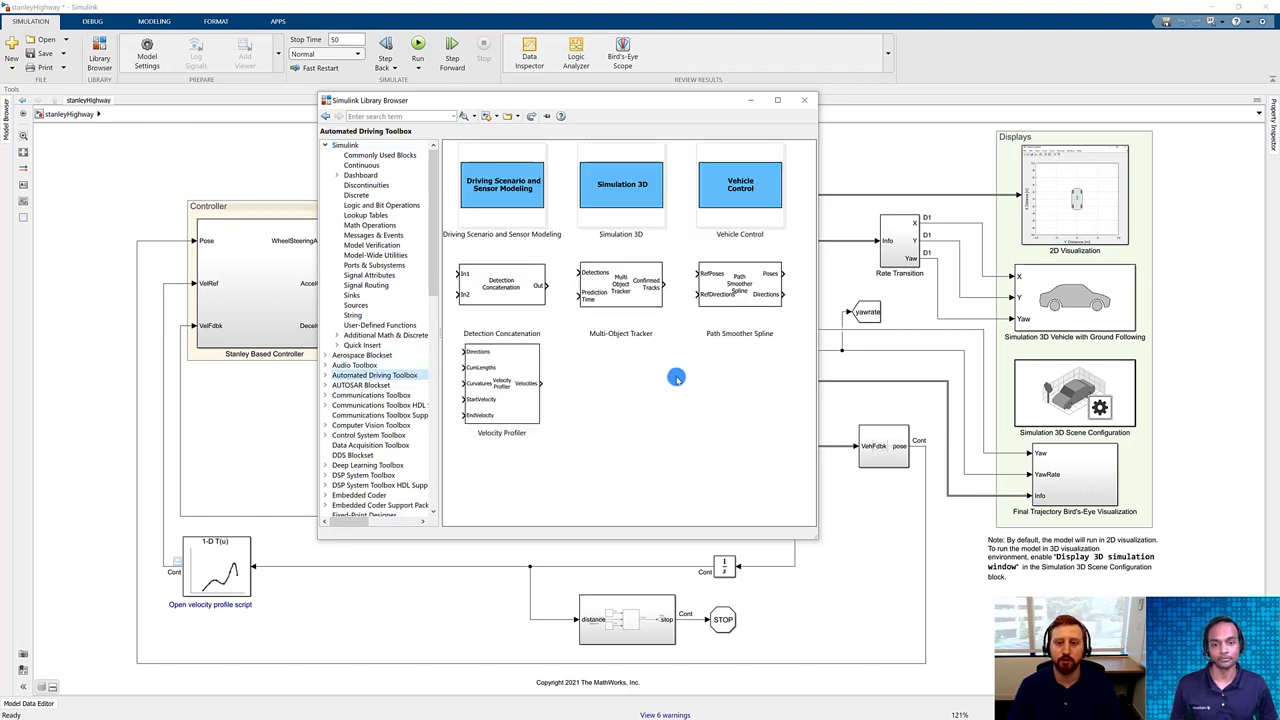
double_click(750, 188)
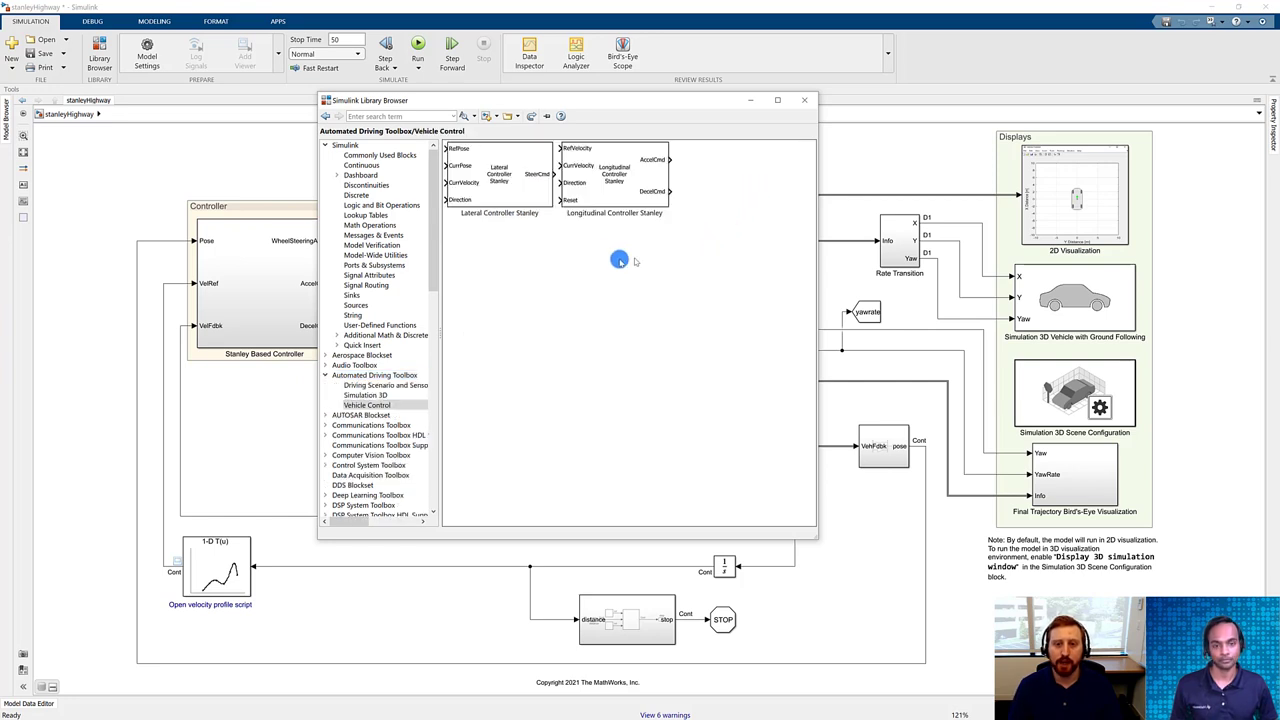
left_click(518, 194)
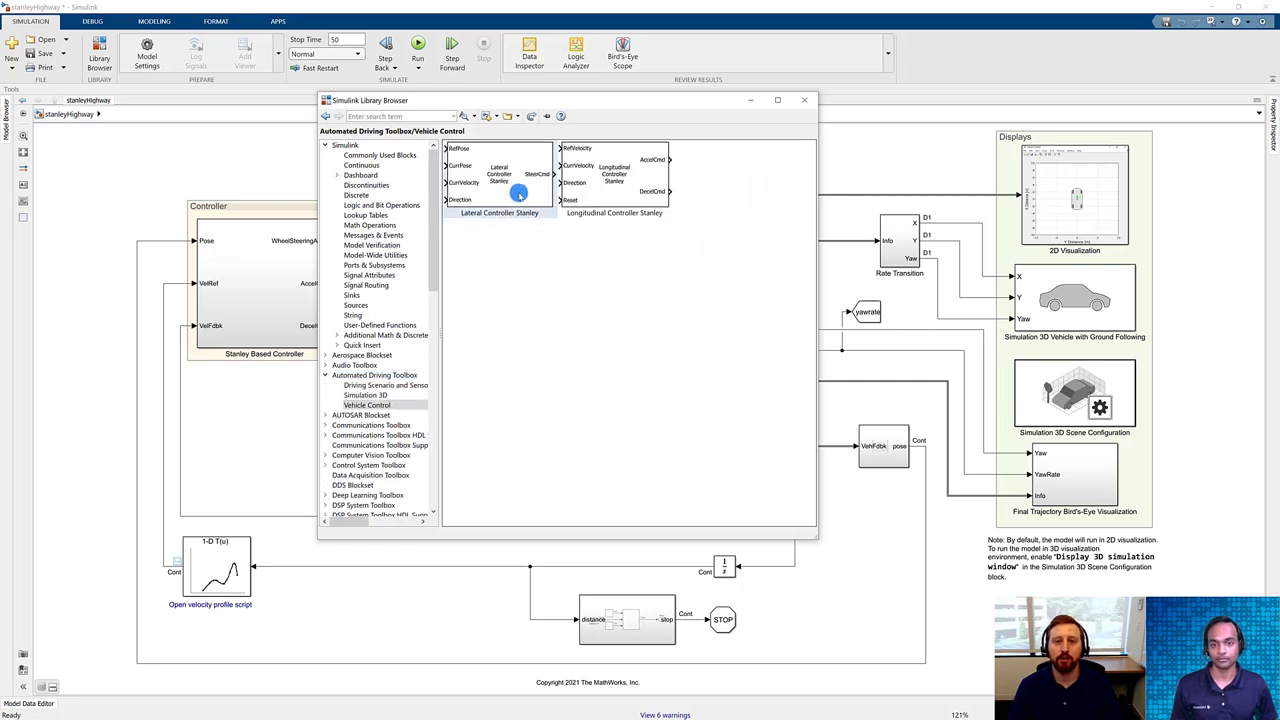
left_click(596, 188)
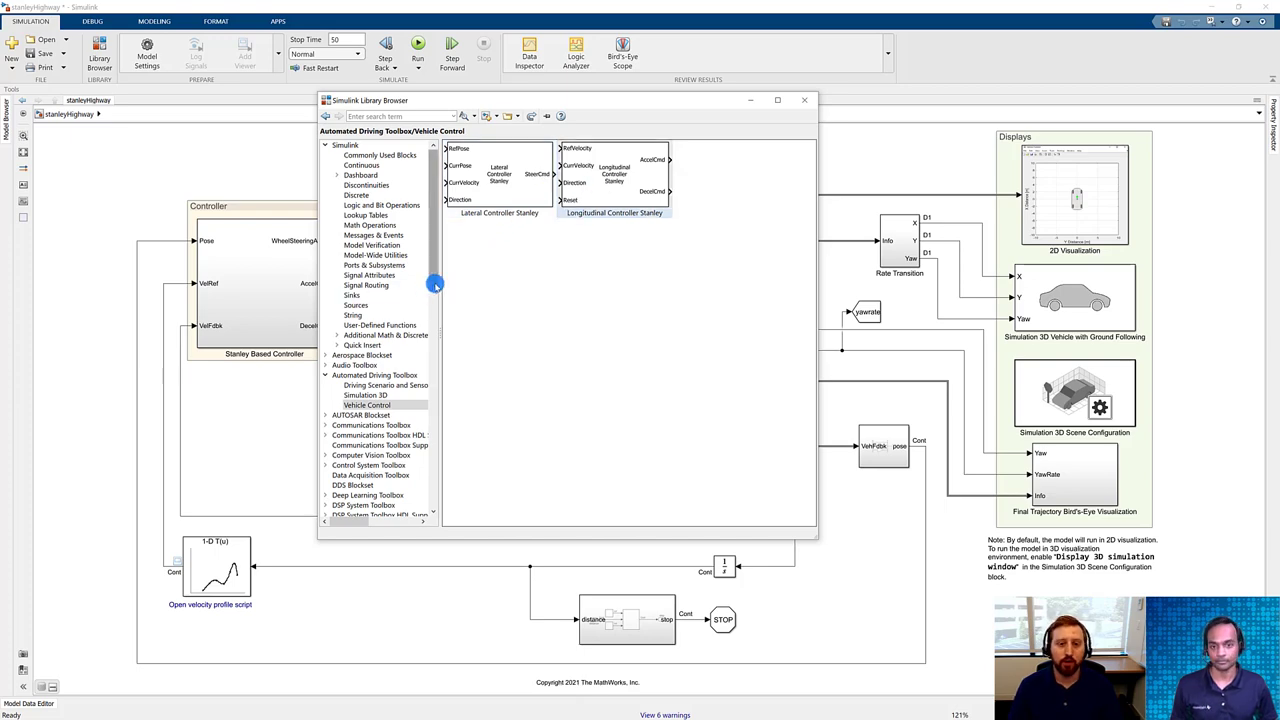
Step: Browse to Vehicle Dynamics Blockset/Vehicle Scenarios/Driver, look over the Lateral, Longitudinal and Predictive Driver blocks, and put the library away
left_click_drag(434, 277, 428, 502)
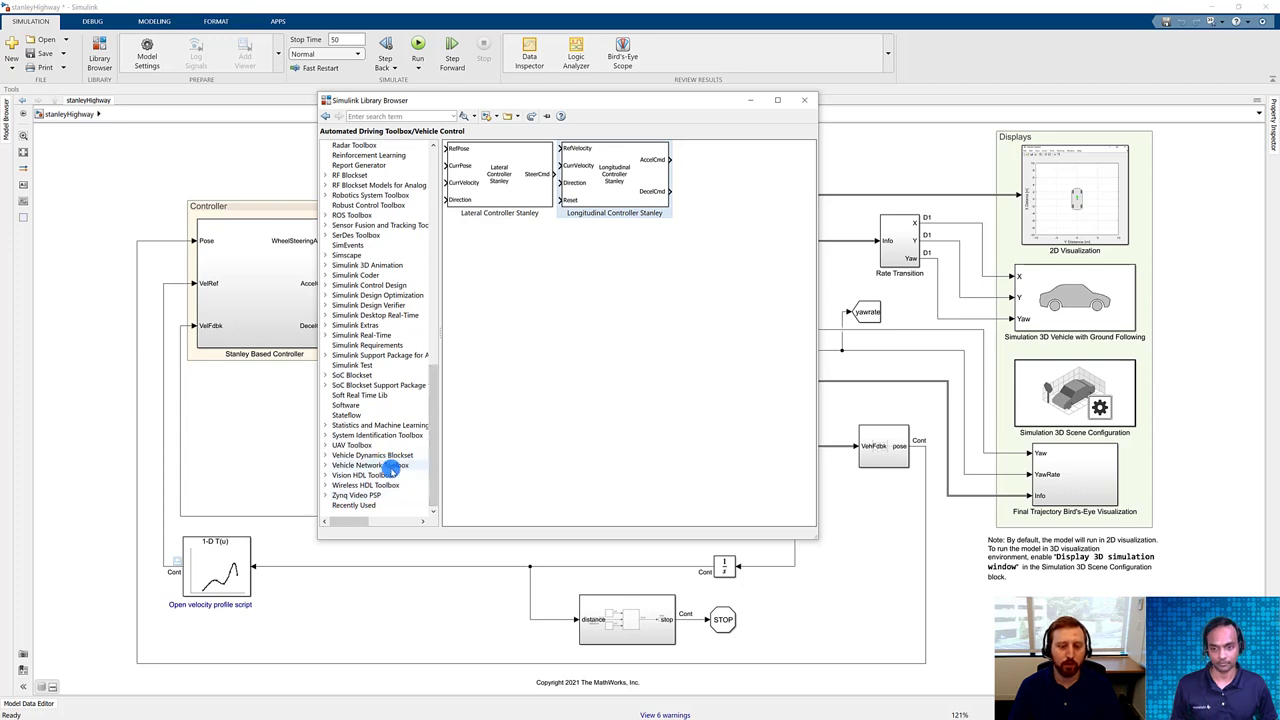
left_click(395, 455)
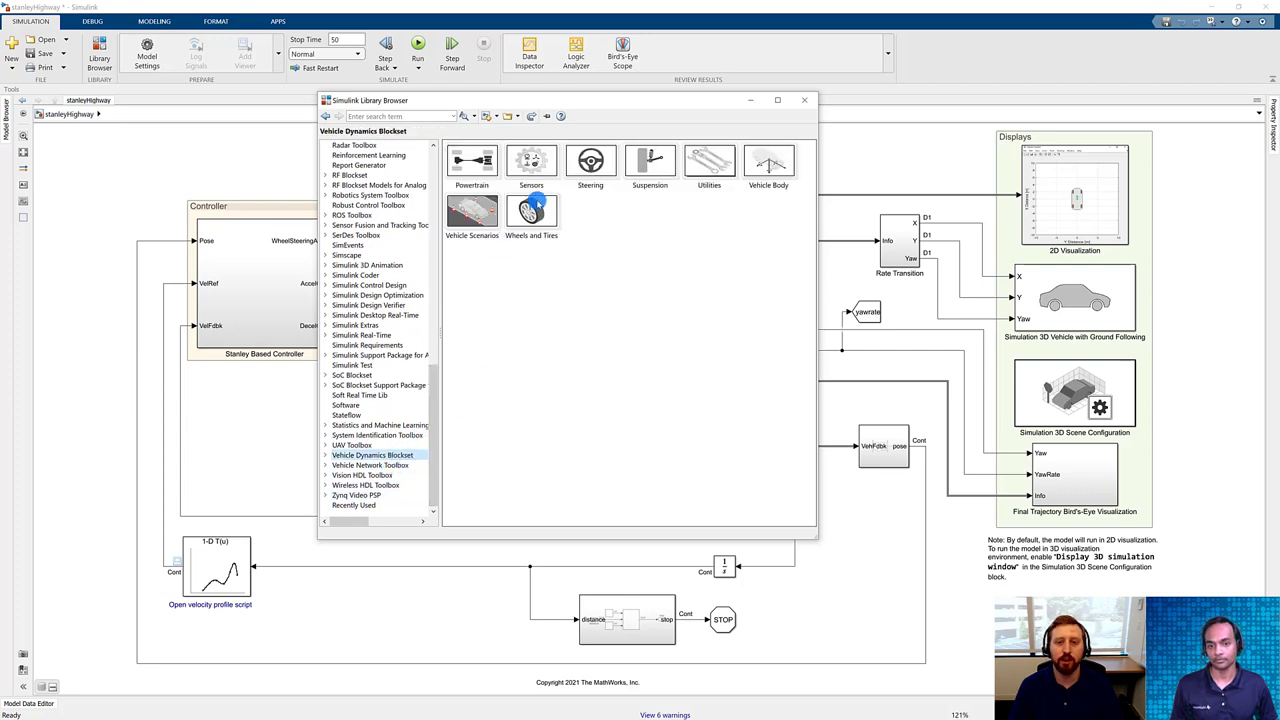
double_click(484, 213)
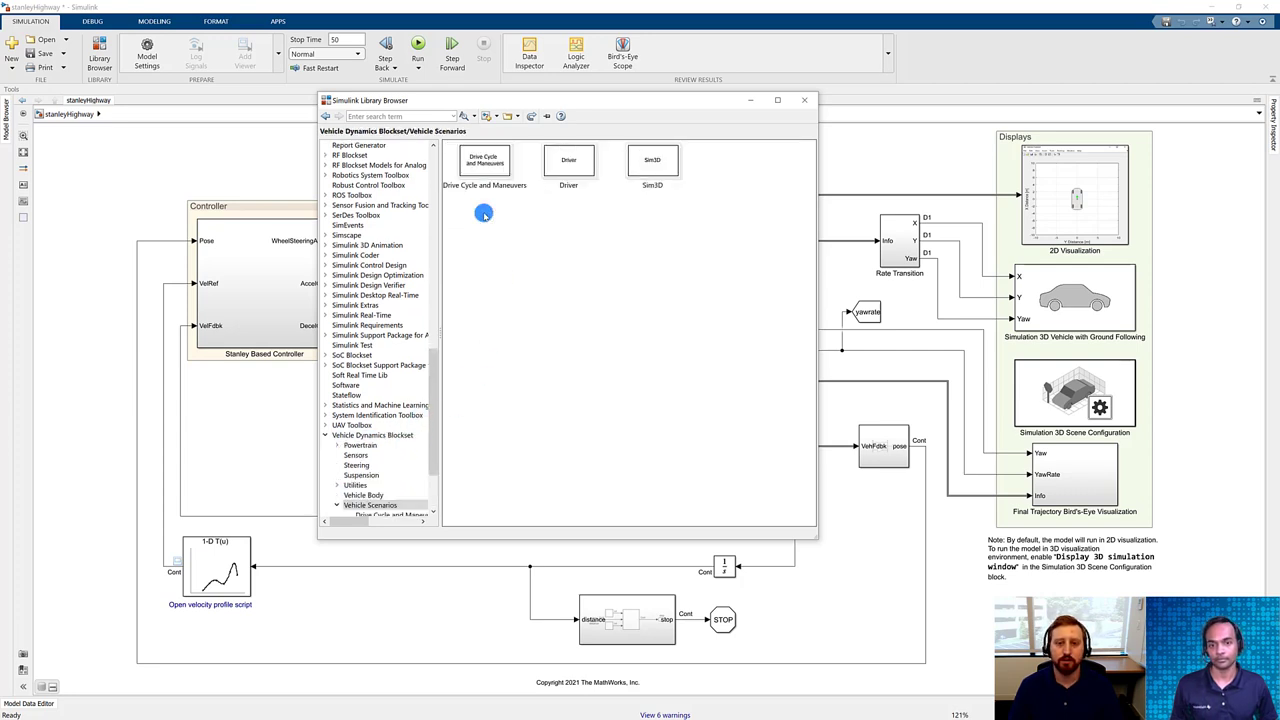
double_click(567, 165)
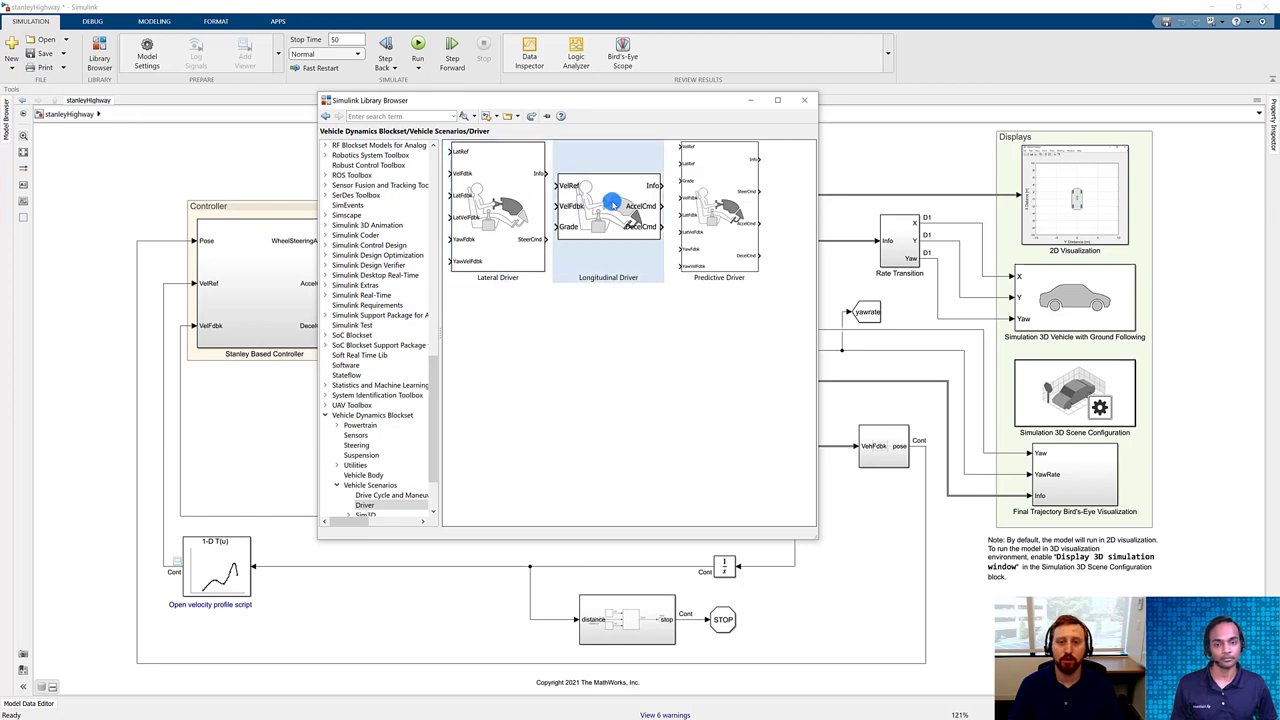
left_click(727, 229)
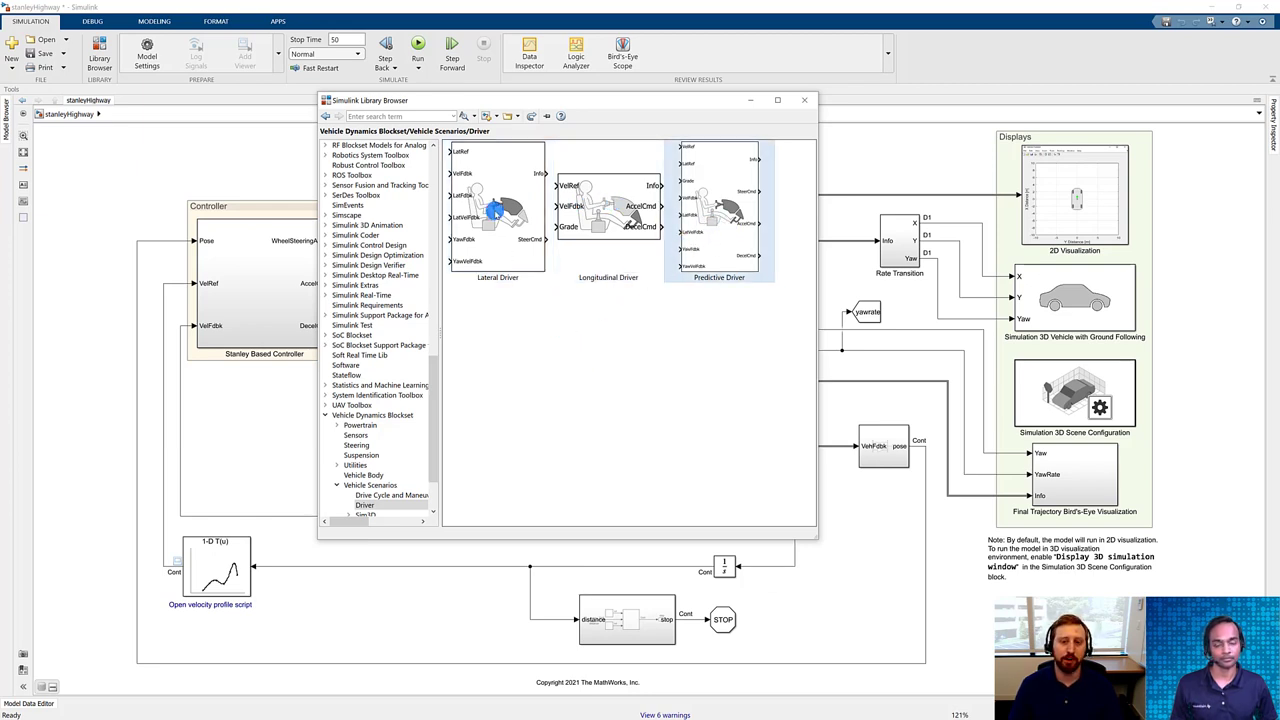
double_click(494, 210)
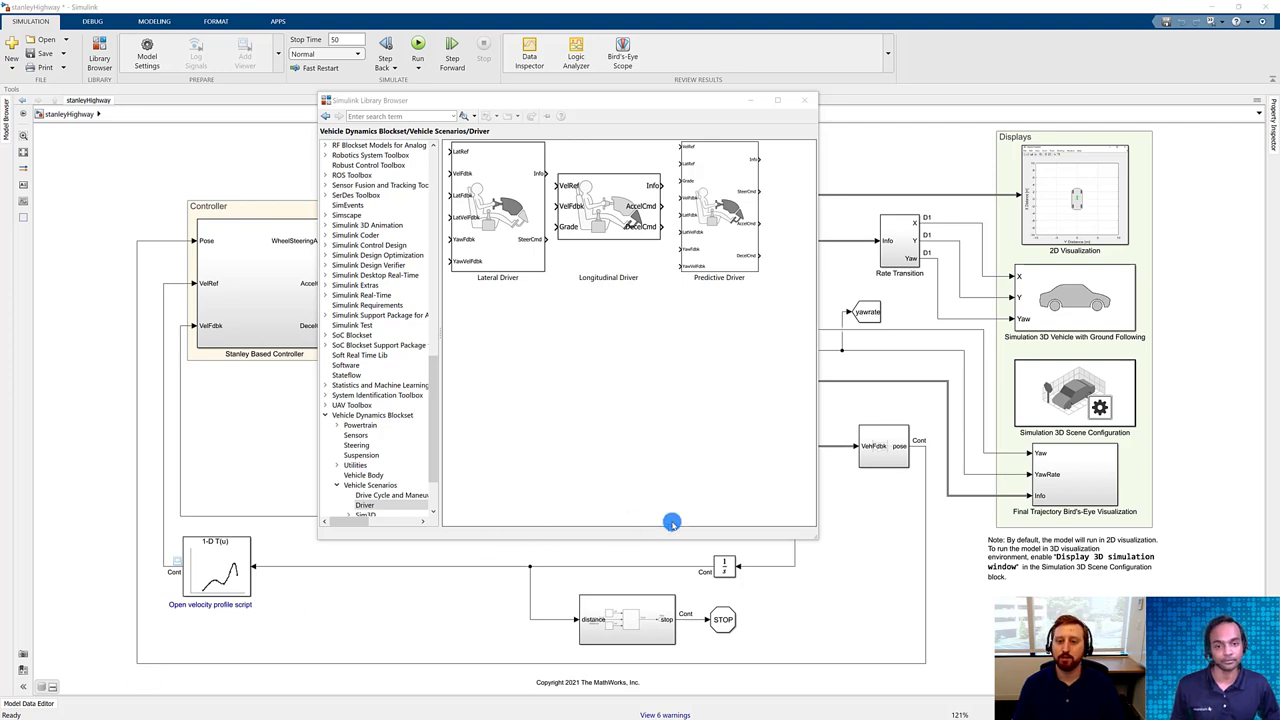
left_click(750, 102)
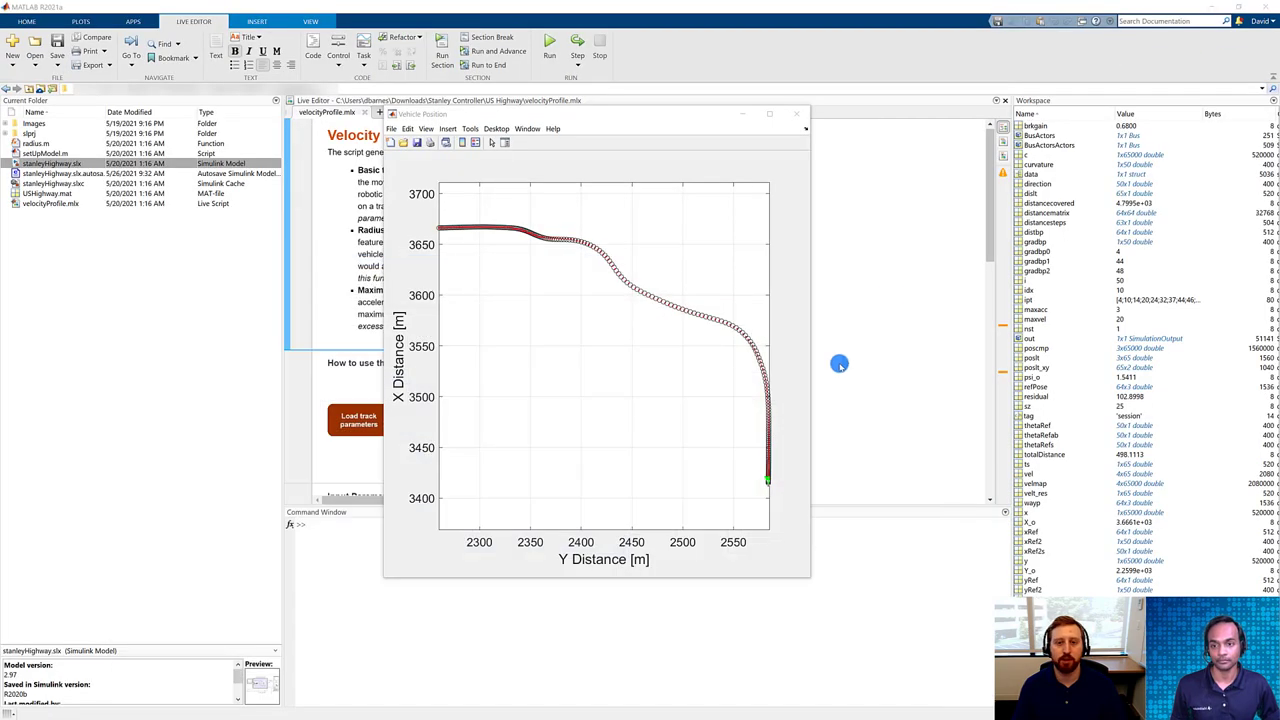
Step: Bring up the vdynblksOvalTrack model, look at the Oval Track Reference block and open the Driver Commands subsystem
left_click(859, 563)
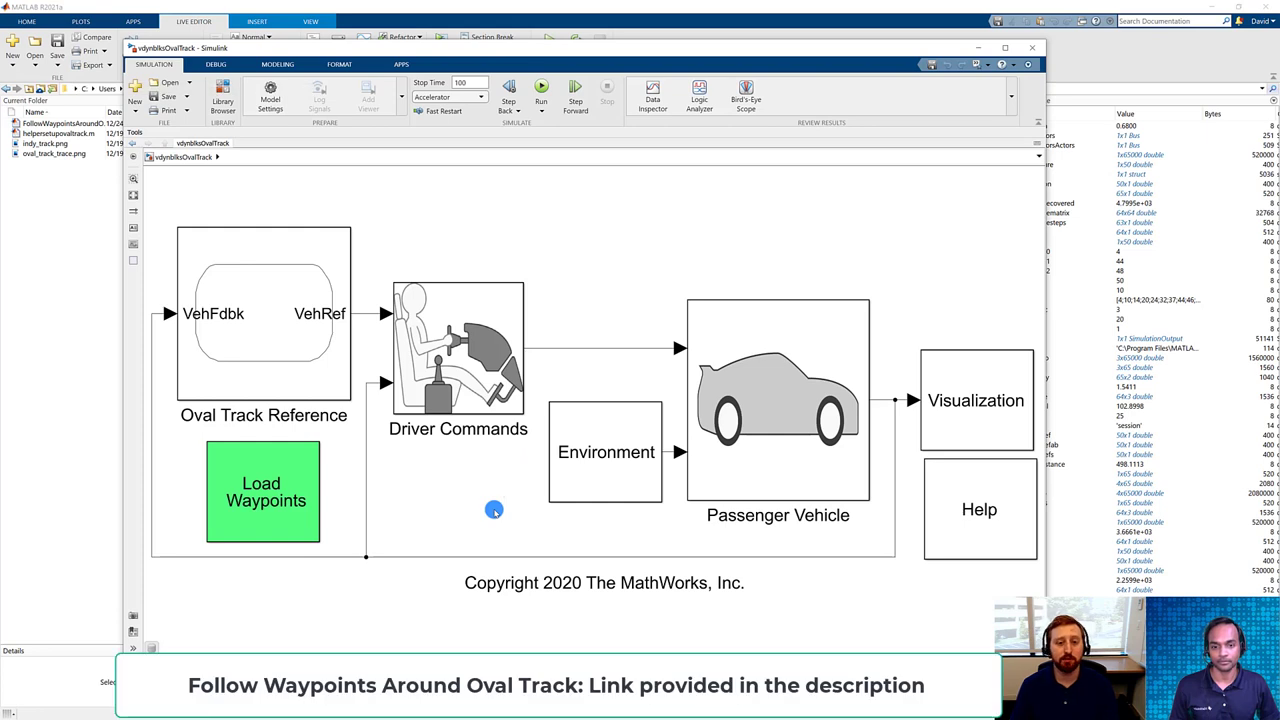
left_click(307, 349)
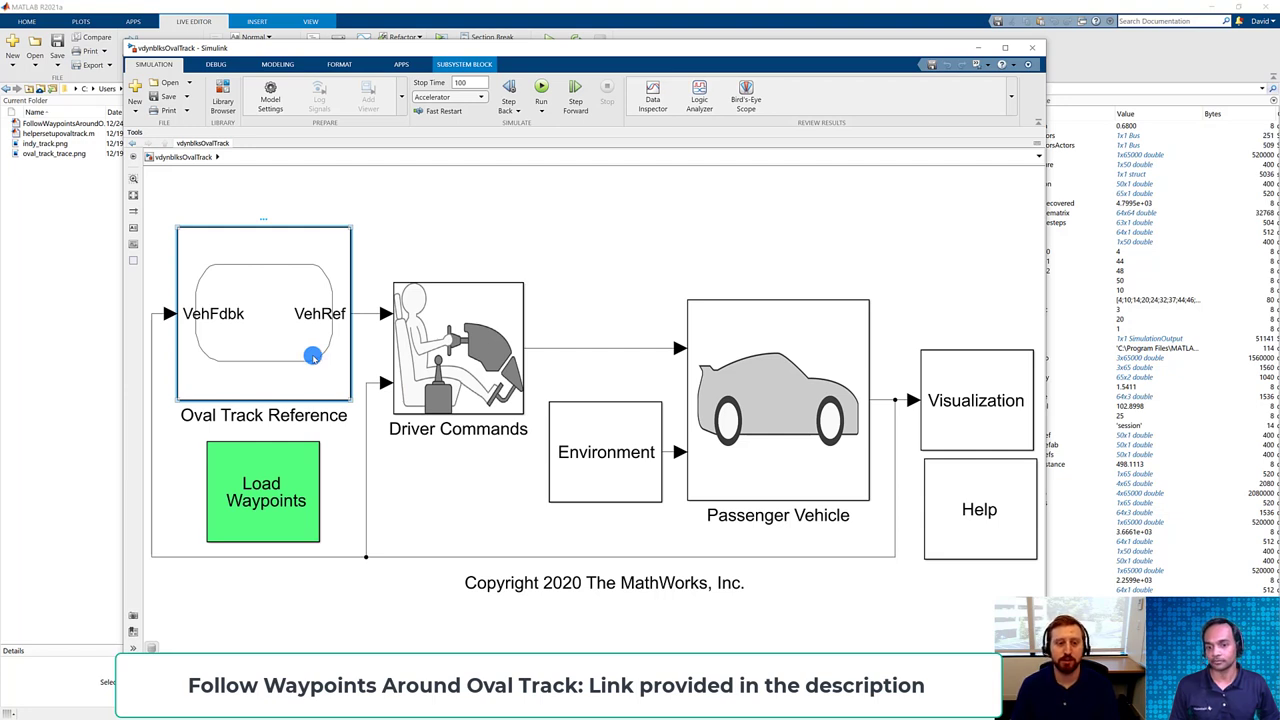
left_click(441, 352)
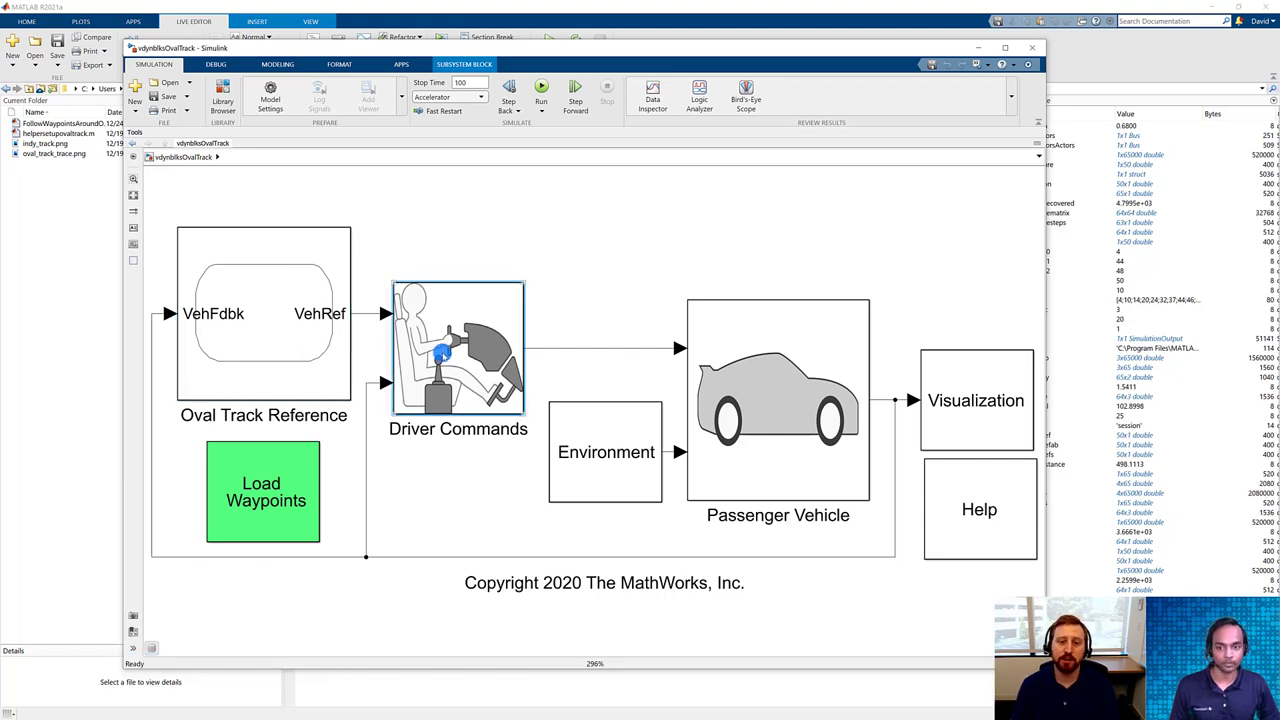
double_click(441, 352)
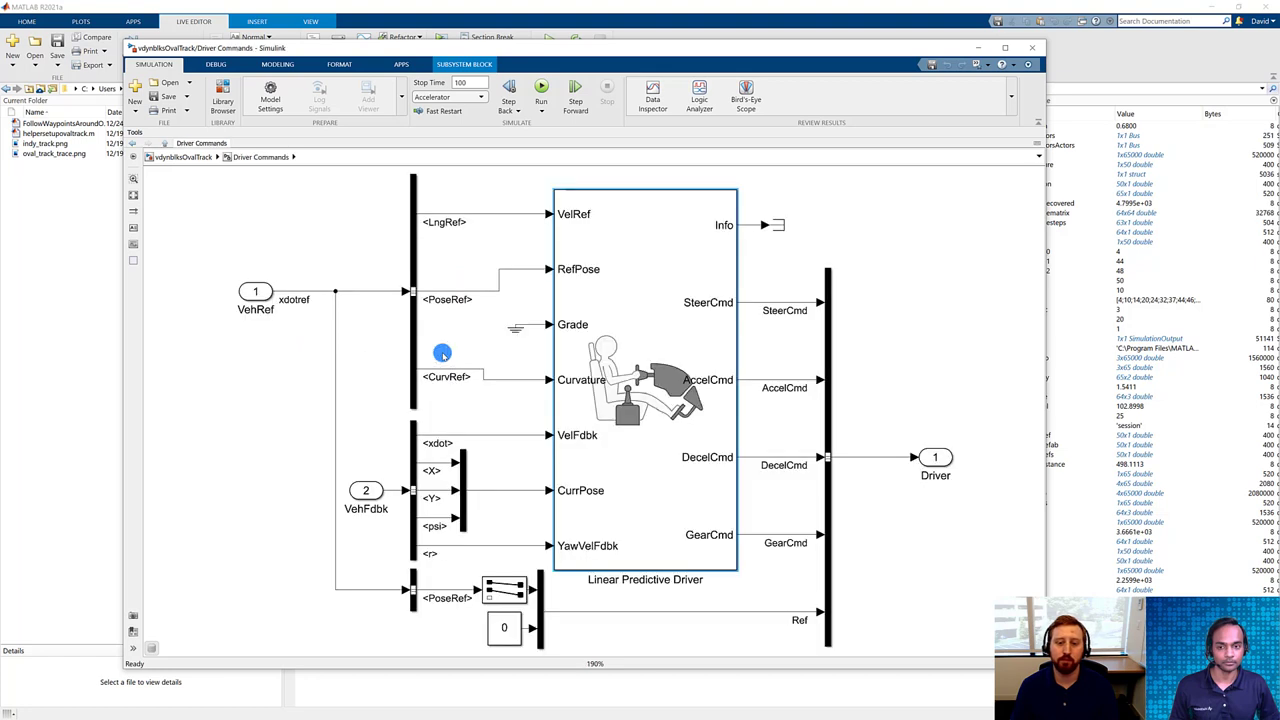
left_click(945, 297)
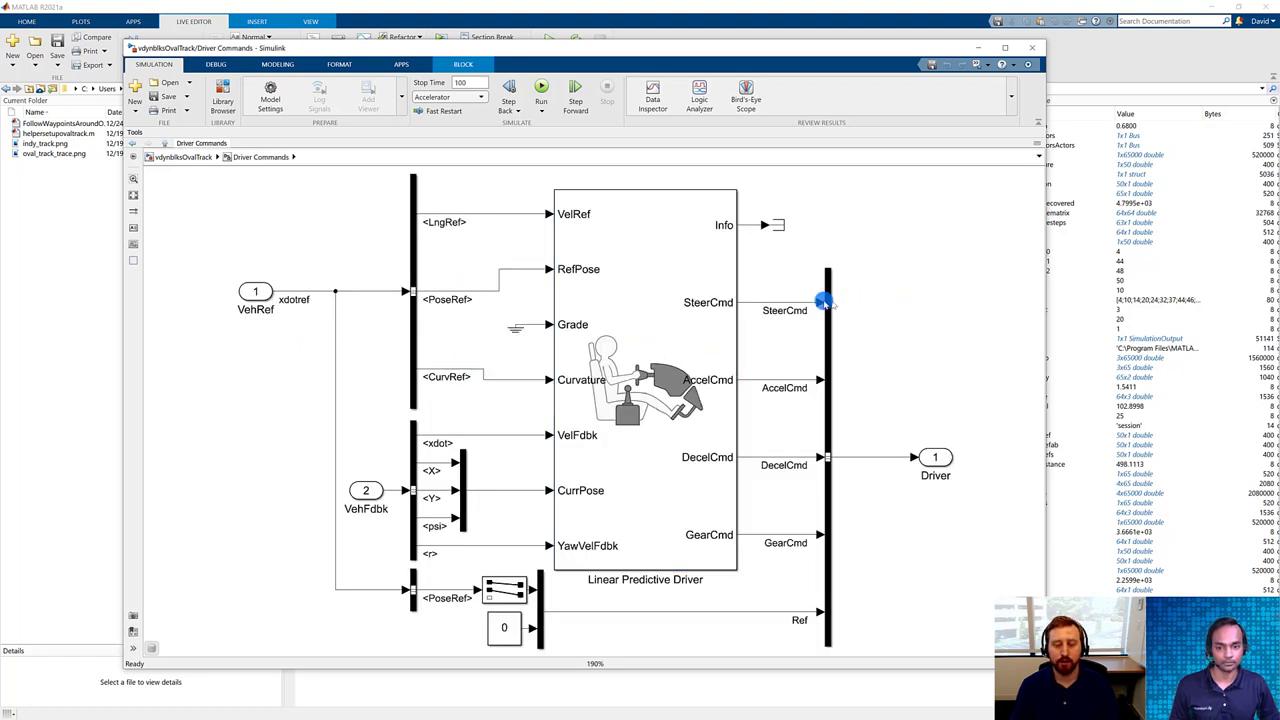
Step: Inspect the Linear Predictive Driver block's lateral control types, Stanley gains and vehicle parameters, and return to the model's top level
double_click(670, 275)
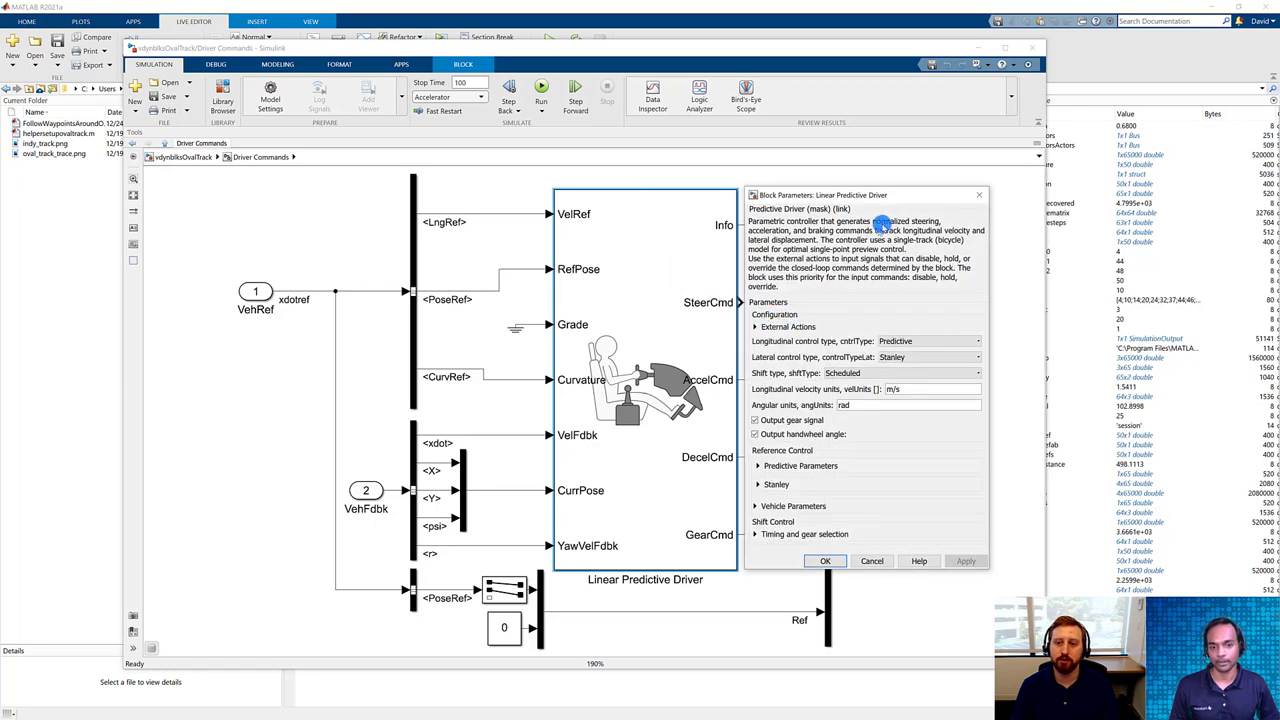
left_click_drag(914, 199, 673, 172)
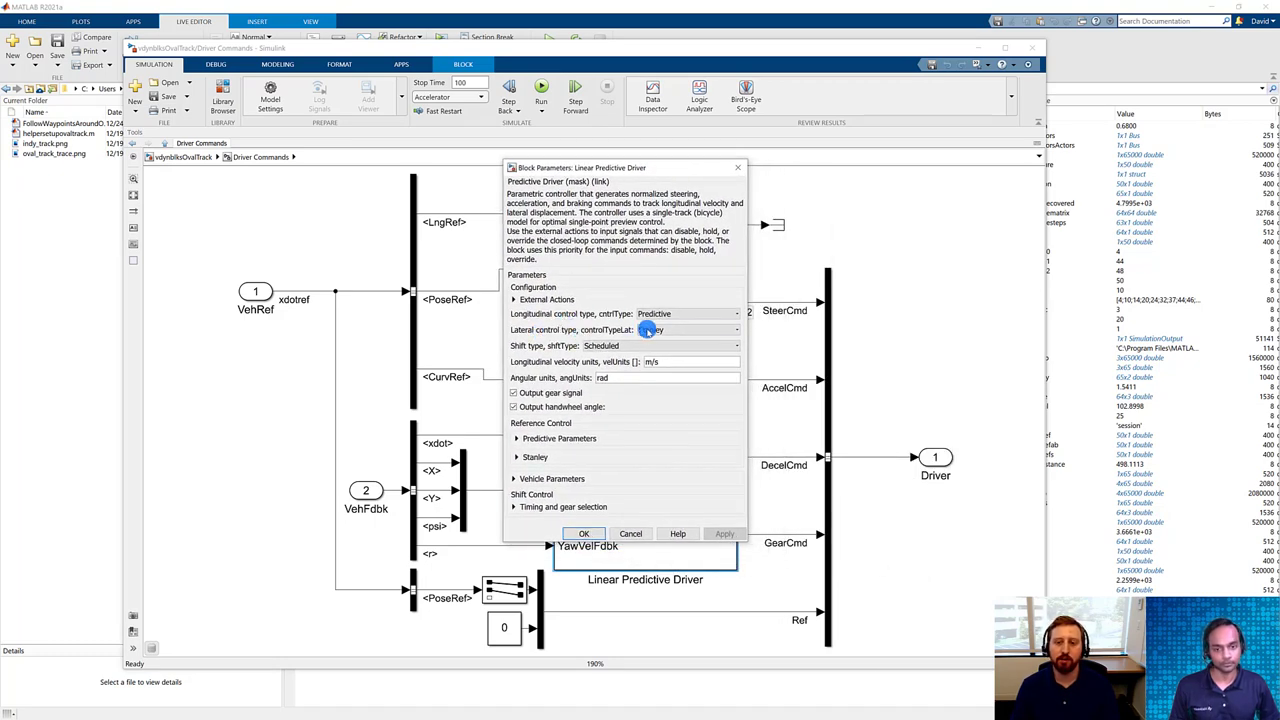
left_click(648, 330)
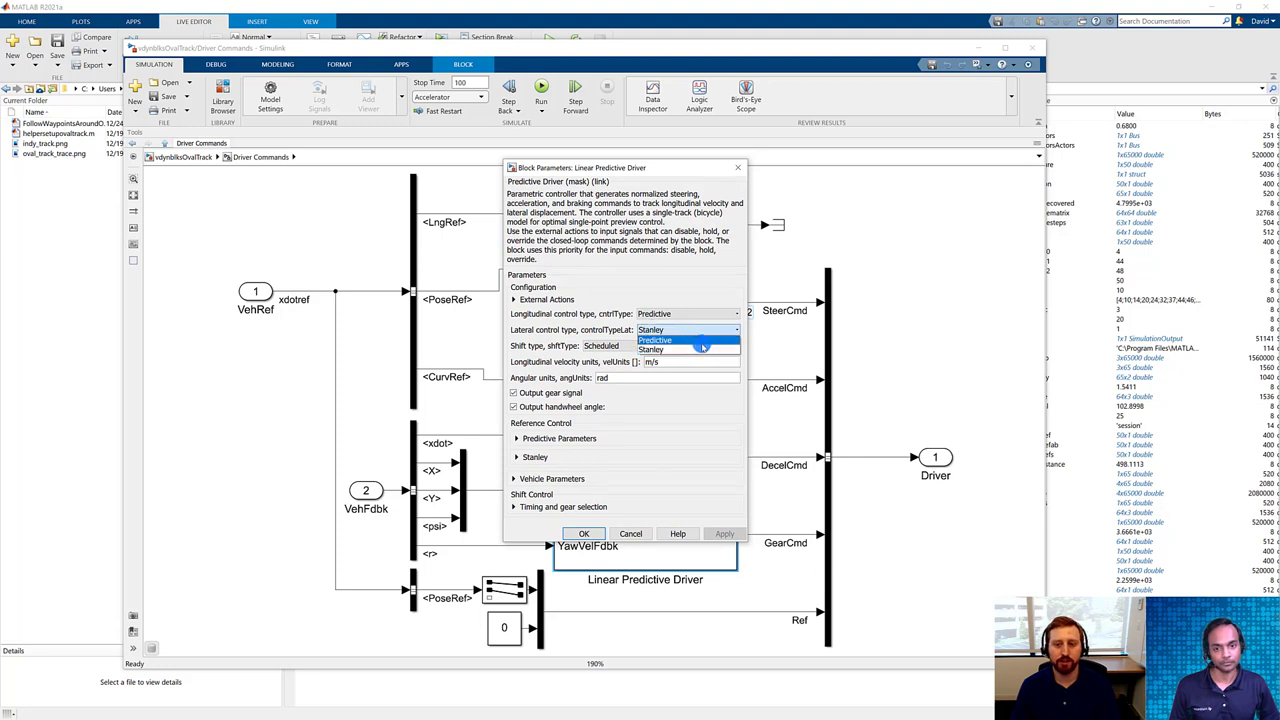
left_click(658, 272)
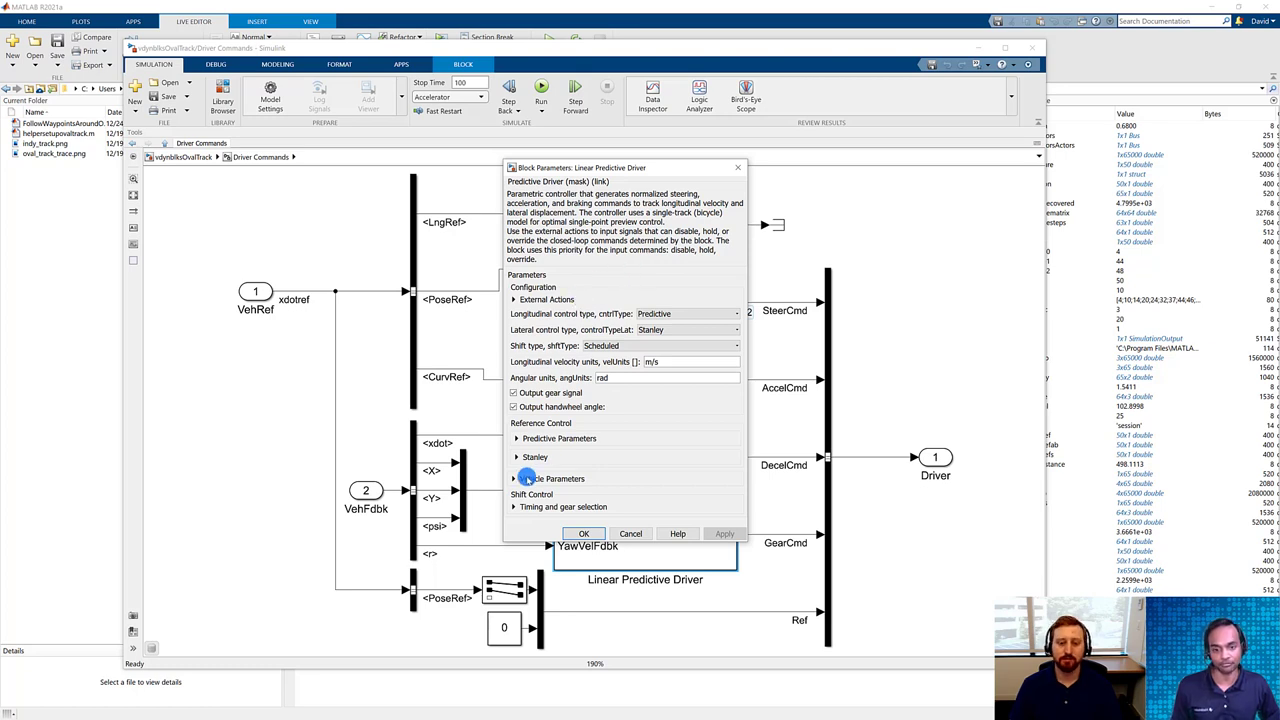
left_click(515, 457)
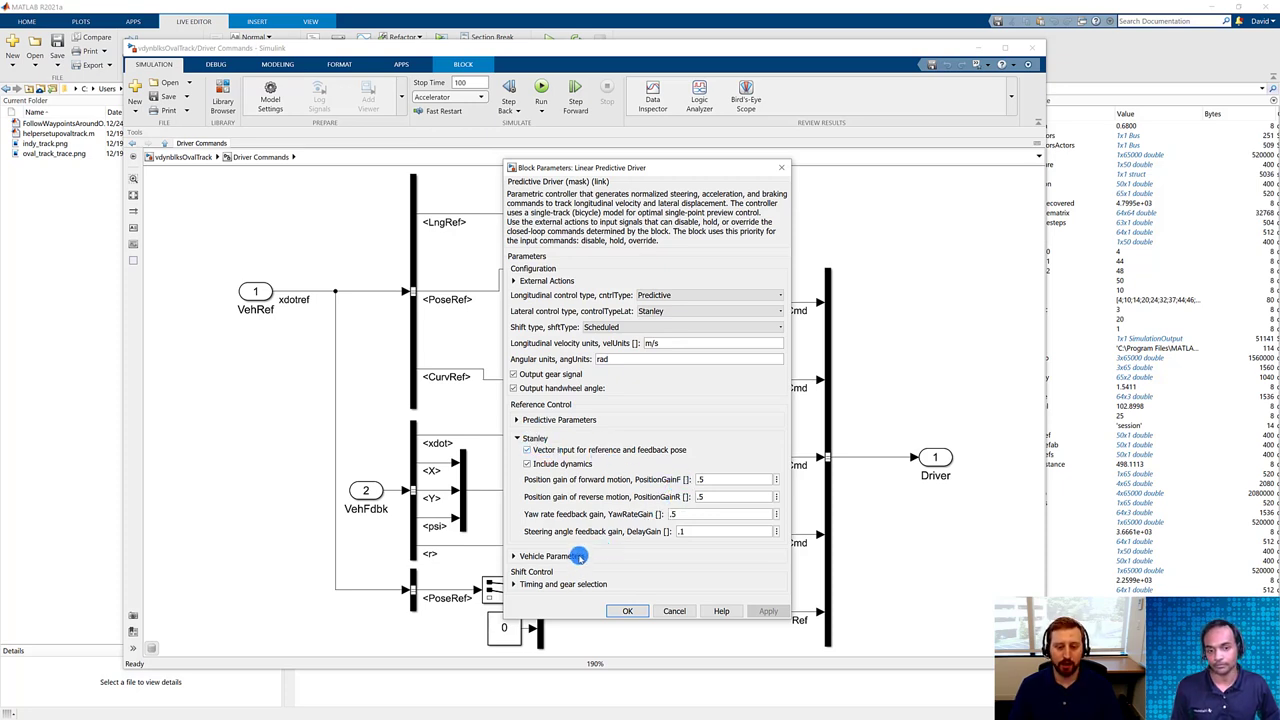
left_click(579, 557)
scroll(590, 550, "down", 2)
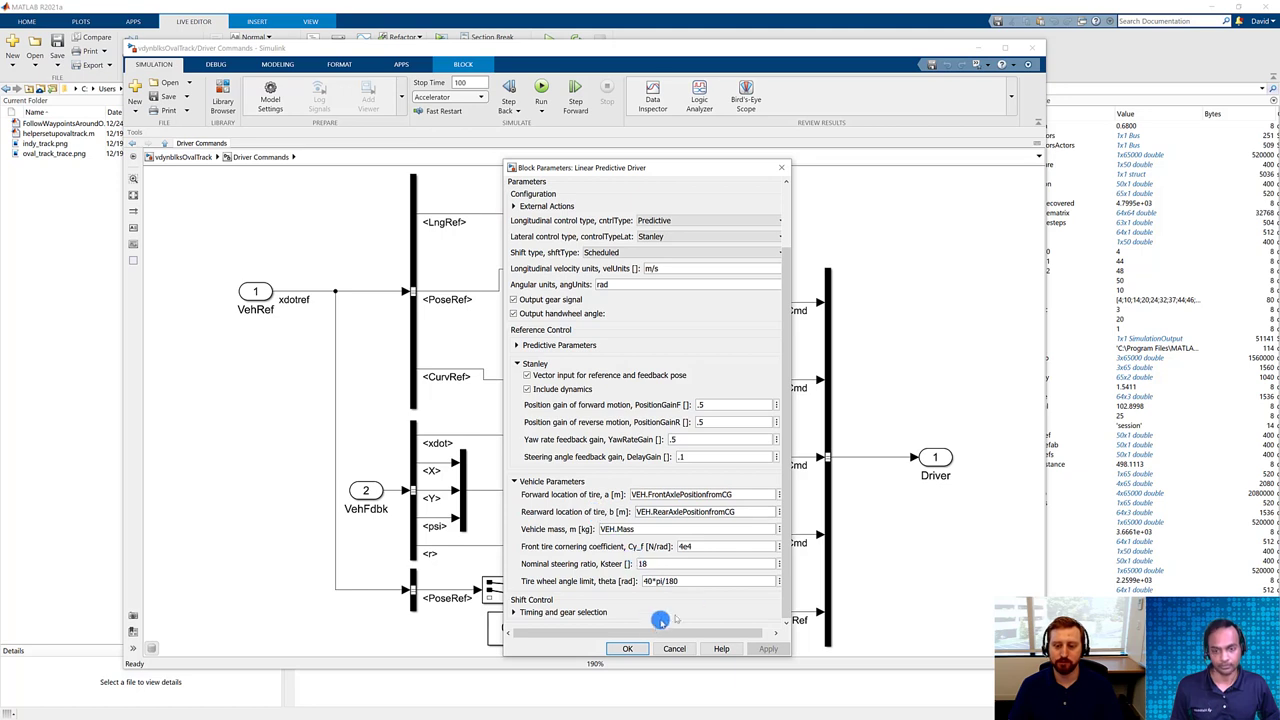
left_click(627, 648)
key("Escape")
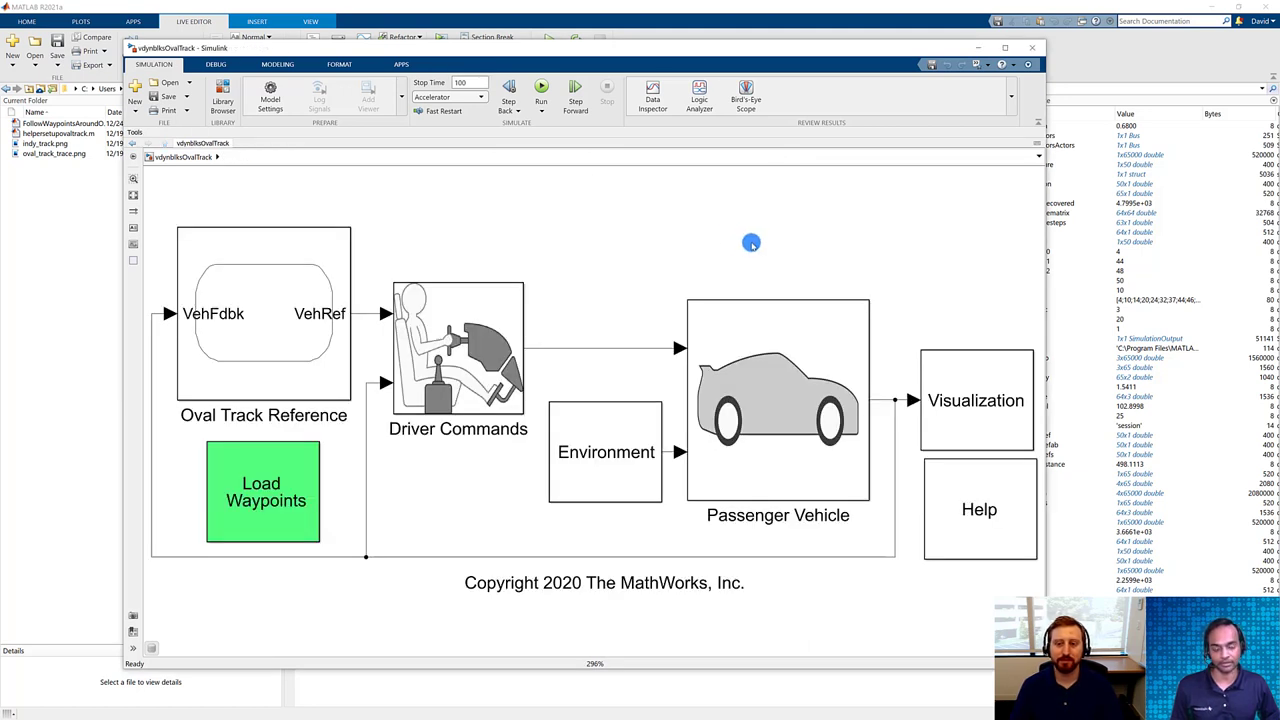
Step: Open the Visualization subsystem fitted to view and examine its 3D Visualization, Vehicle GG Plotter and XY Plotter blocks
left_click(987, 383)
double_click(987, 383)
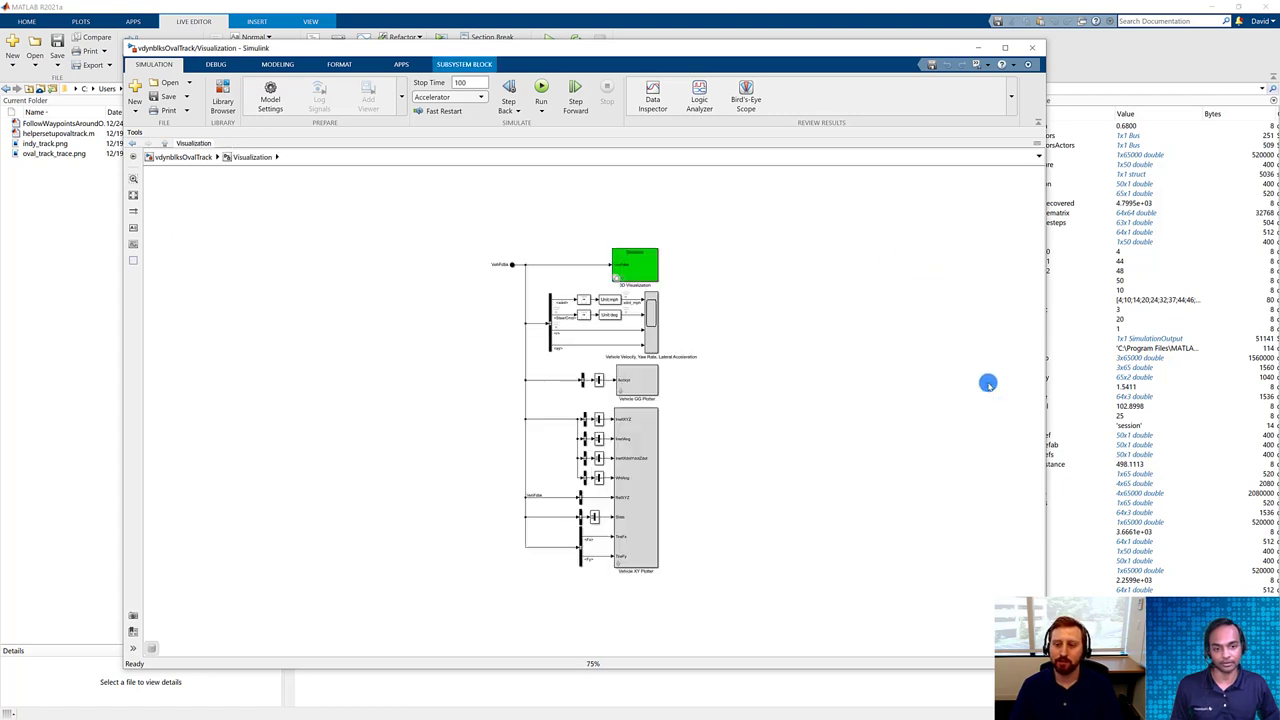
key("space")
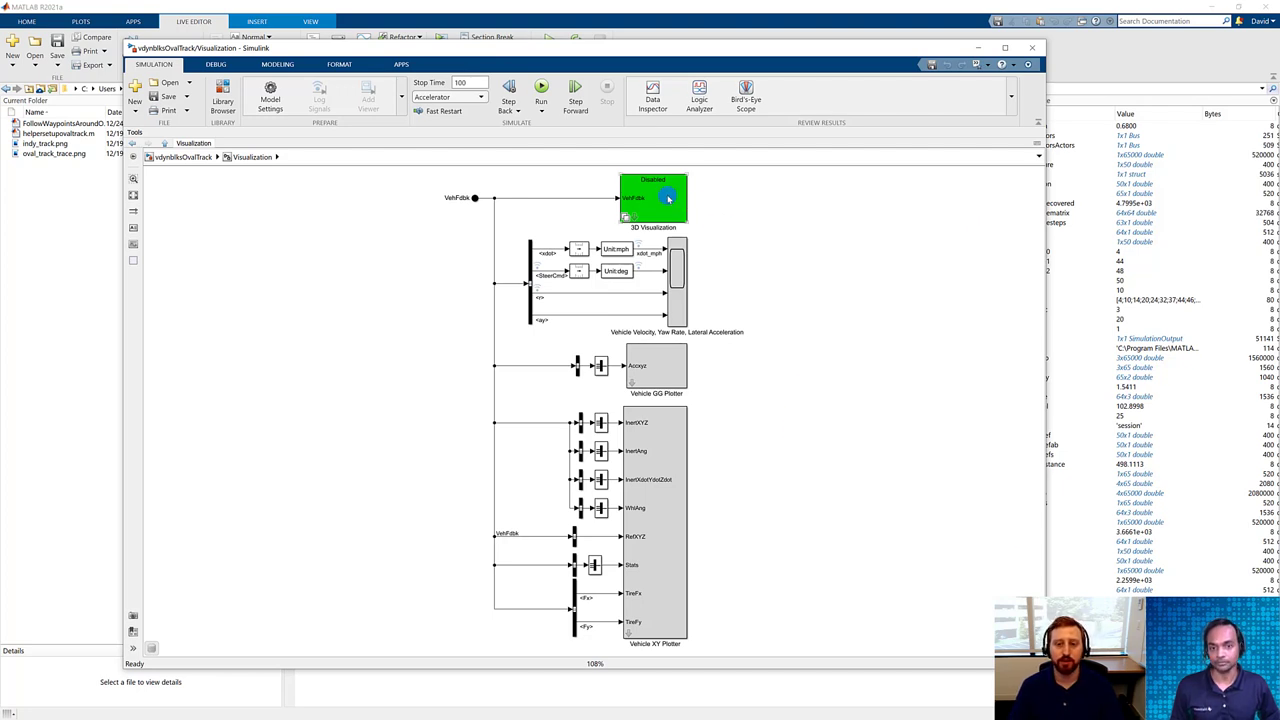
left_click(665, 364)
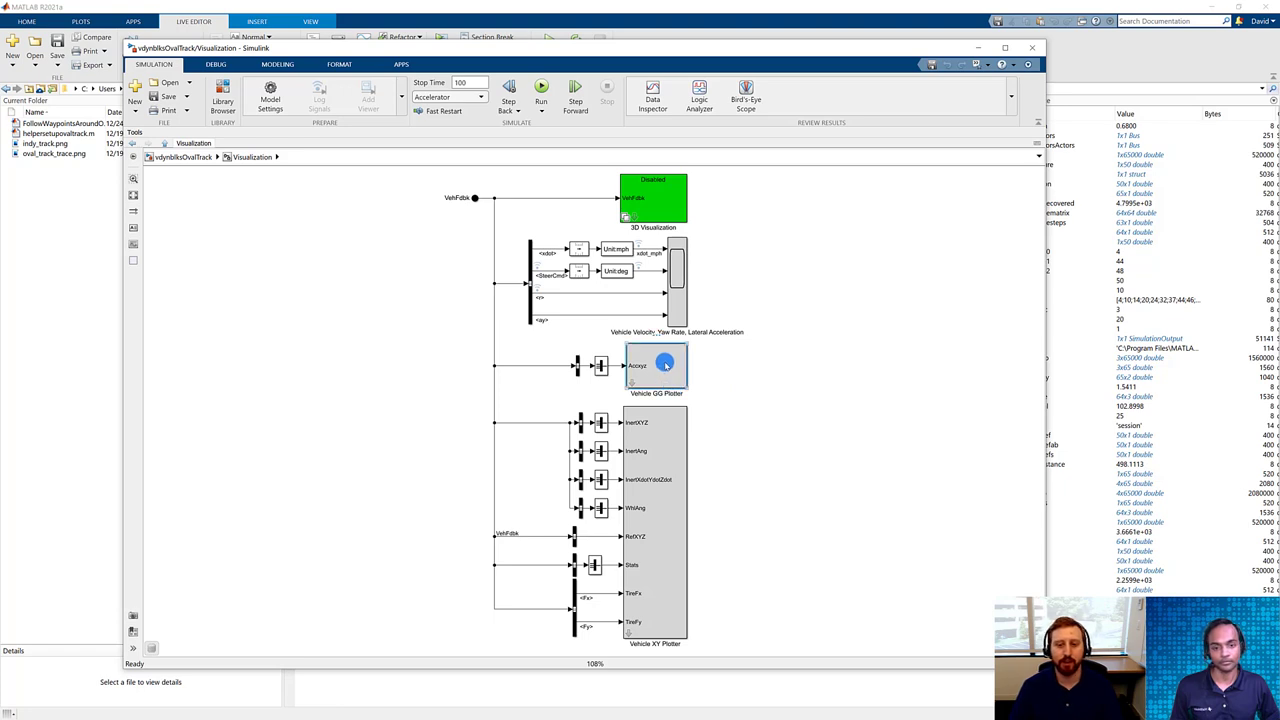
left_click(229, 209)
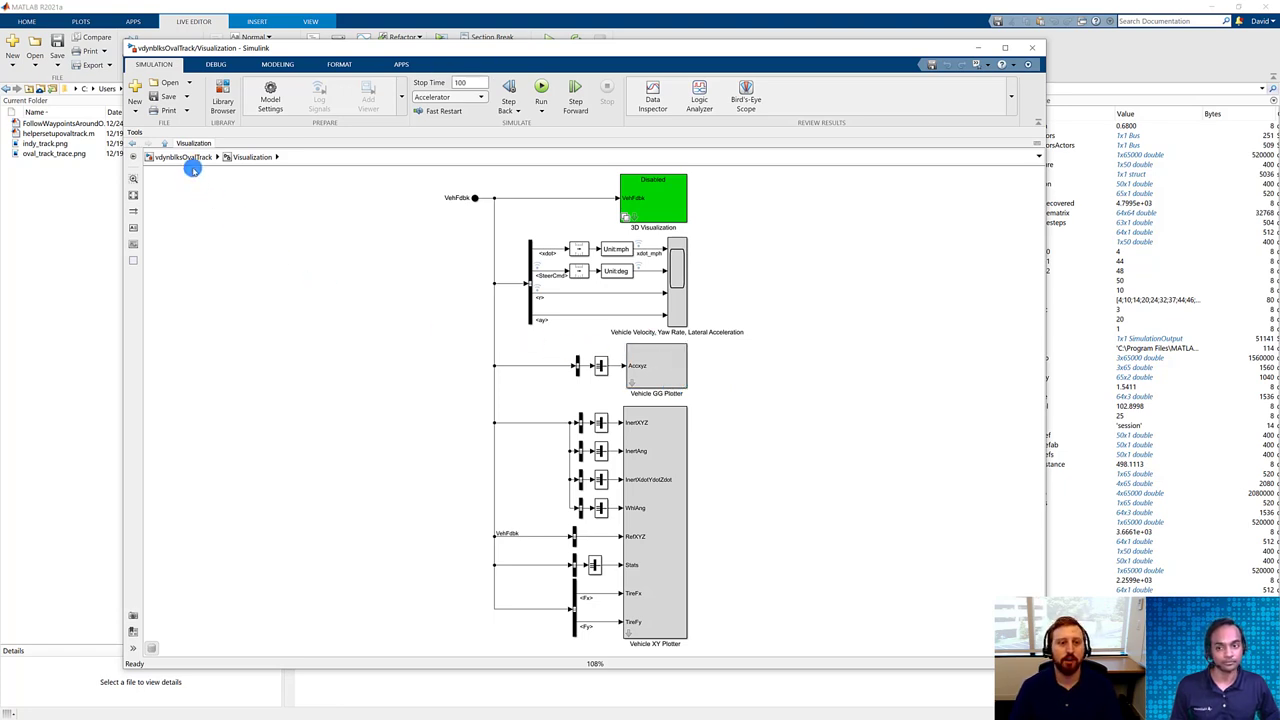
Step: Run the oval track simulation and arrange the Vehicle Position and G-diagram windows side by side over the model
left_click(541, 90)
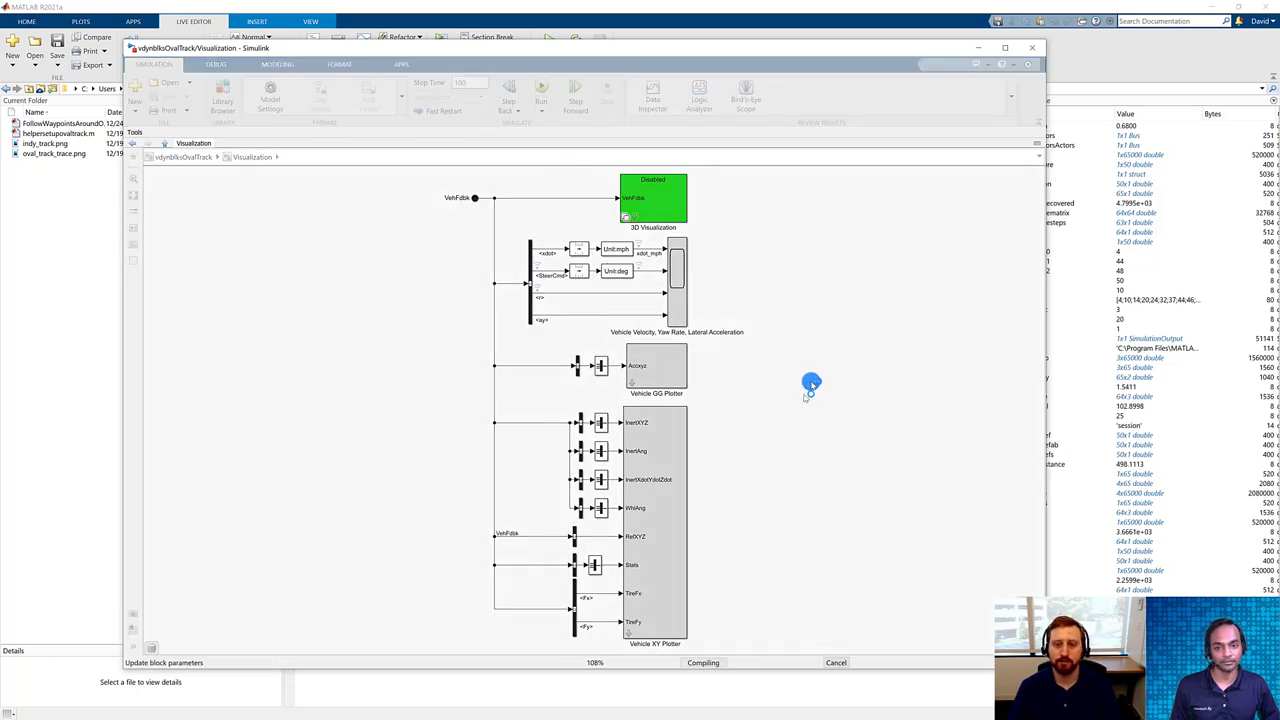
left_click_drag(265, 231, 418, 169)
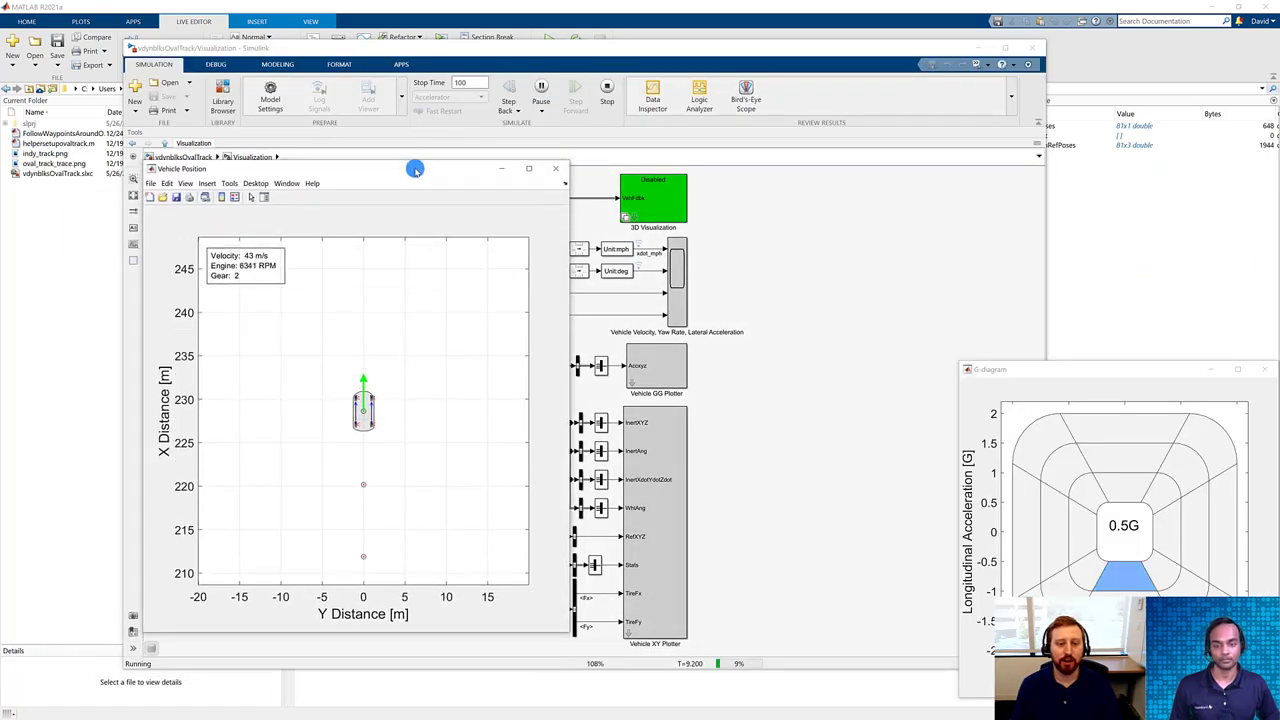
left_click_drag(1074, 367, 832, 209)
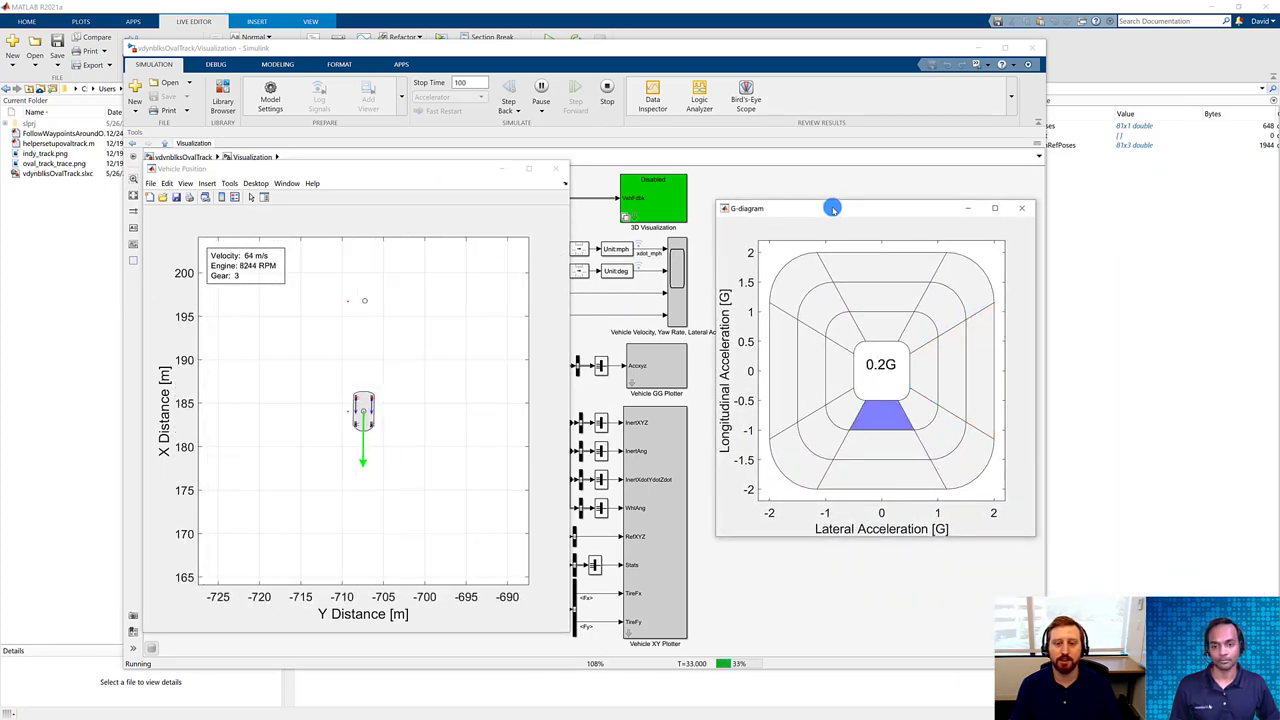